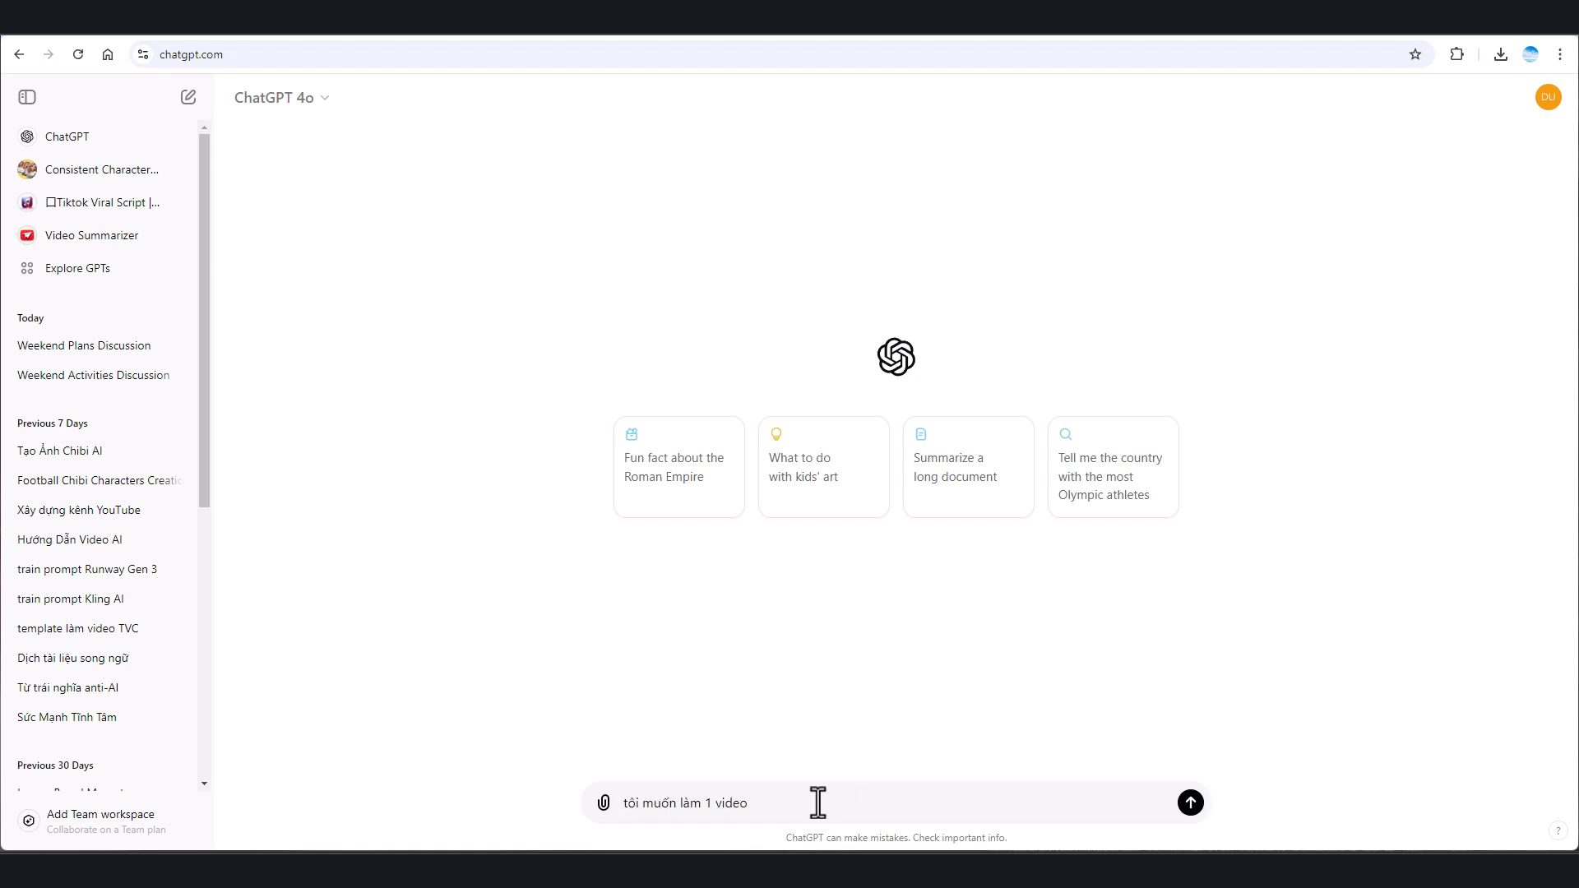
- Ask in Vietnamese for descriptions of a cooking cat's video actions: cutting vegetables, washing fruit, stir-frying food and frying fish
{"action": "type", "text": "xào thức ăn, mèo chiên cá,..."}
{"action": "key", "text": "Return"}
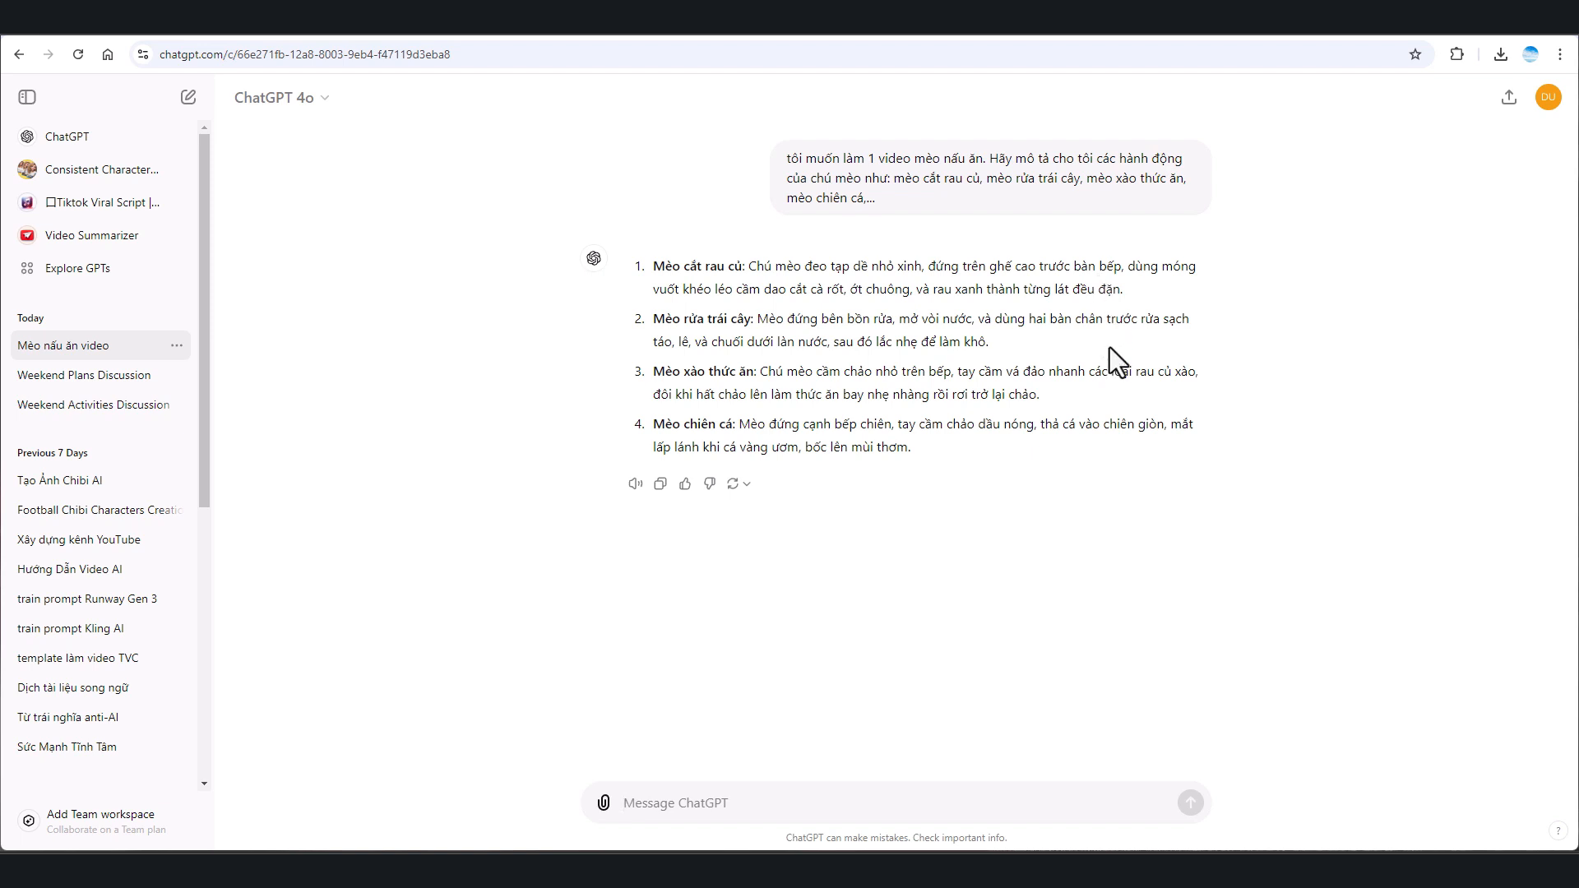
- Read through the four cat scene descriptions in the reply, focusing on the vegetable-cutting scene
{"action": "left_click_drag", "start_coordinate": [866, 397], "coordinate": [667, 269]}
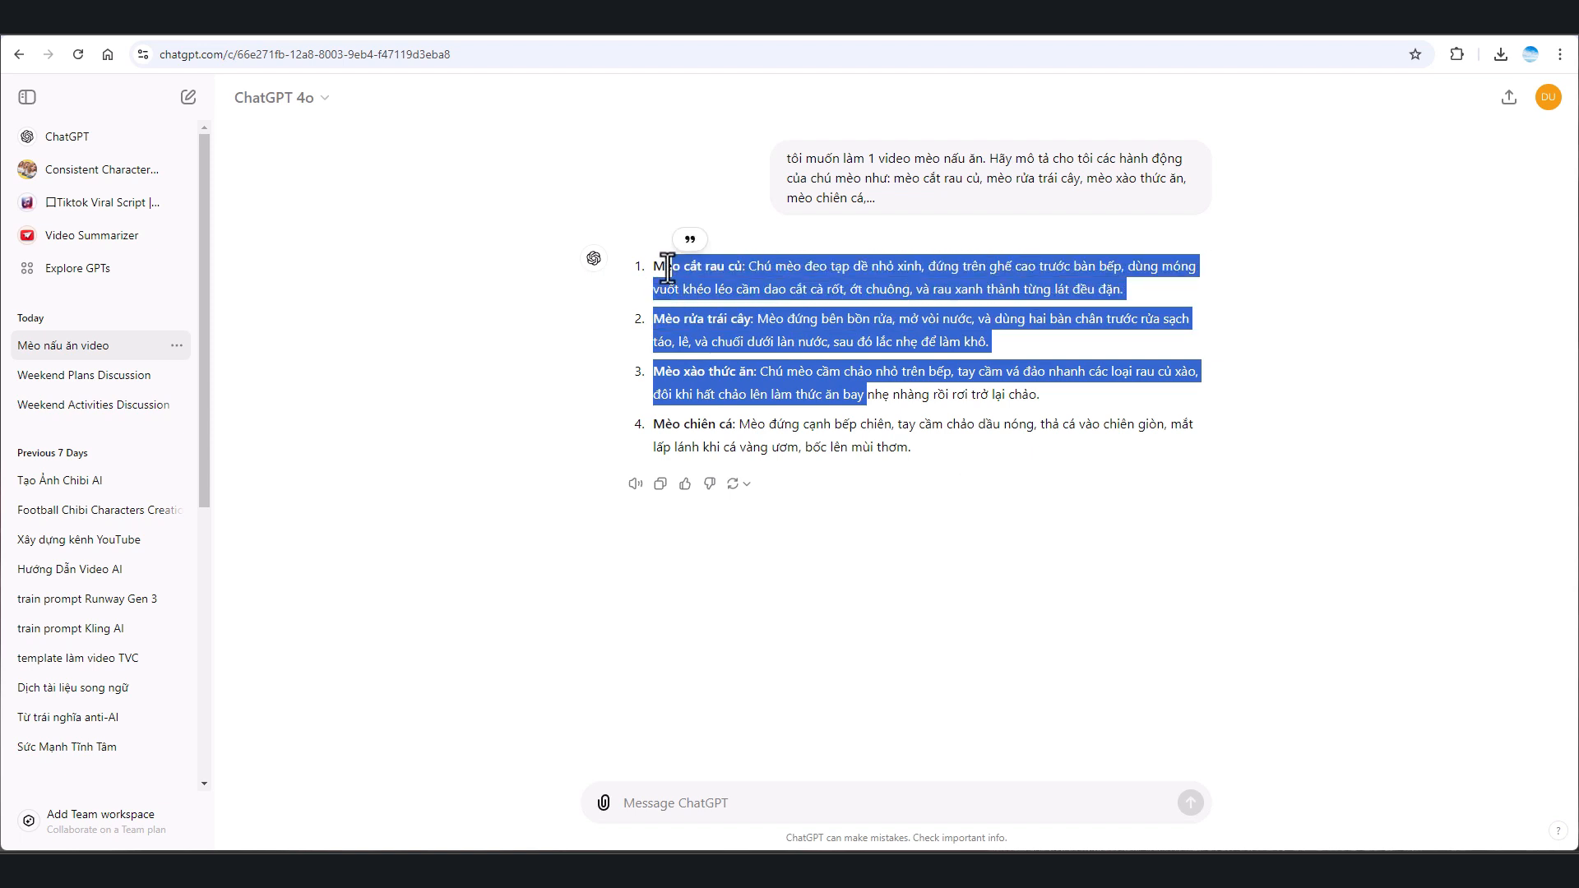
{"action": "left_click", "coordinate": [865, 407]}
{"action": "left_click_drag", "start_coordinate": [926, 454], "coordinate": [646, 265]}
{"action": "left_click", "coordinate": [701, 323]}
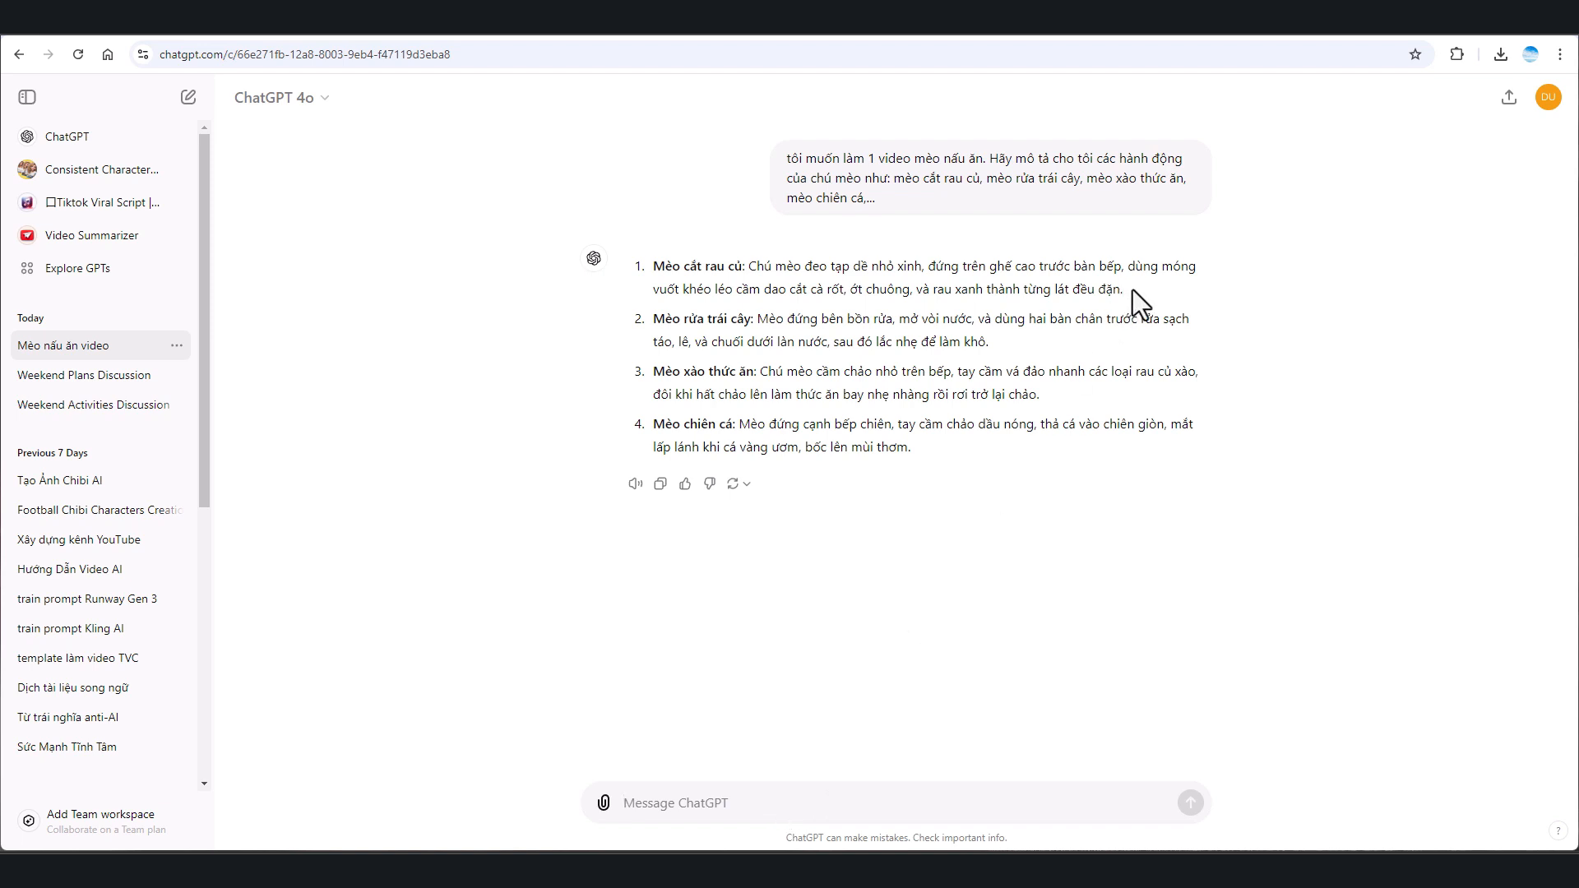
{"action": "left_click_drag", "start_coordinate": [1132, 289], "coordinate": [651, 269]}
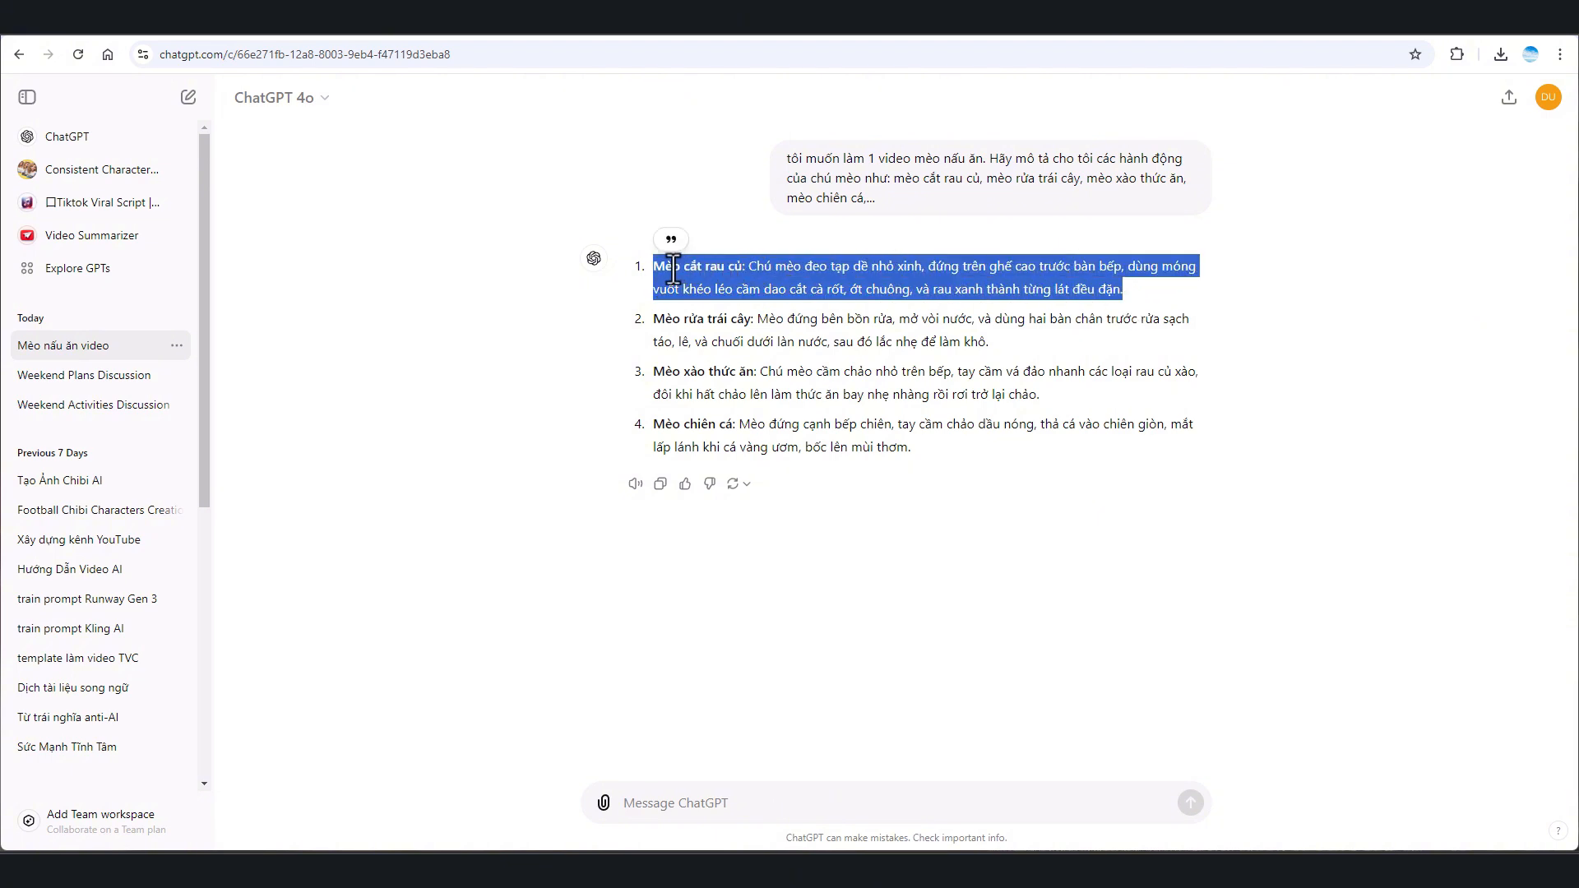
{"action": "left_click", "coordinate": [673, 269]}
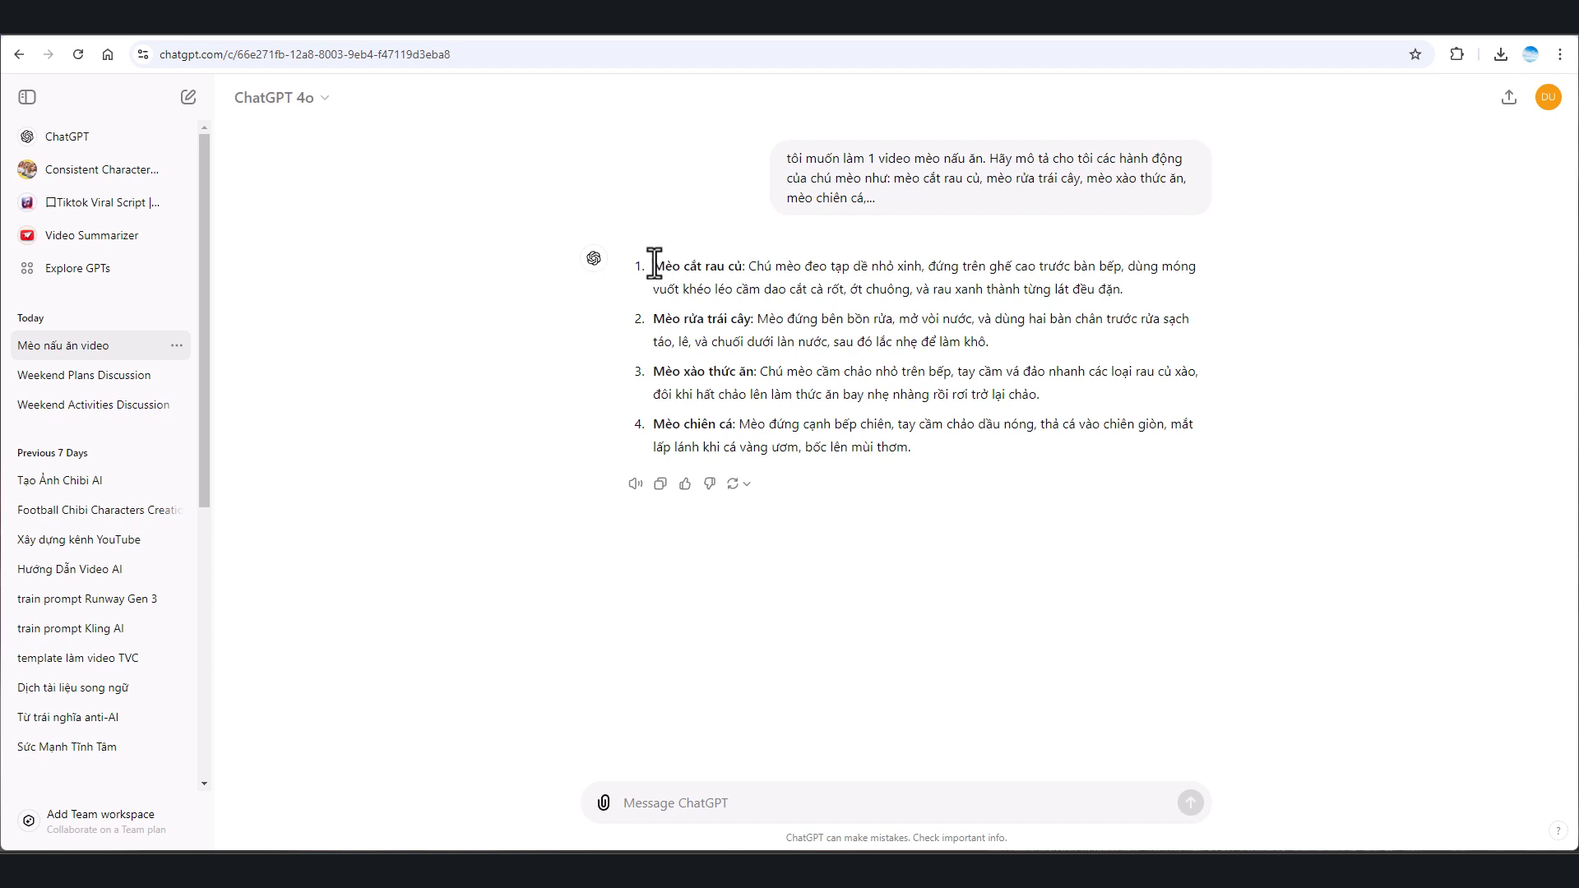
{"action": "left_click_drag", "start_coordinate": [652, 269], "coordinate": [1131, 289]}
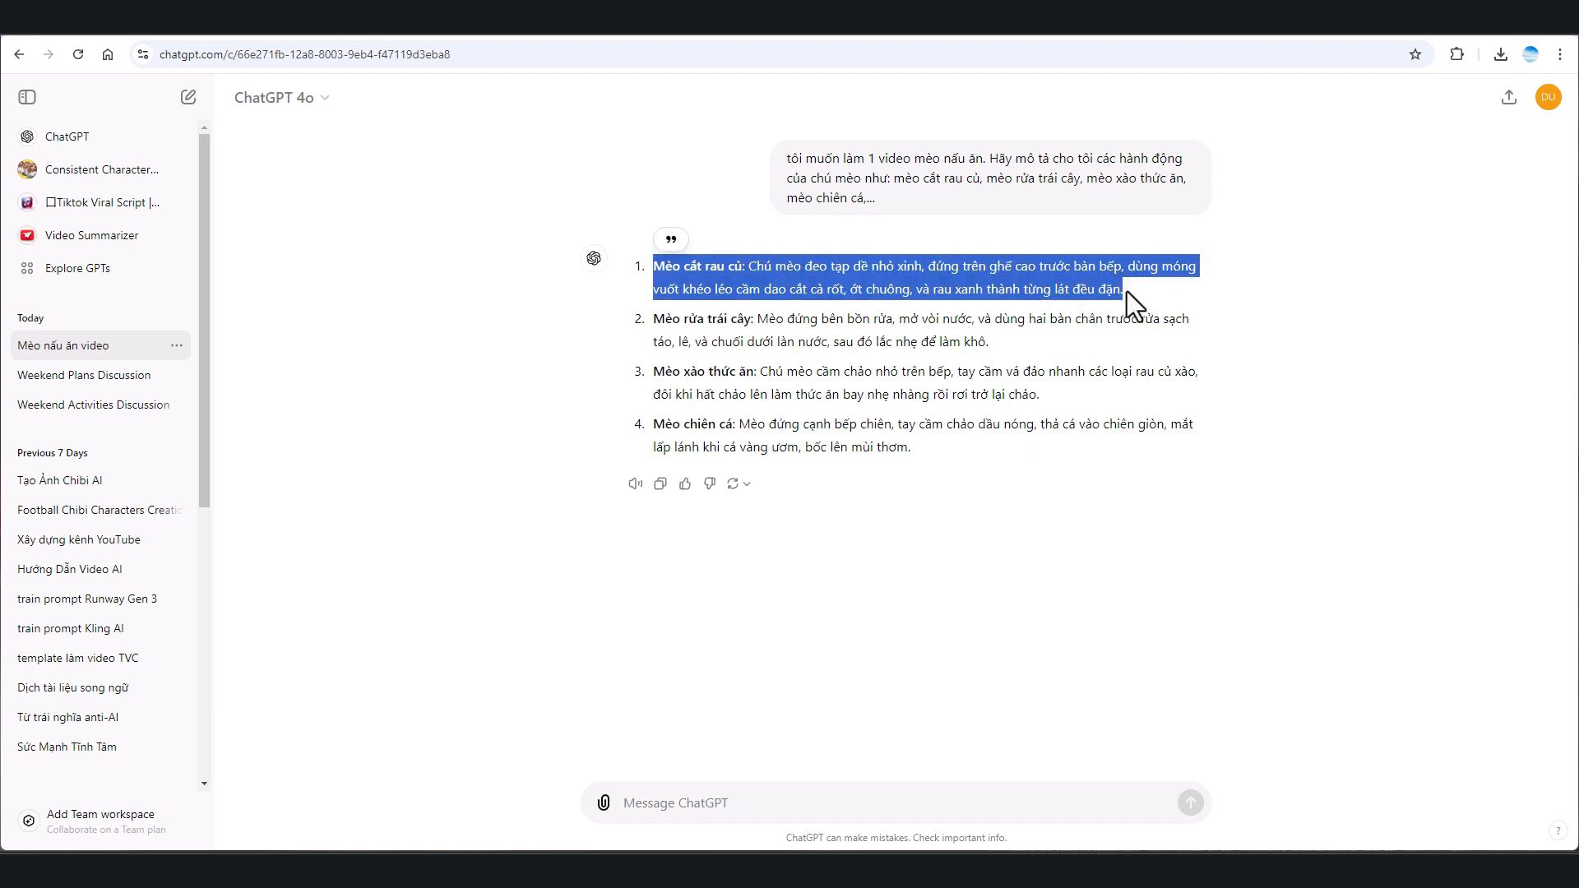
{"action": "left_click", "coordinate": [1127, 291]}
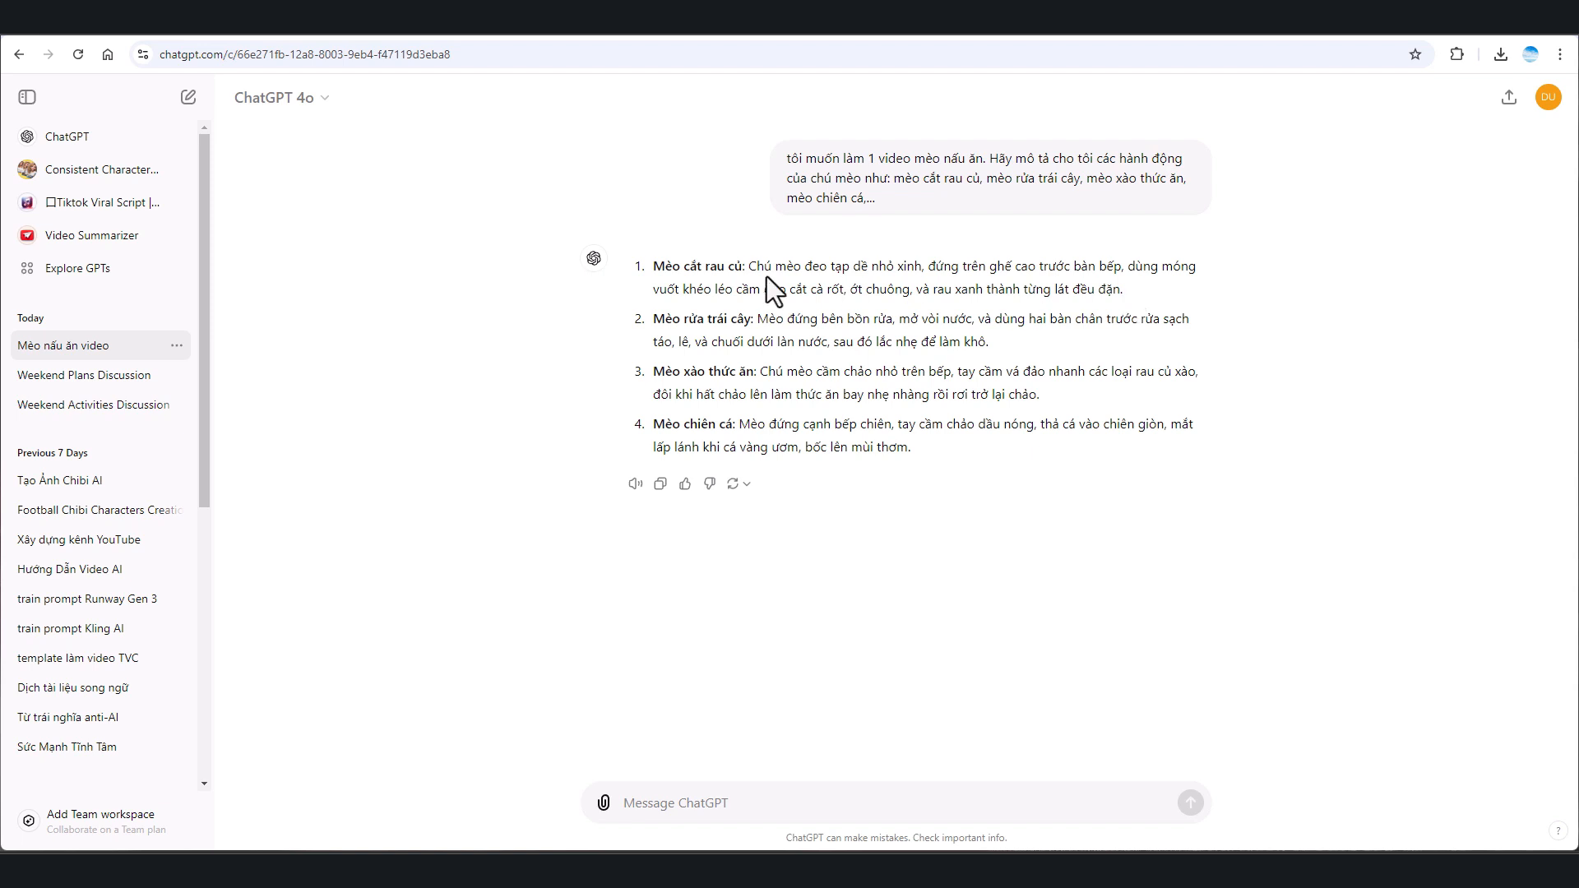
{"action": "left_click_drag", "start_coordinate": [657, 267], "coordinate": [1135, 292]}
{"action": "left_click", "coordinate": [1131, 293]}
- Request English versions of all scenes with "chuyển hết các cảnh này sang mô tả tiếng anh"
{"action": "type", "text": "d"}
{"action": "type", "text": "huyển hết các cảnh này sang mô tả tiếng anh"}
{"action": "key", "text": "Return"}
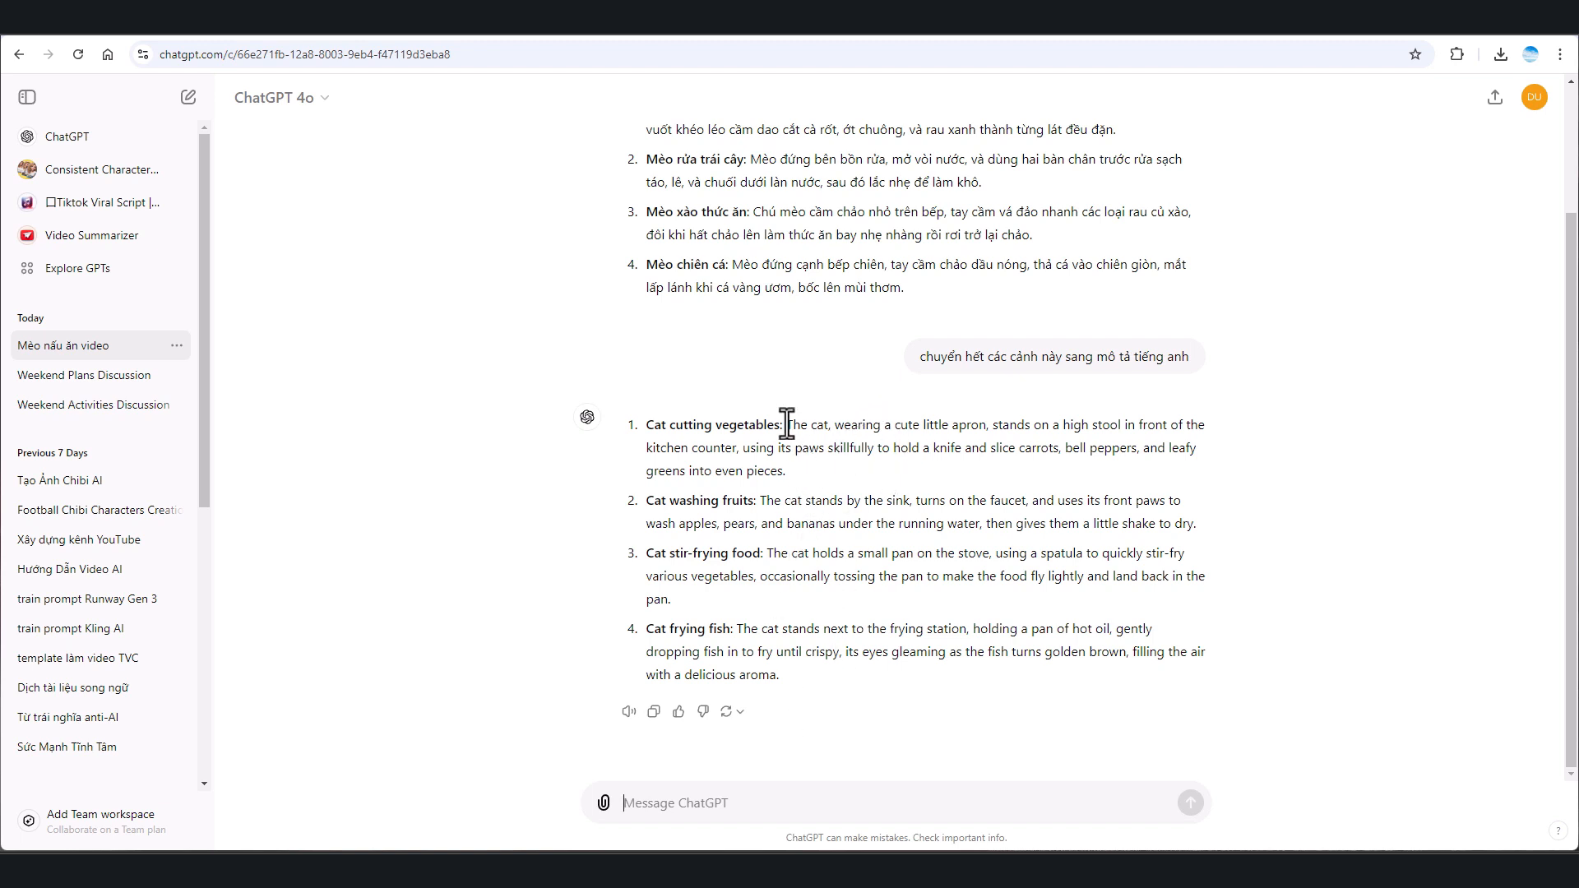
- Copy the English "Cat cutting vegetables" description into a new Midjourney image prompt and check the image size settings
{"action": "left_click_drag", "start_coordinate": [787, 424], "coordinate": [807, 476]}
{"action": "key", "text": "ctrl+c"}
{"action": "left_click", "coordinate": [838, 455]}
{"action": "left_click", "coordinate": [699, 25]}
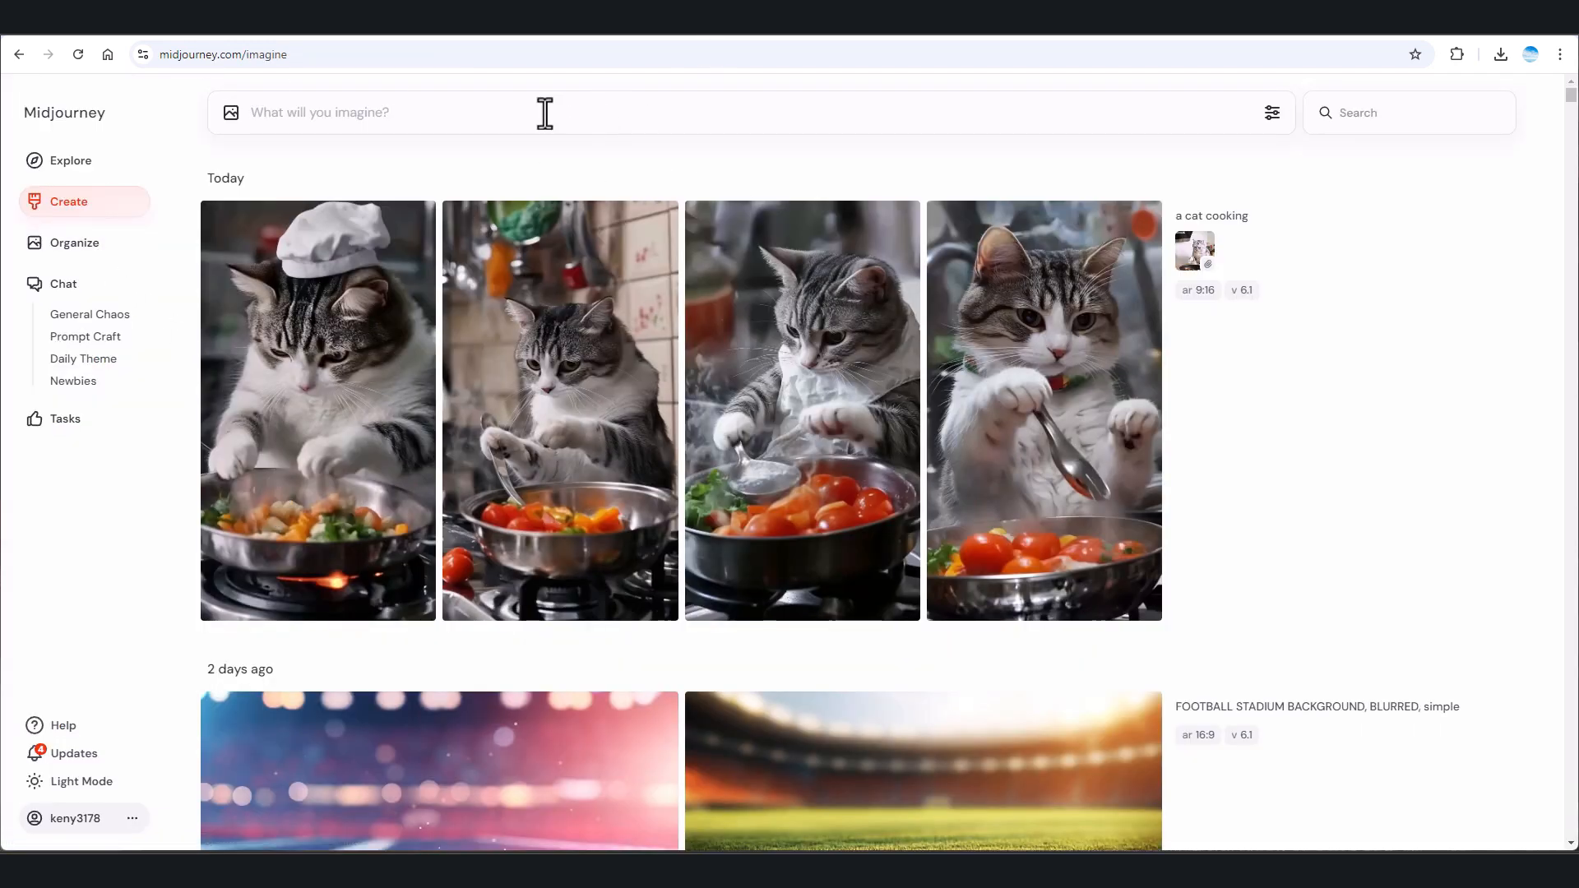
{"action": "left_click", "coordinate": [326, 120]}
{"action": "key", "text": "ctrl+v"}
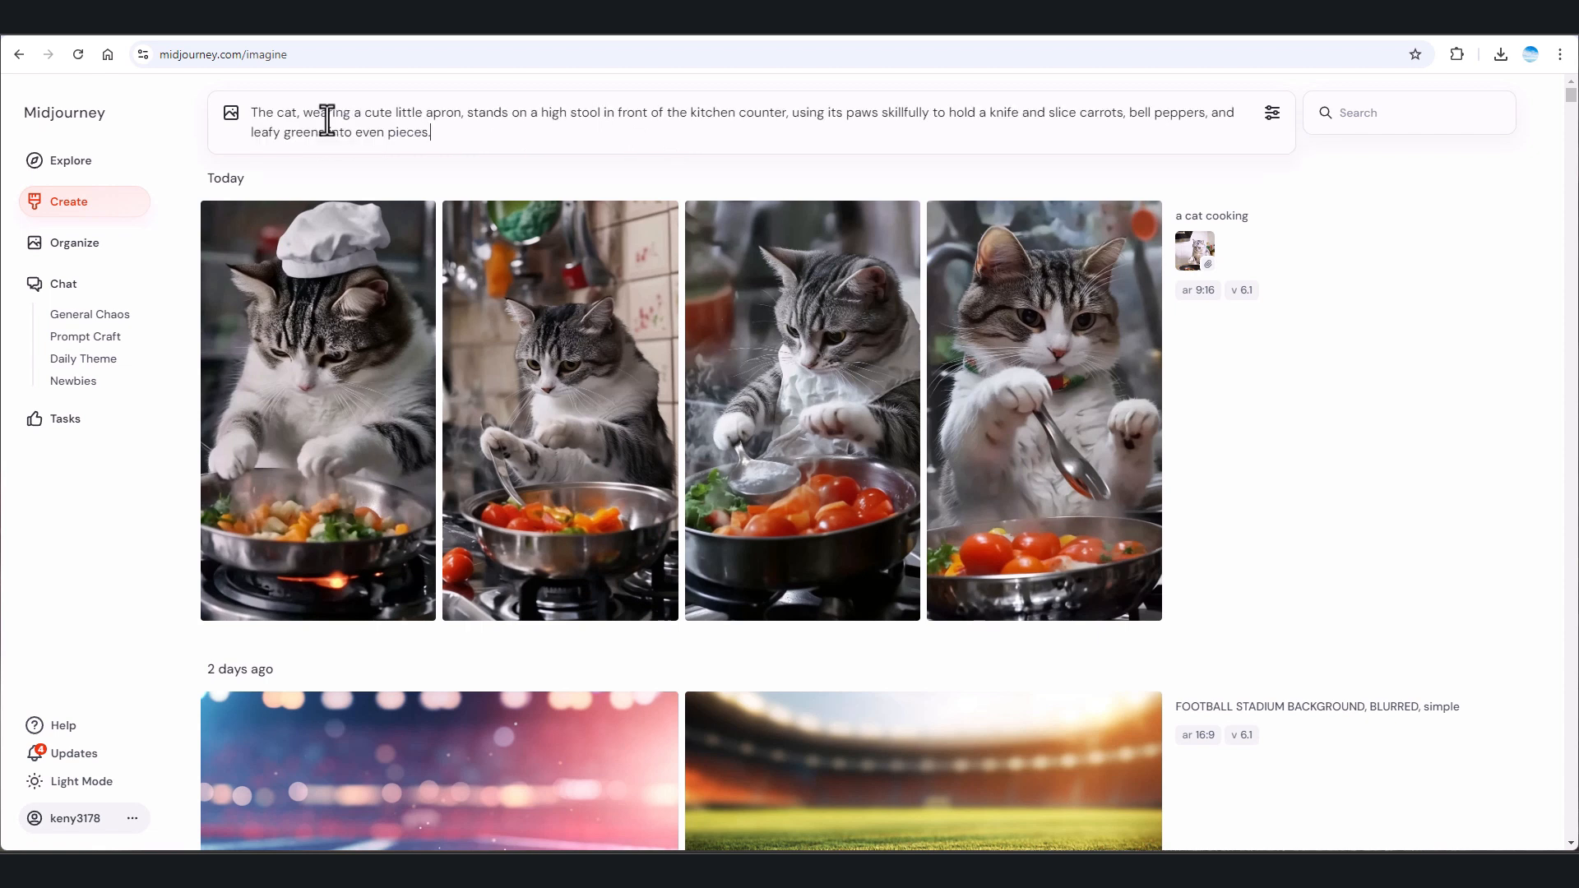
{"action": "left_click", "coordinate": [1273, 114]}
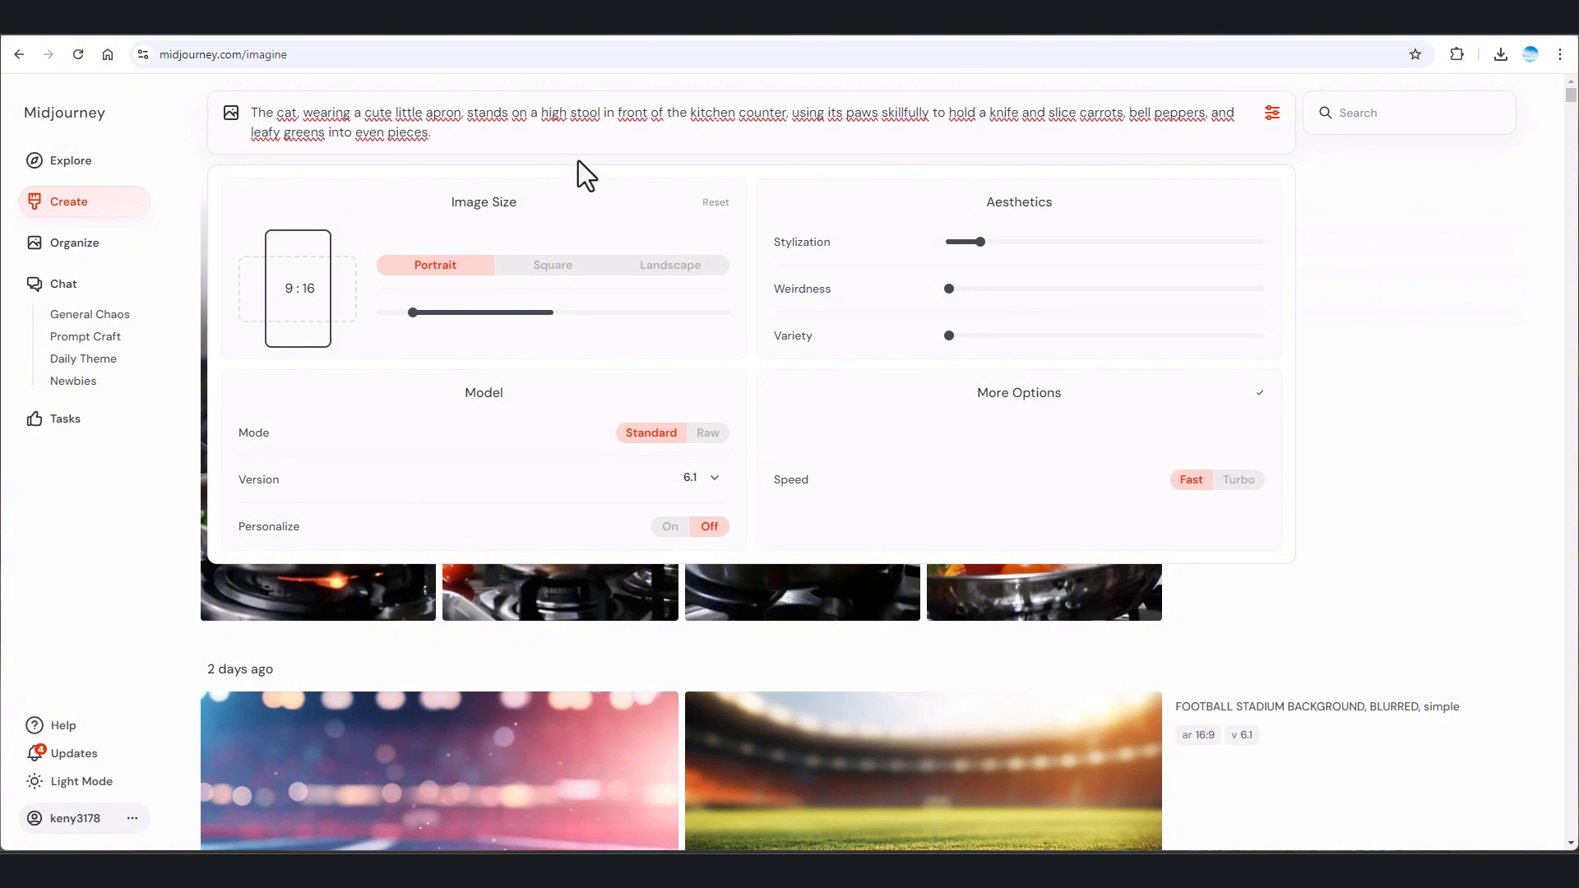
{"action": "left_click", "coordinate": [1346, 202]}
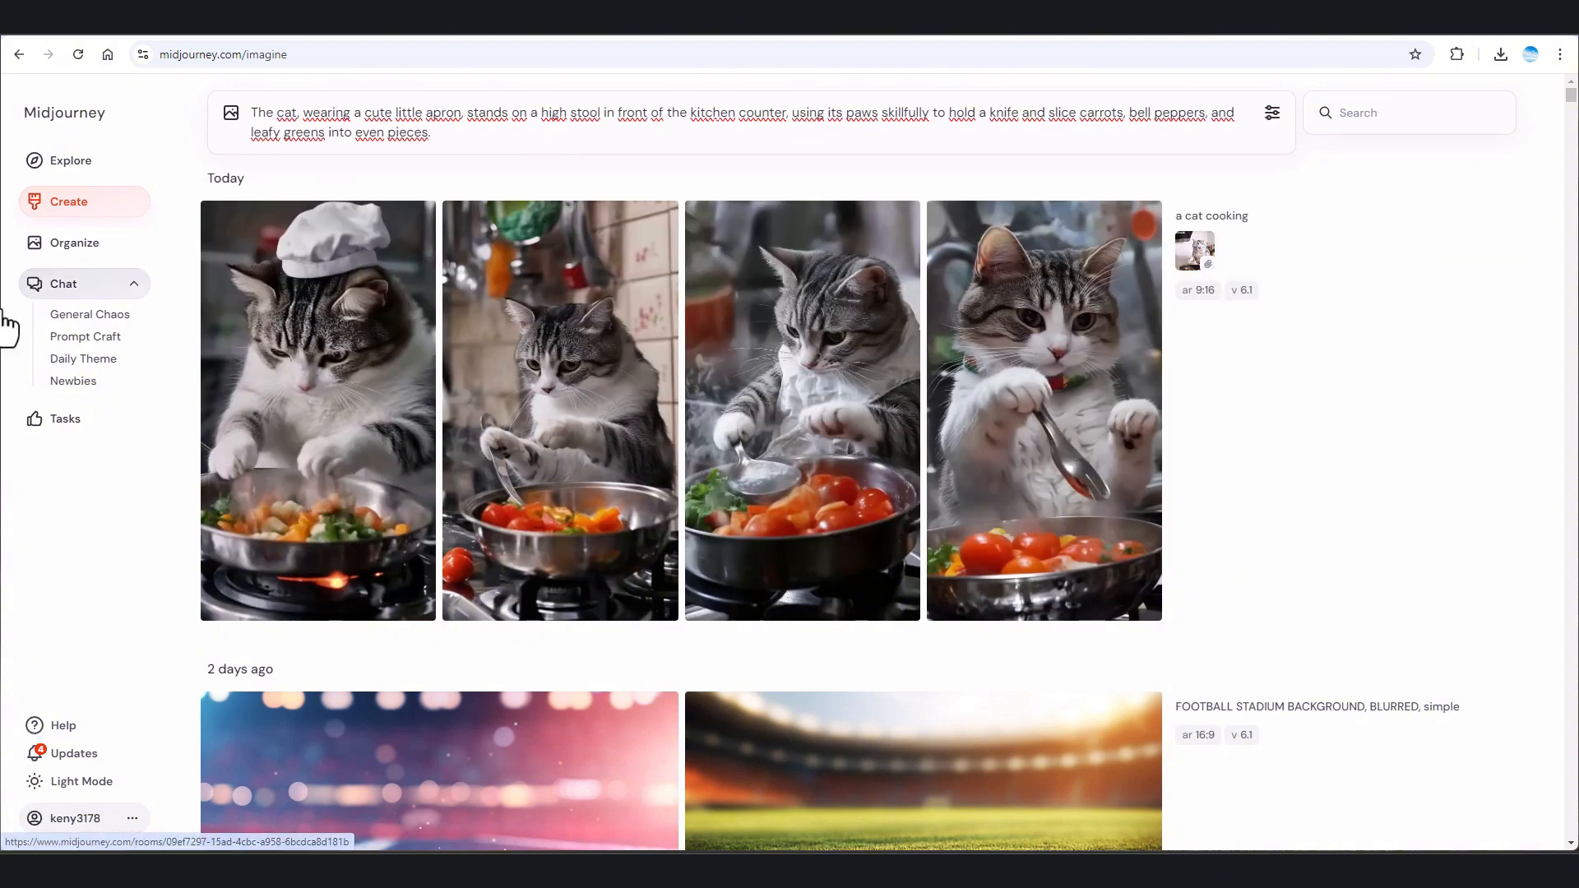
- Use the second "a cat cooking" image as the prompt's character reference, submit the vegetable-cutting prompt and return to the gallery
{"action": "left_click", "coordinate": [638, 352]}
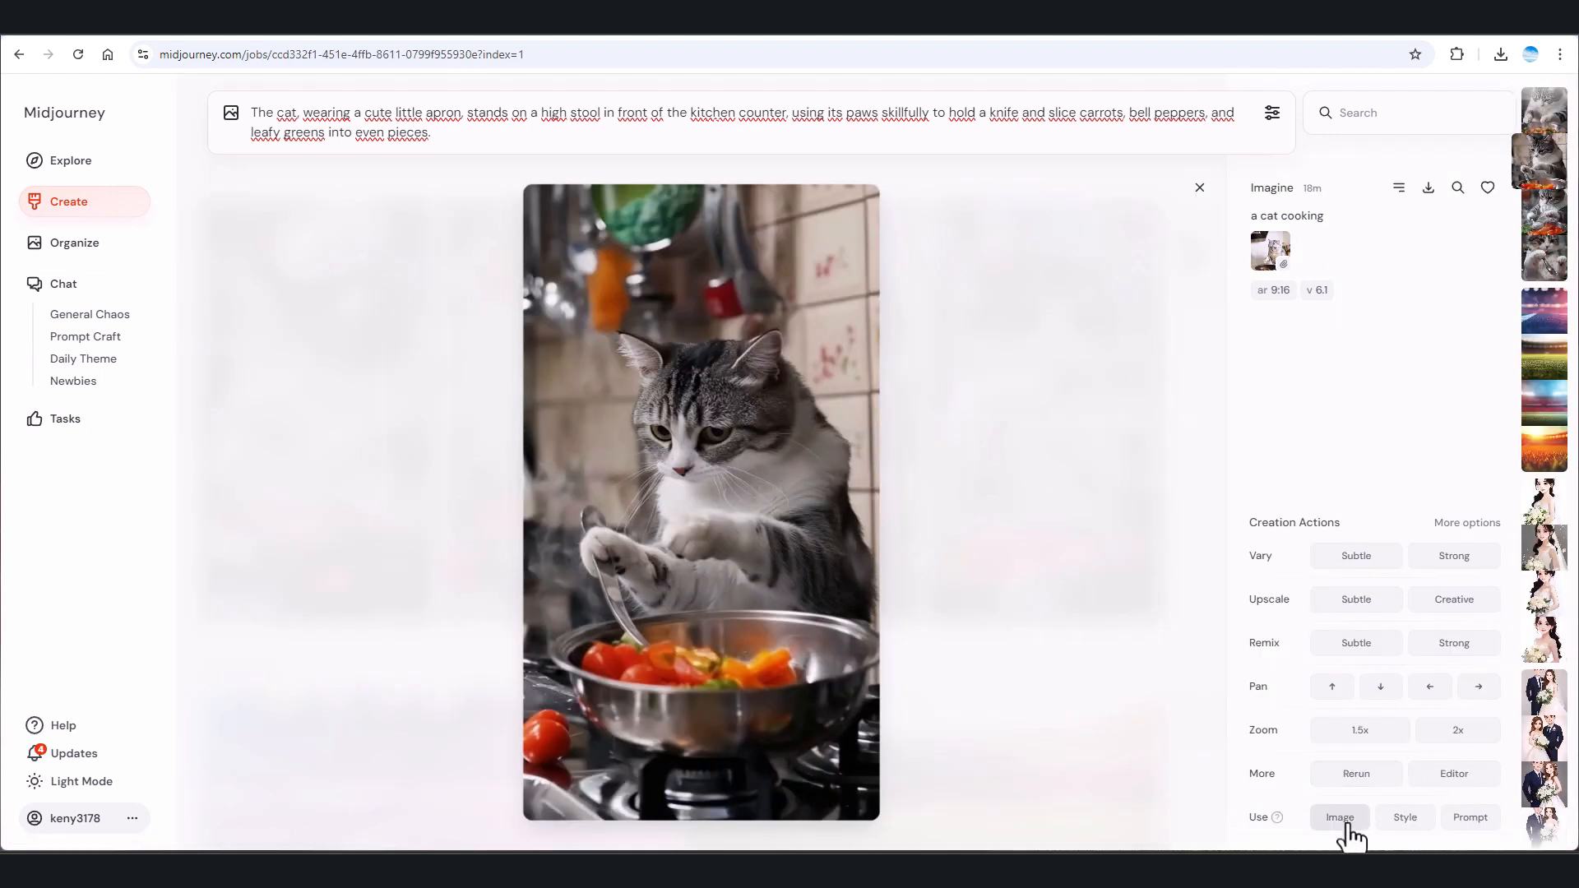
{"action": "left_click", "coordinate": [1342, 818]}
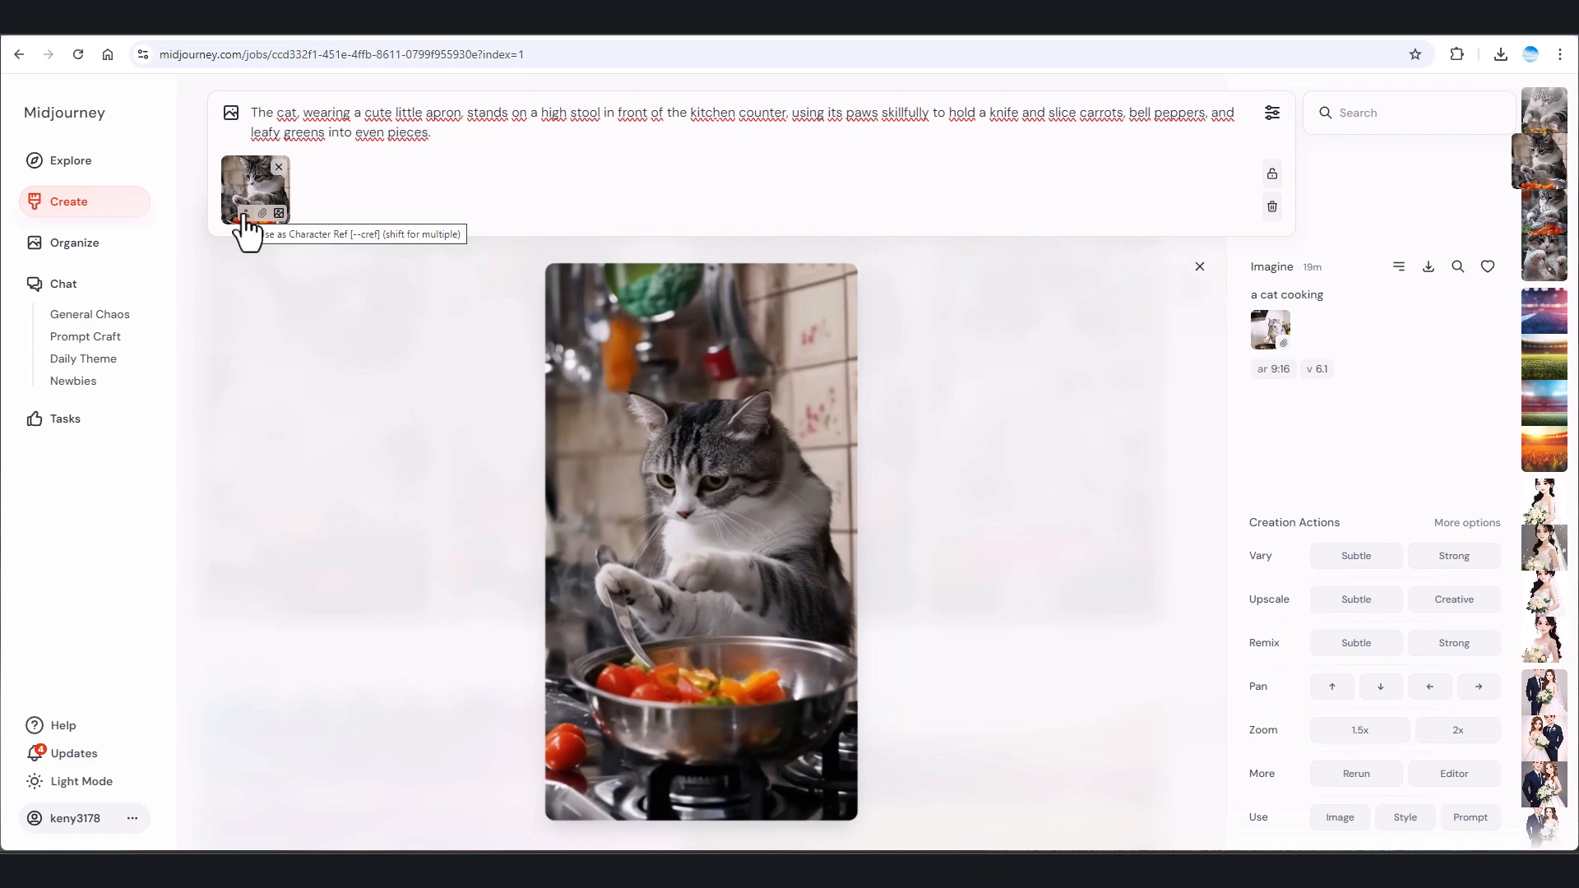
{"action": "key", "text": "Return"}
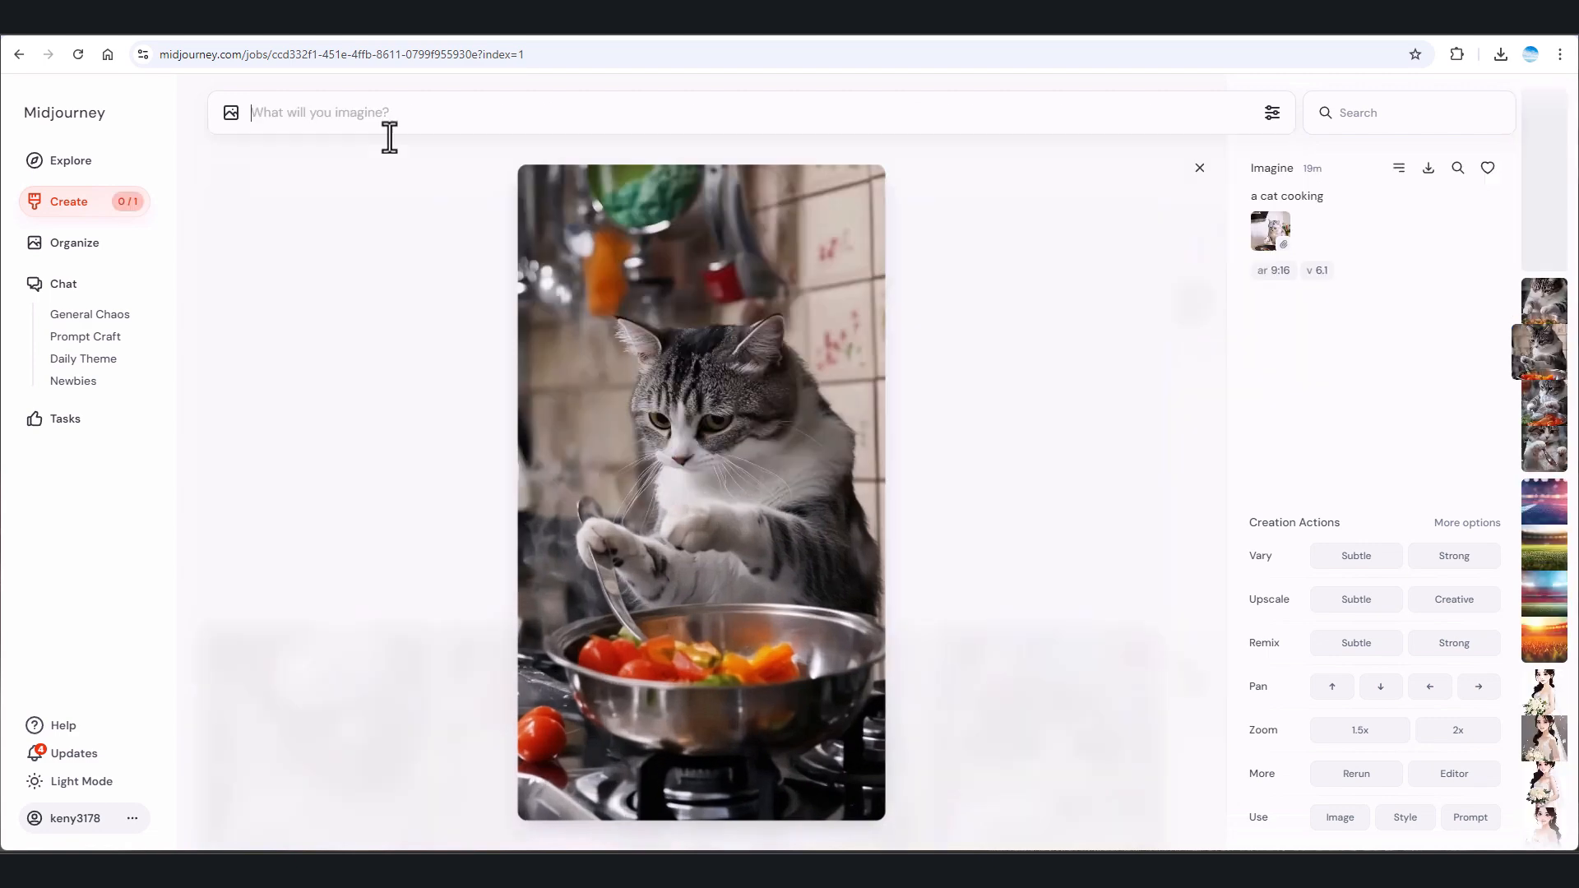
{"action": "left_click", "coordinate": [994, 230]}
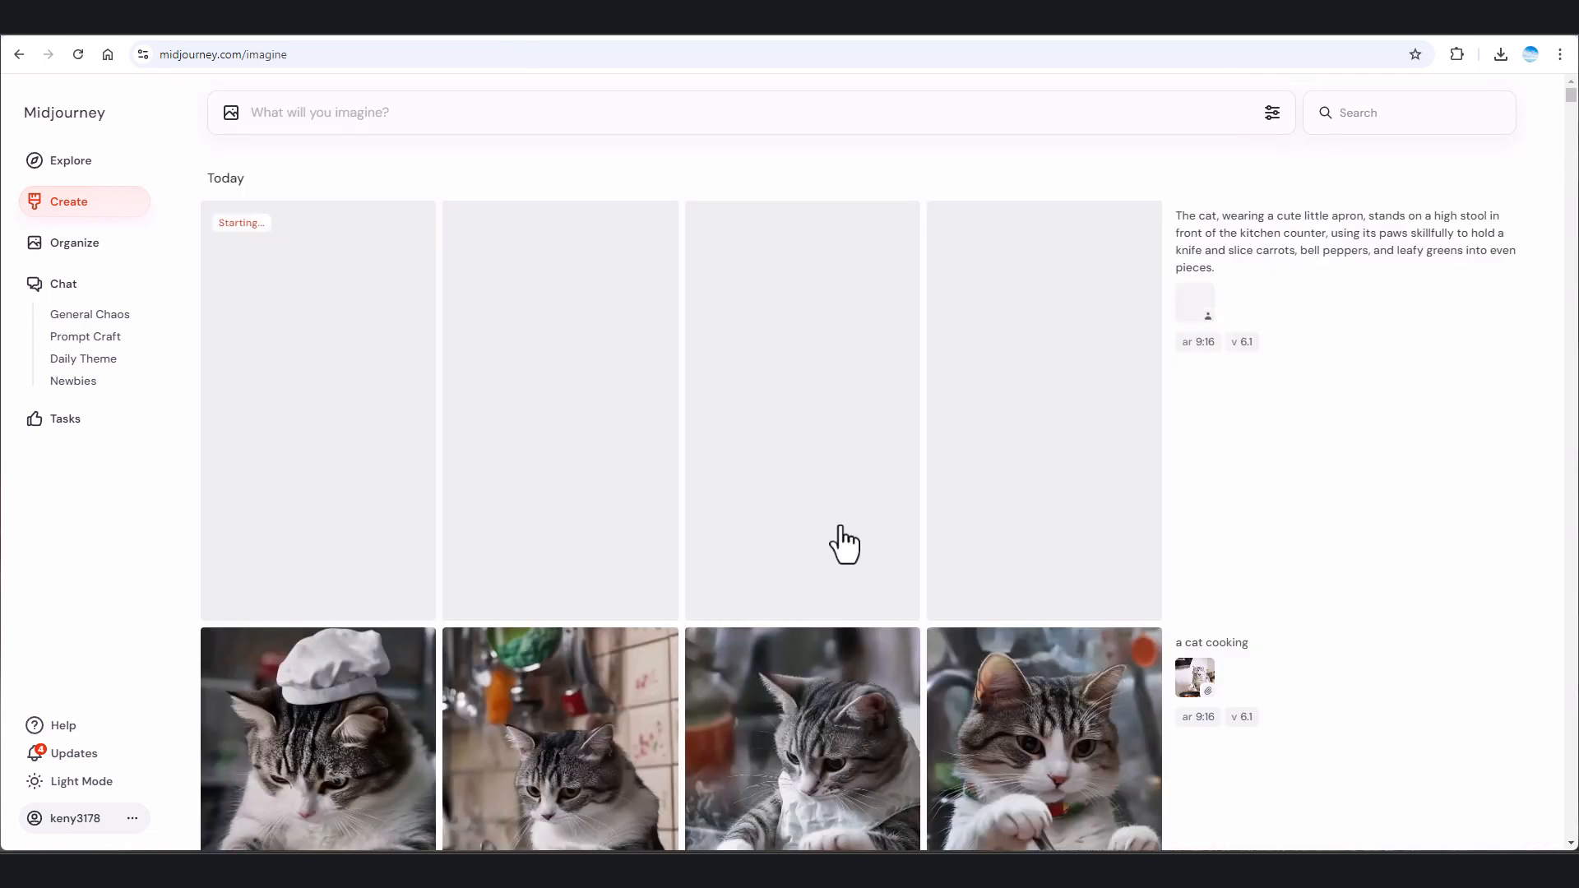
- Reuse the vegetable-cutting job's cat character reference in a new prompt
{"action": "scroll", "coordinate": [832, 550], "scroll_direction": "down", "scroll_amount": 1}
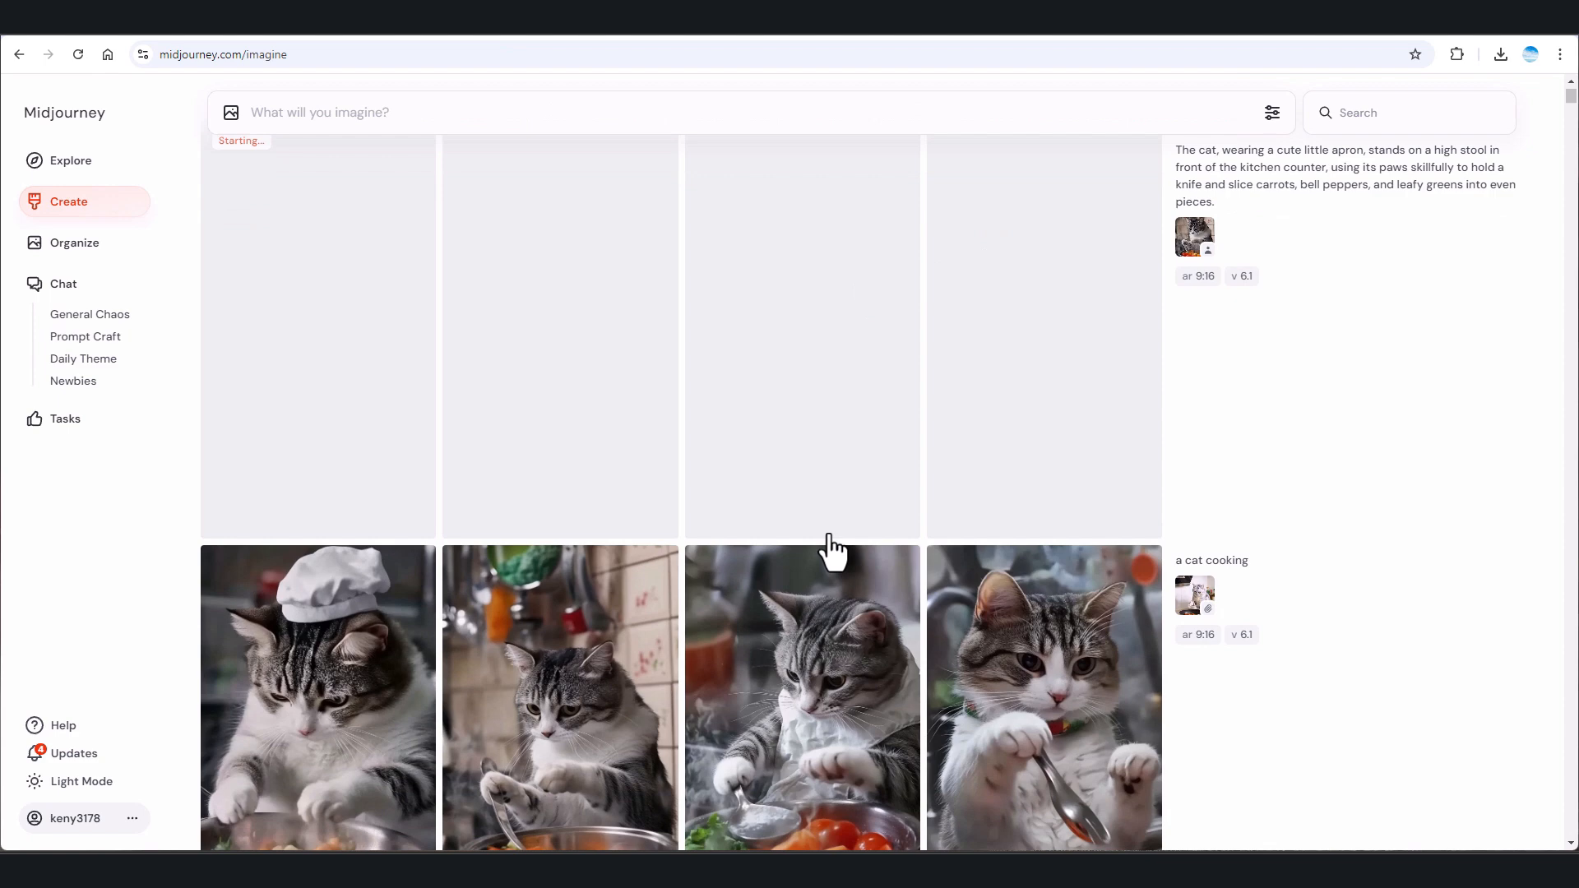
{"action": "left_click", "coordinate": [1189, 251]}
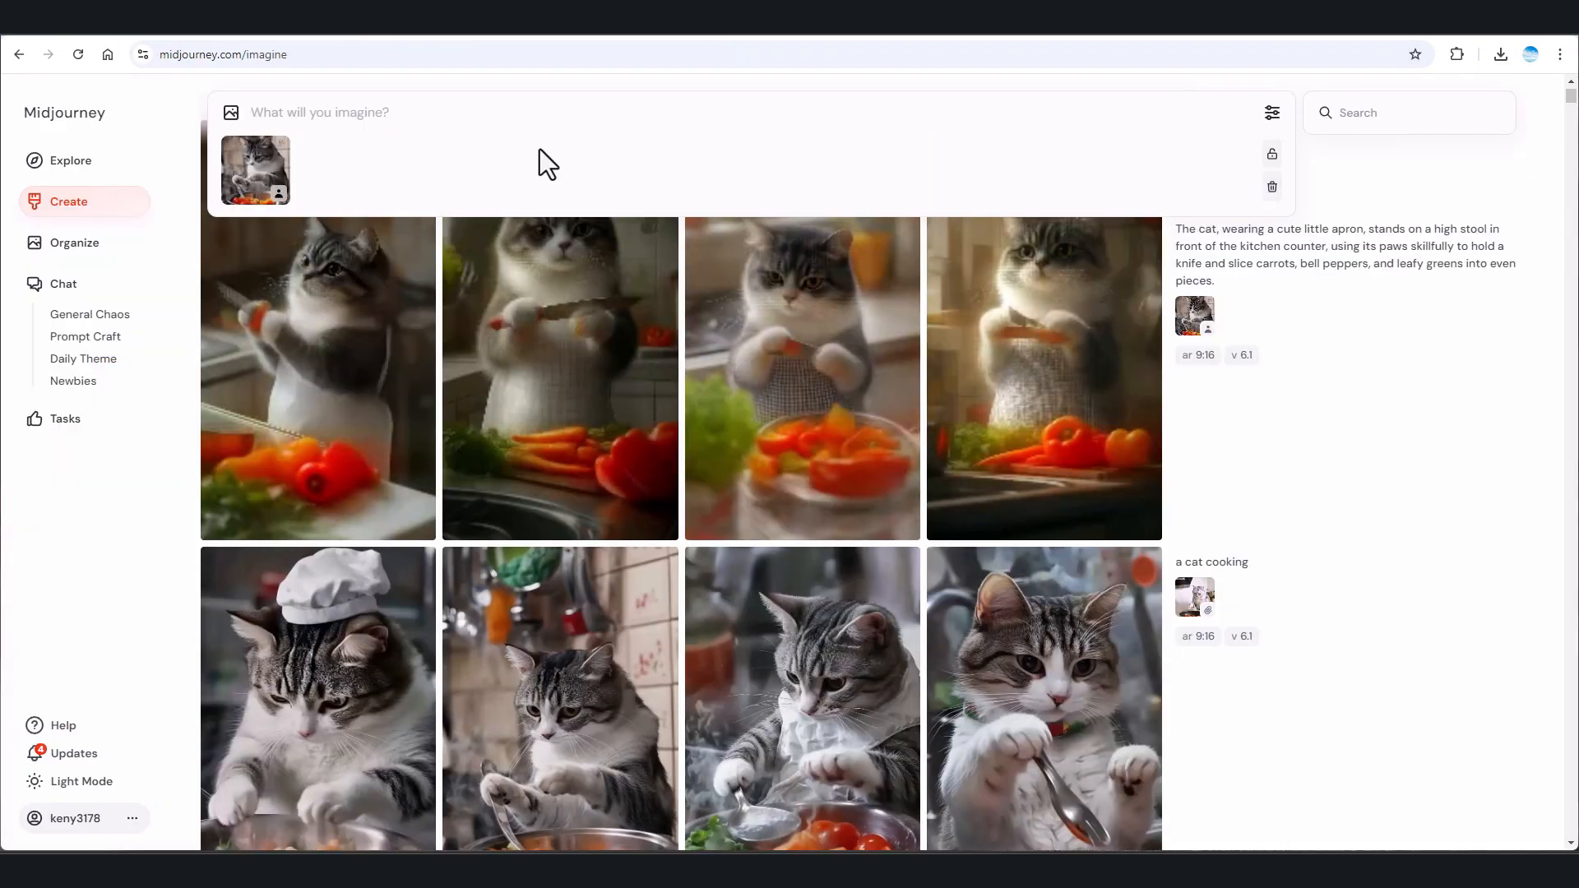
- Examine the generated image sets for the vegetable-cutting, fruit-washing, stir-frying and fish-frying cat scenes
{"action": "scroll", "coordinate": [900, 416], "scroll_direction": "down", "scroll_amount": 5}
{"action": "scroll", "coordinate": [899, 416], "scroll_direction": "down", "scroll_amount": 3}
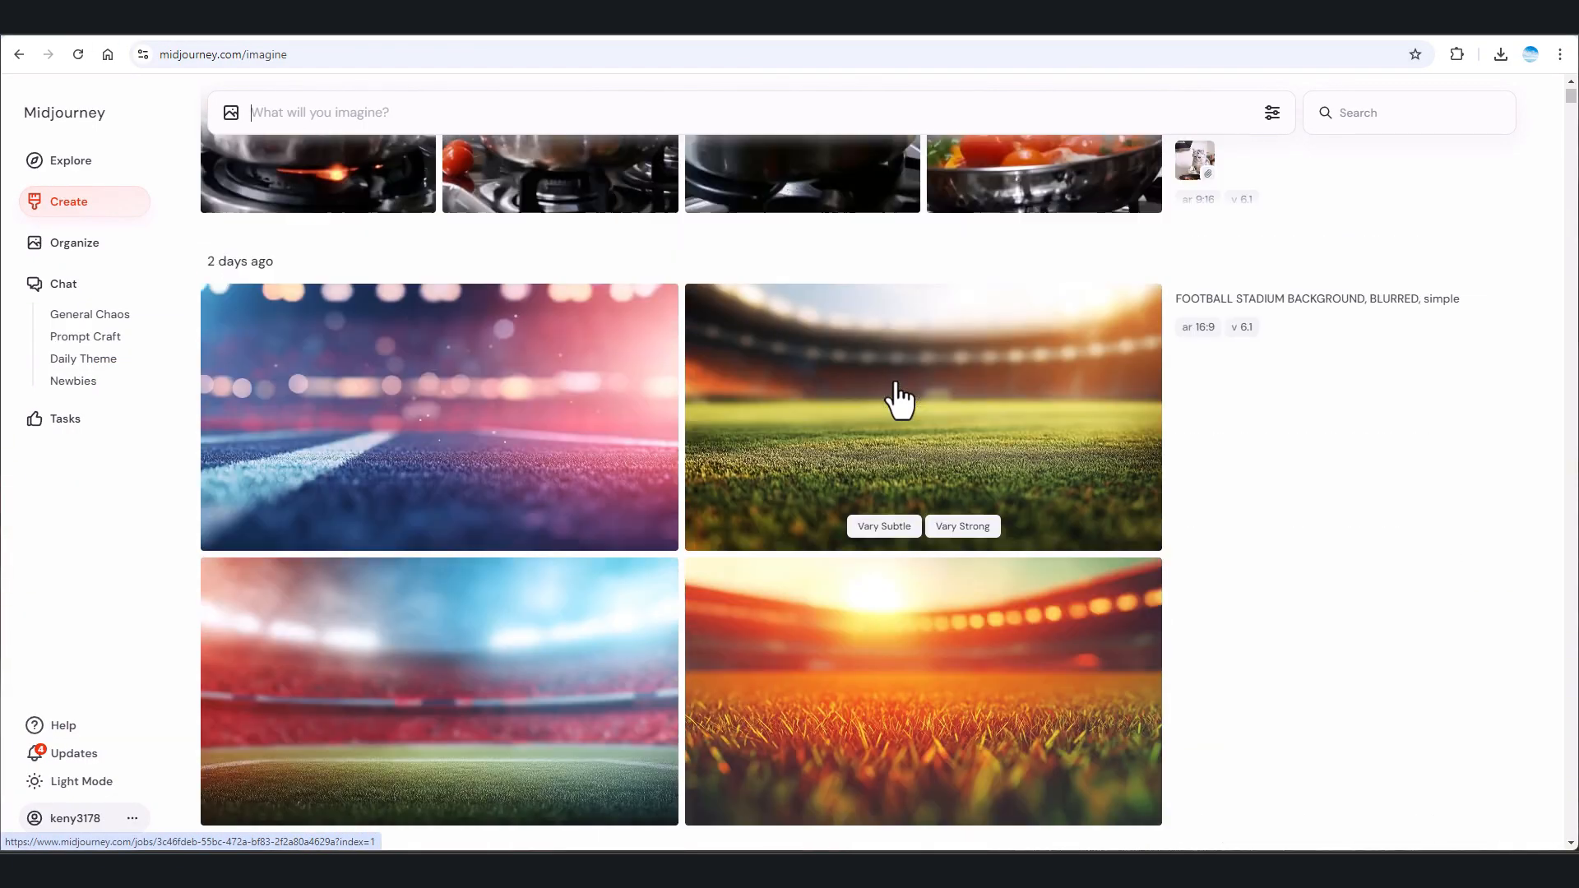
{"action": "scroll", "coordinate": [899, 403], "scroll_direction": "up", "scroll_amount": 10}
{"action": "scroll", "coordinate": [900, 400], "scroll_direction": "up", "scroll_amount": 10}
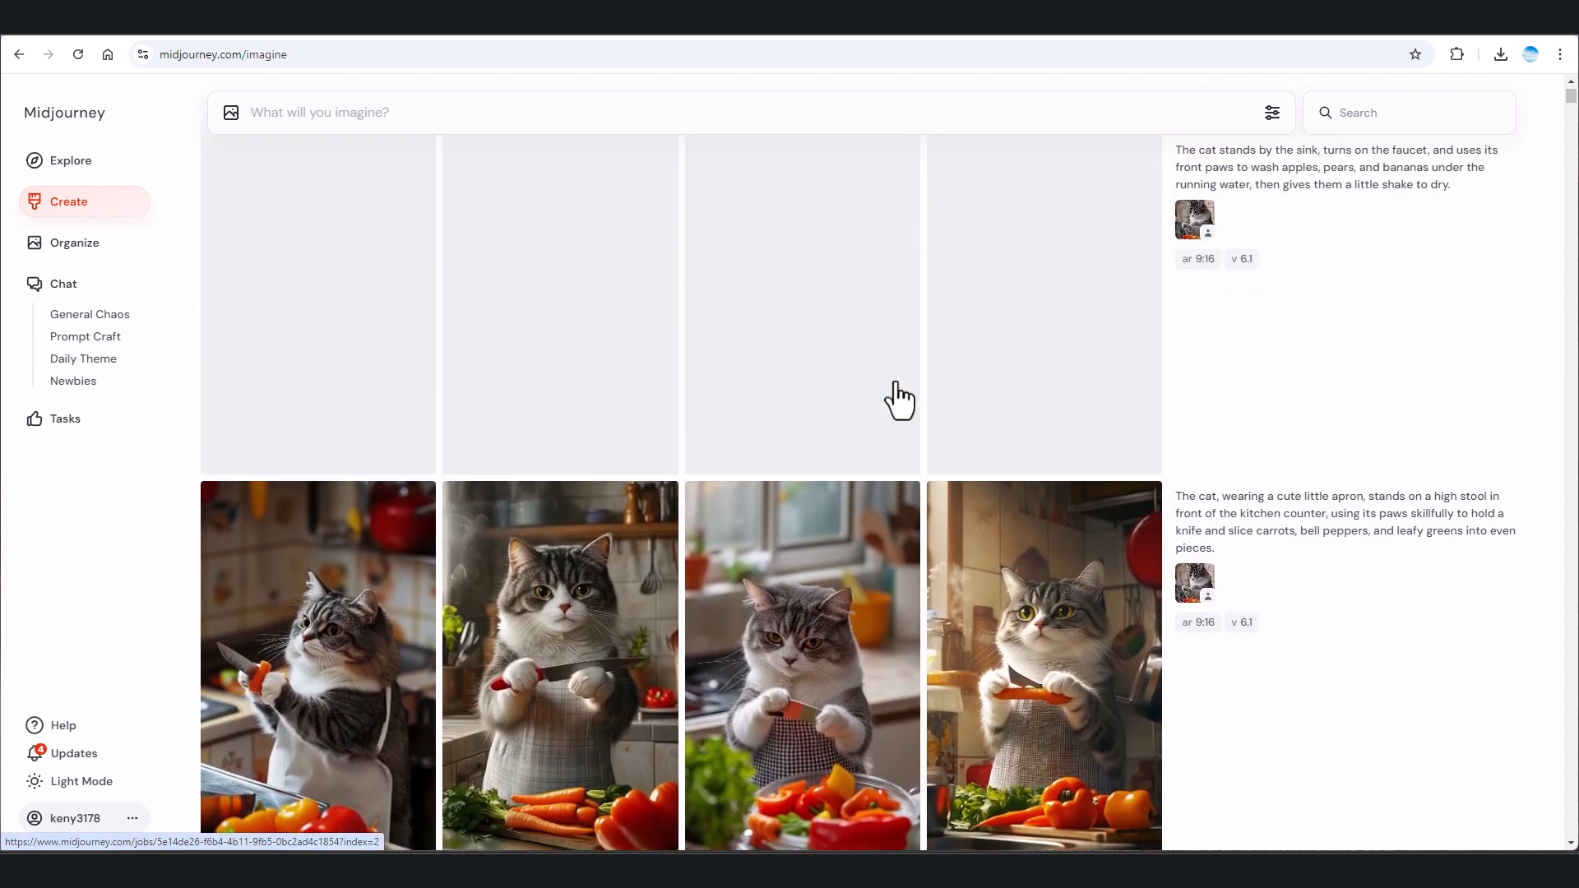
{"action": "scroll", "coordinate": [905, 424], "scroll_direction": "up", "scroll_amount": 2}
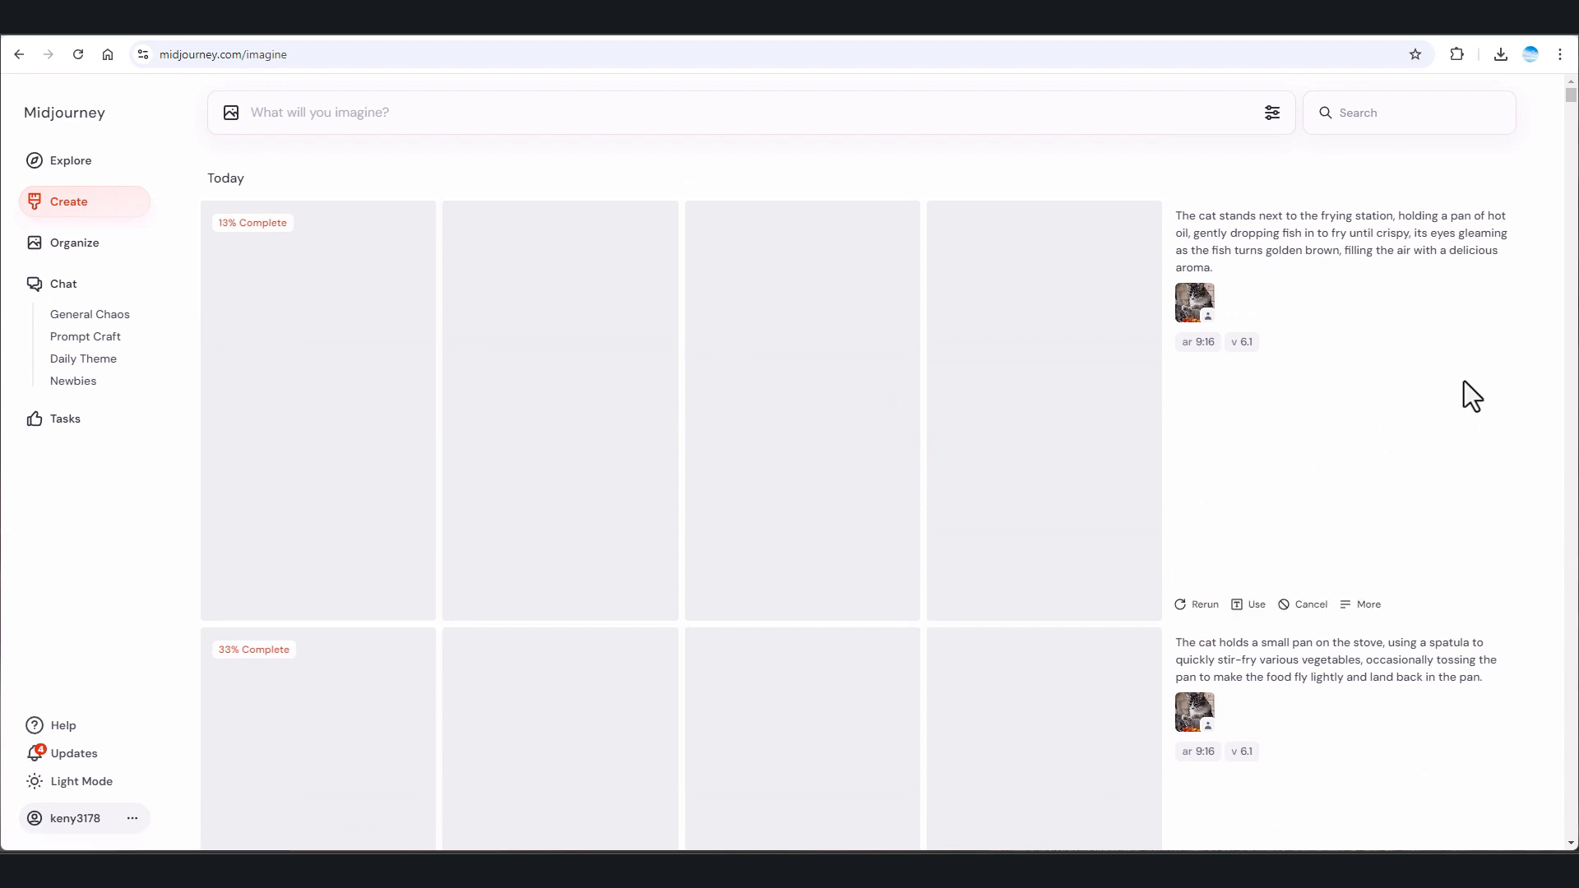
{"action": "scroll", "coordinate": [1330, 375], "scroll_direction": "down", "scroll_amount": 10}
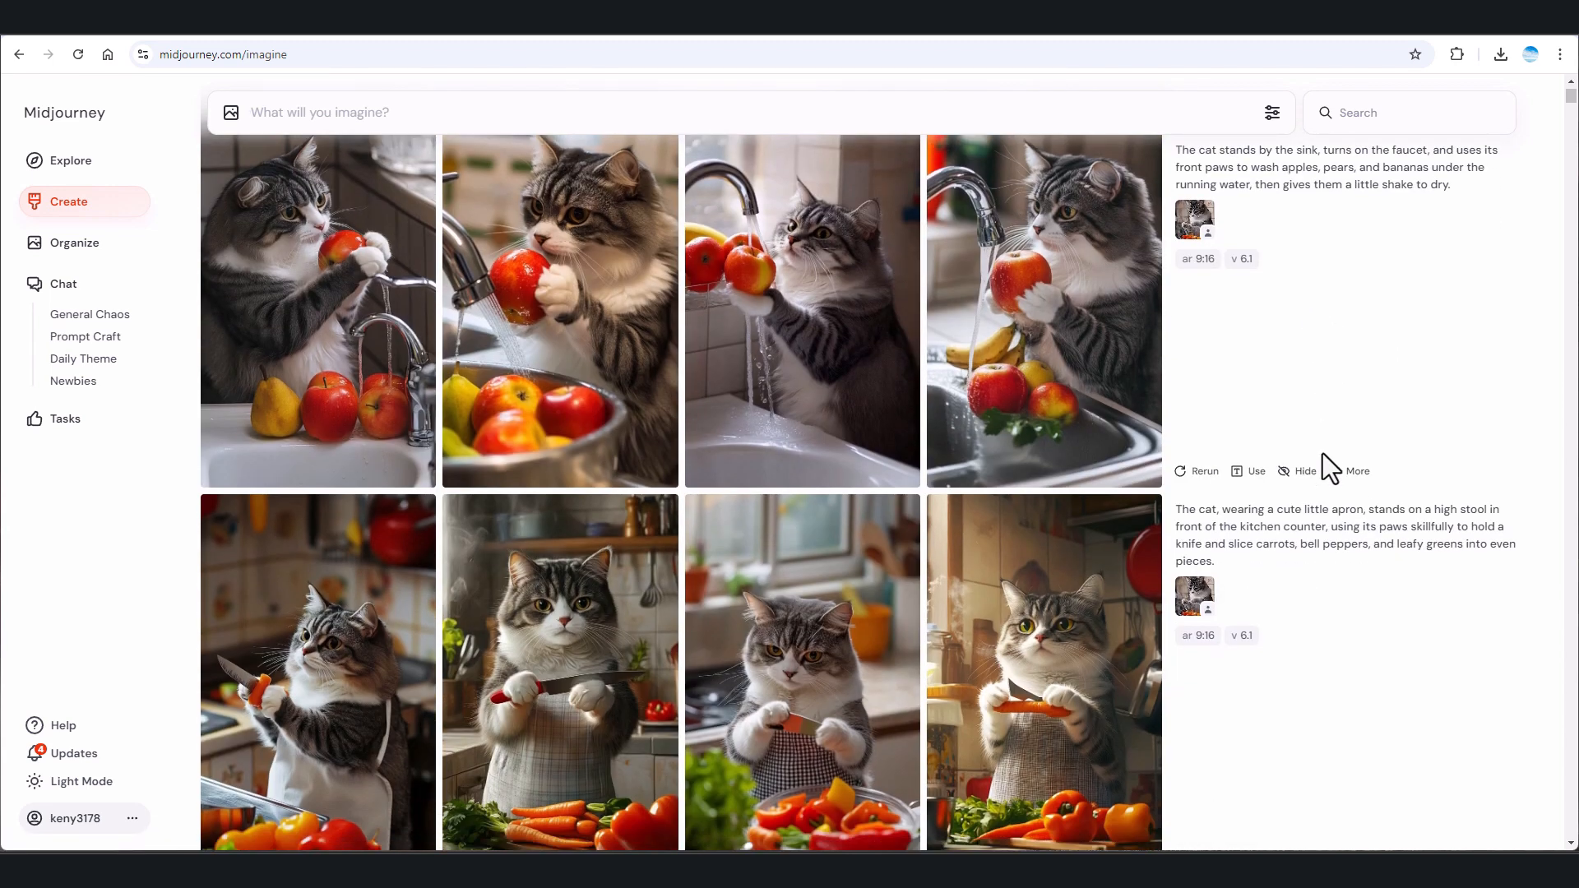
{"action": "scroll", "coordinate": [1323, 452], "scroll_direction": "up", "scroll_amount": 1}
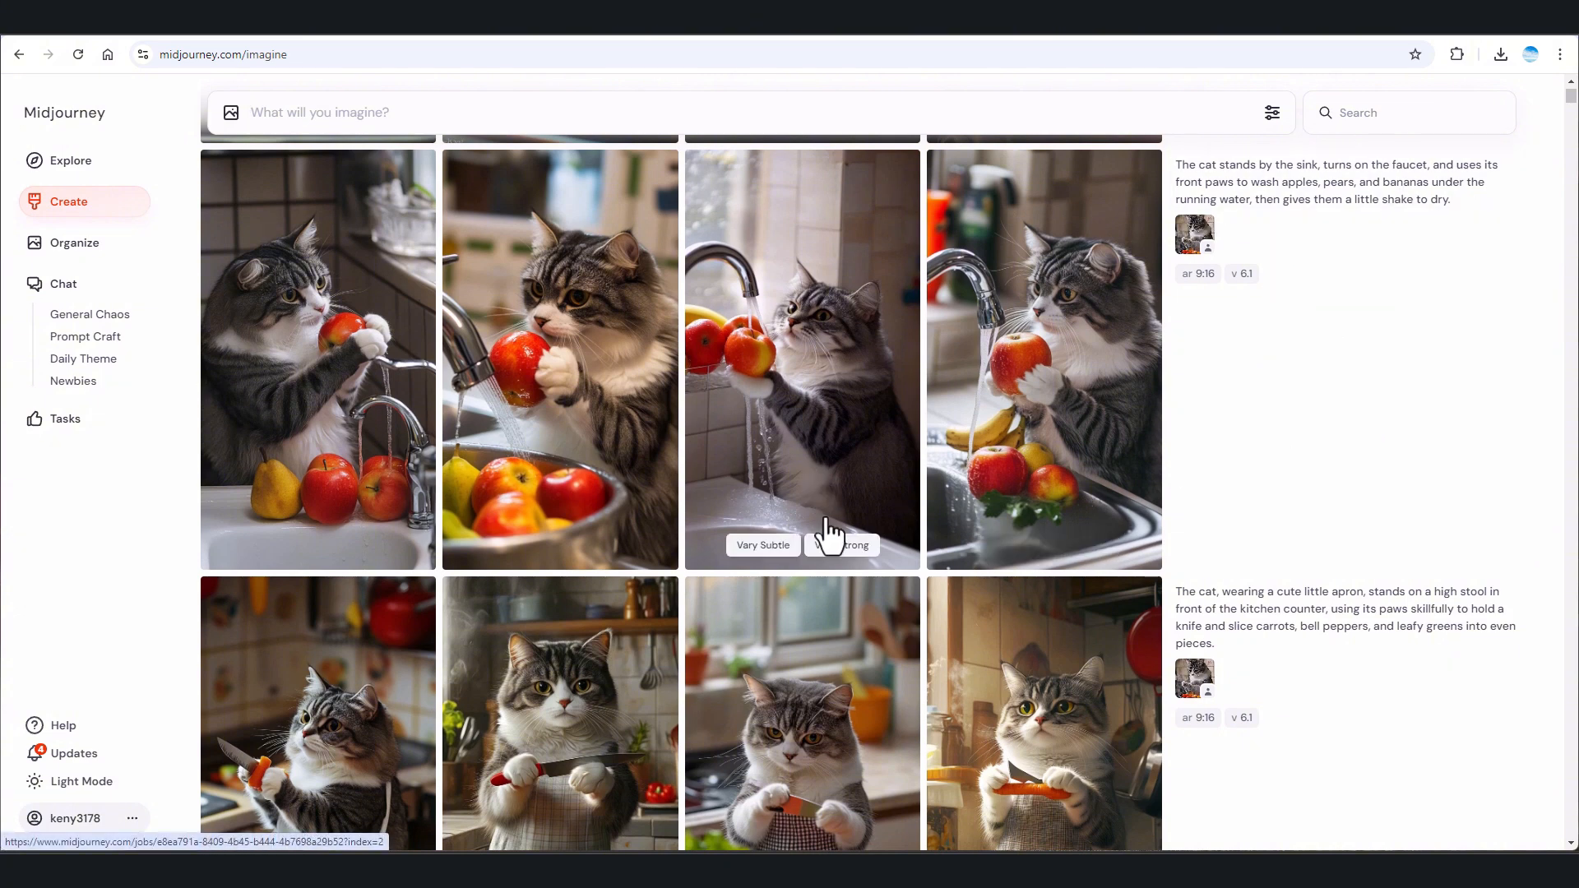
{"action": "scroll", "coordinate": [776, 567], "scroll_direction": "down", "scroll_amount": 5}
{"action": "scroll", "coordinate": [761, 539], "scroll_direction": "up", "scroll_amount": 17}
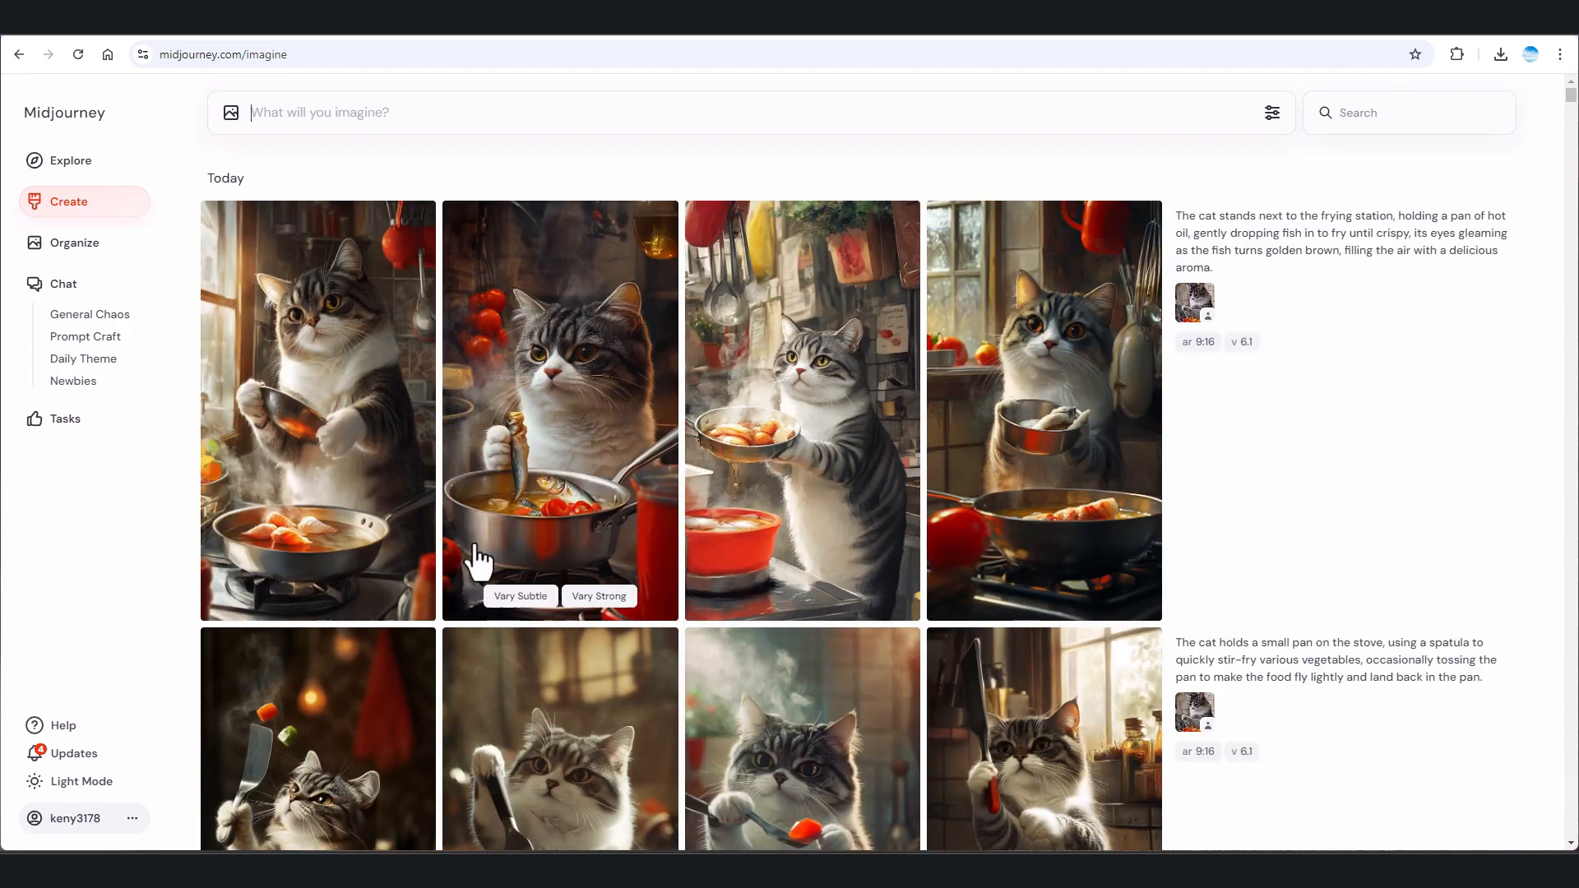
{"action": "scroll", "coordinate": [671, 510], "scroll_direction": "down", "scroll_amount": 20}
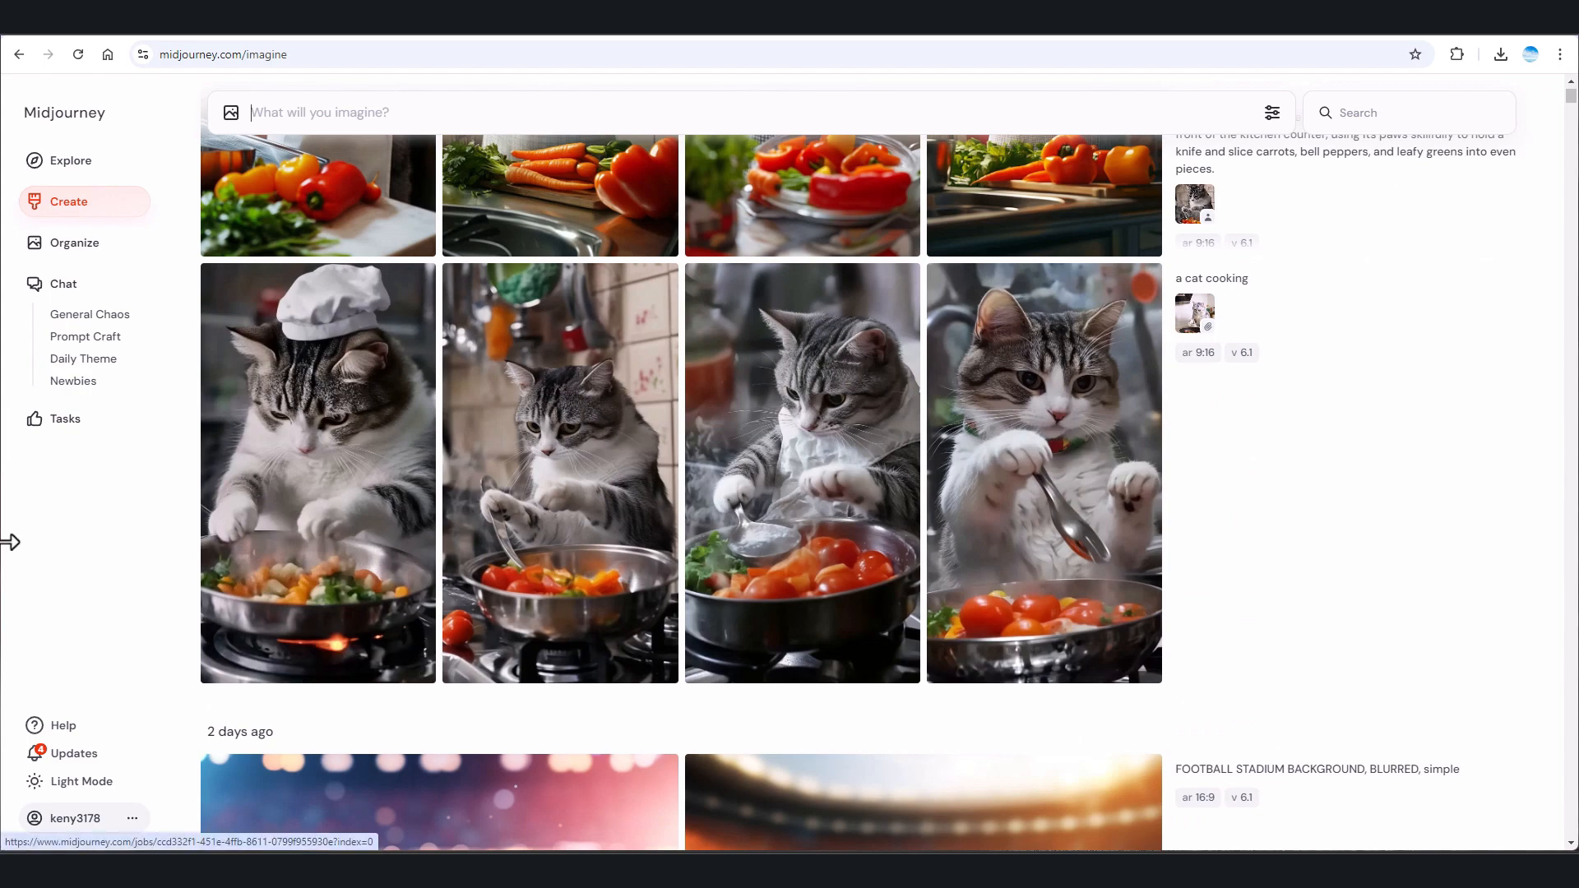
{"action": "scroll", "coordinate": [1012, 642], "scroll_direction": "up", "scroll_amount": 7}
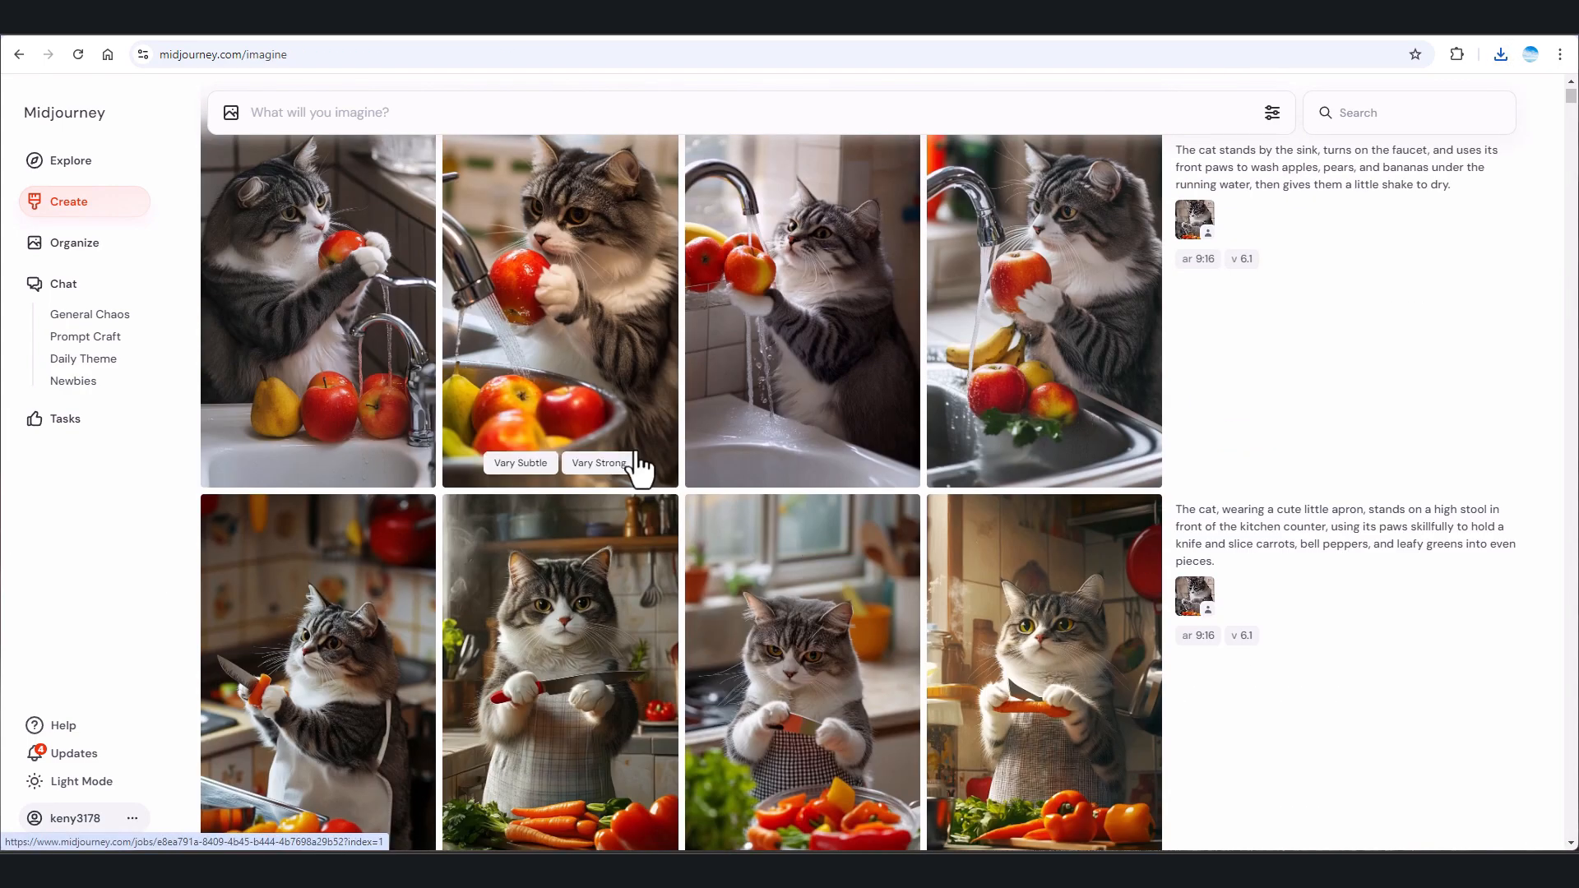
- View the second fruit-washing cat image at full size and return to the gallery
{"action": "left_click", "coordinate": [579, 387]}
{"action": "left_click", "coordinate": [1198, 167]}
{"action": "scroll", "coordinate": [1012, 549], "scroll_direction": "down", "scroll_amount": 3}
{"action": "left_click", "coordinate": [1332, 287]}
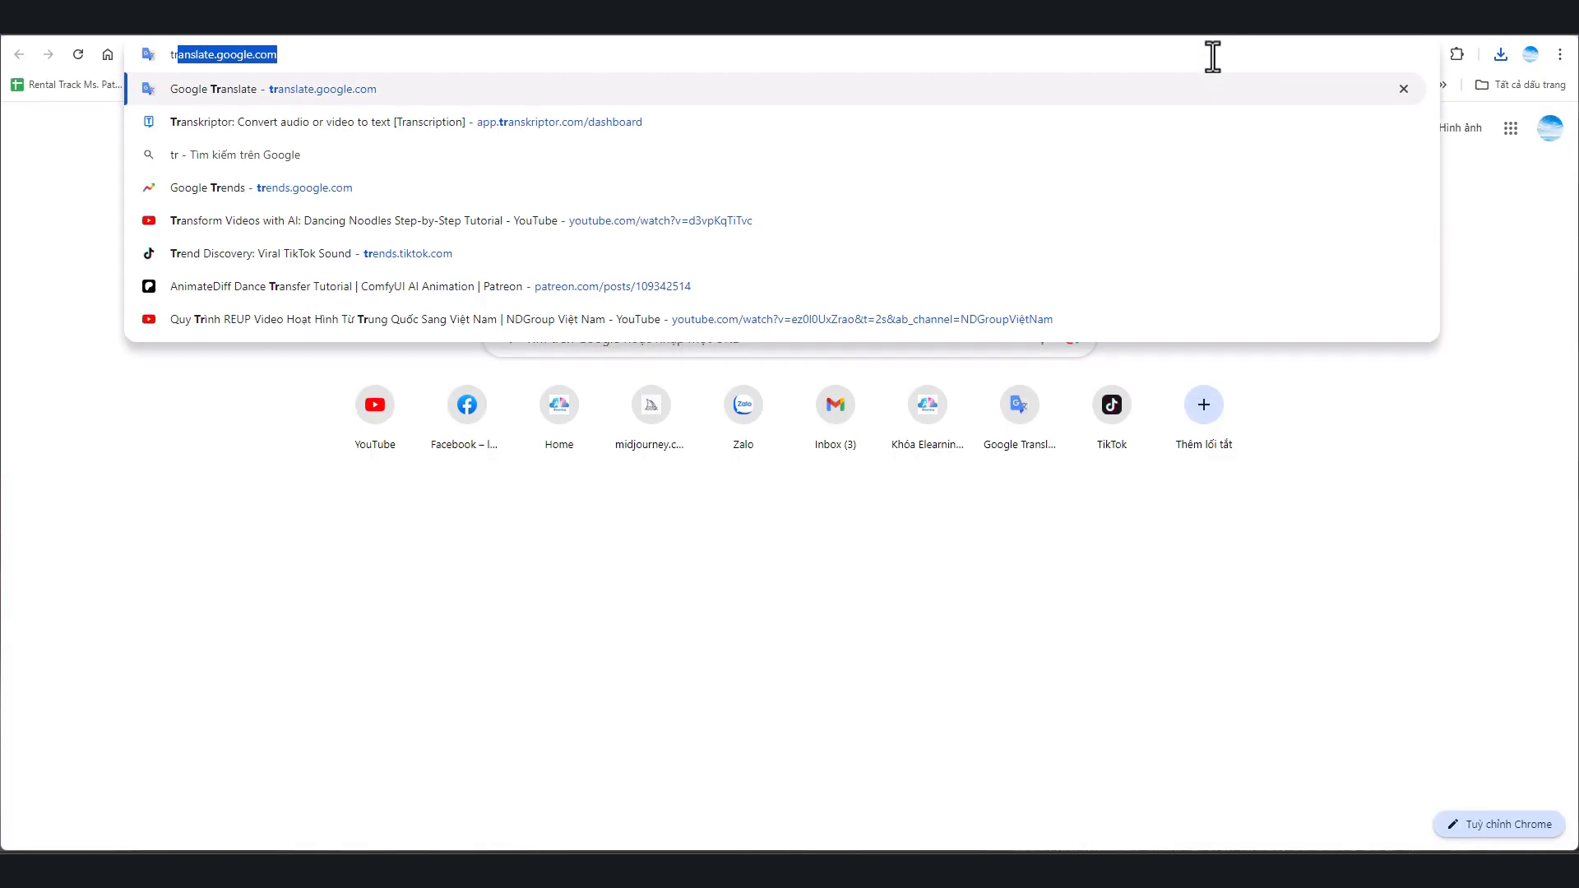
- Switch to Kling AI's Image to Video generator and upload the image of the cat washing an apple at the faucet
{"action": "key", "text": "Return"}
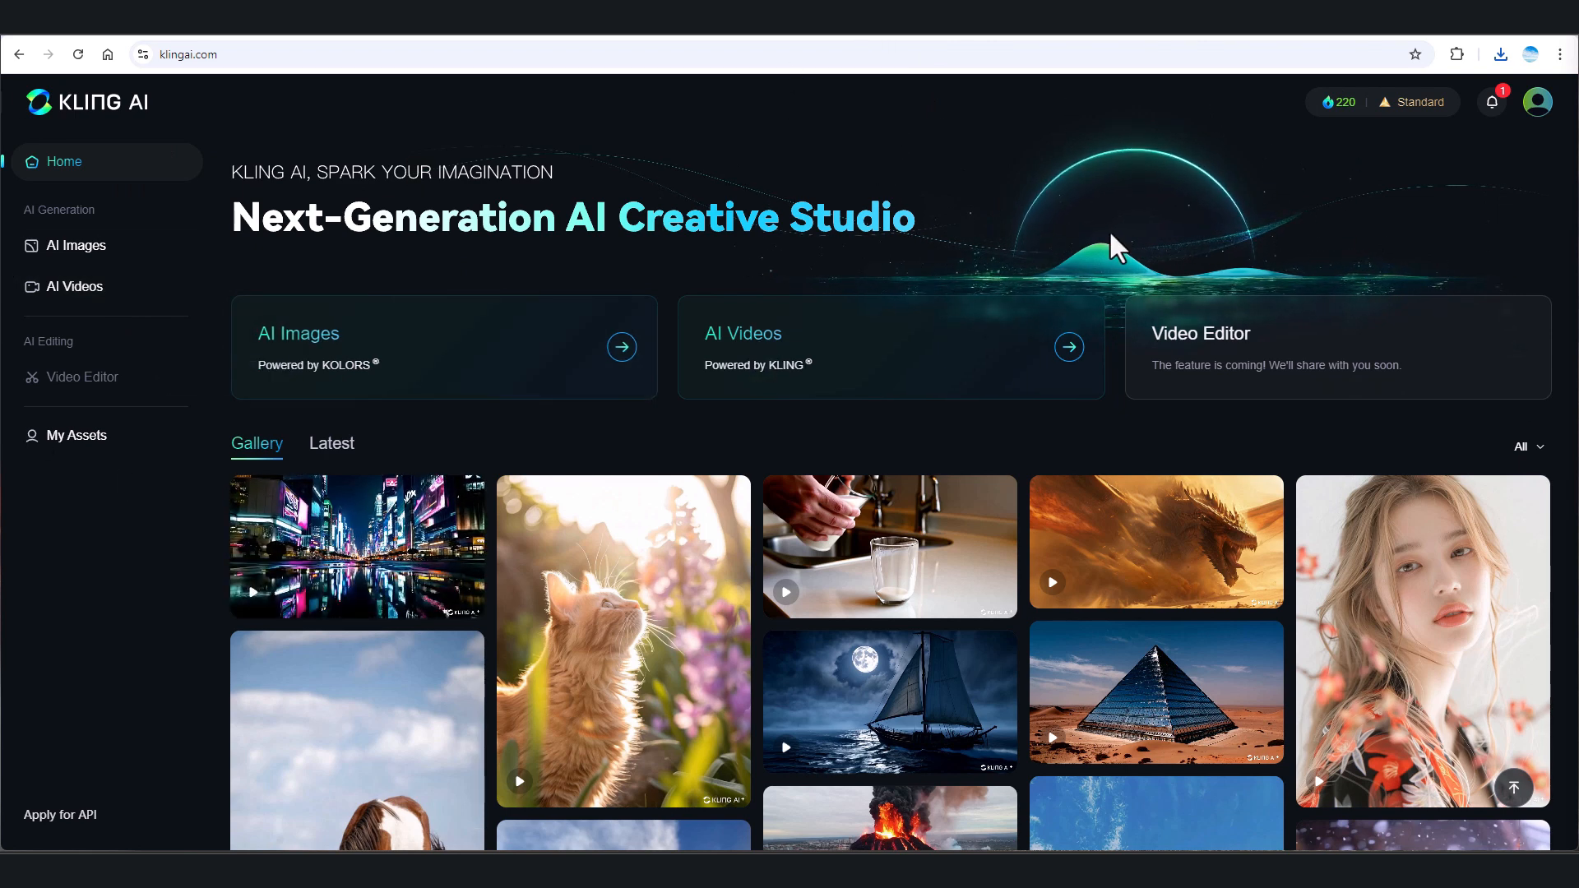
{"action": "left_click", "coordinate": [79, 288]}
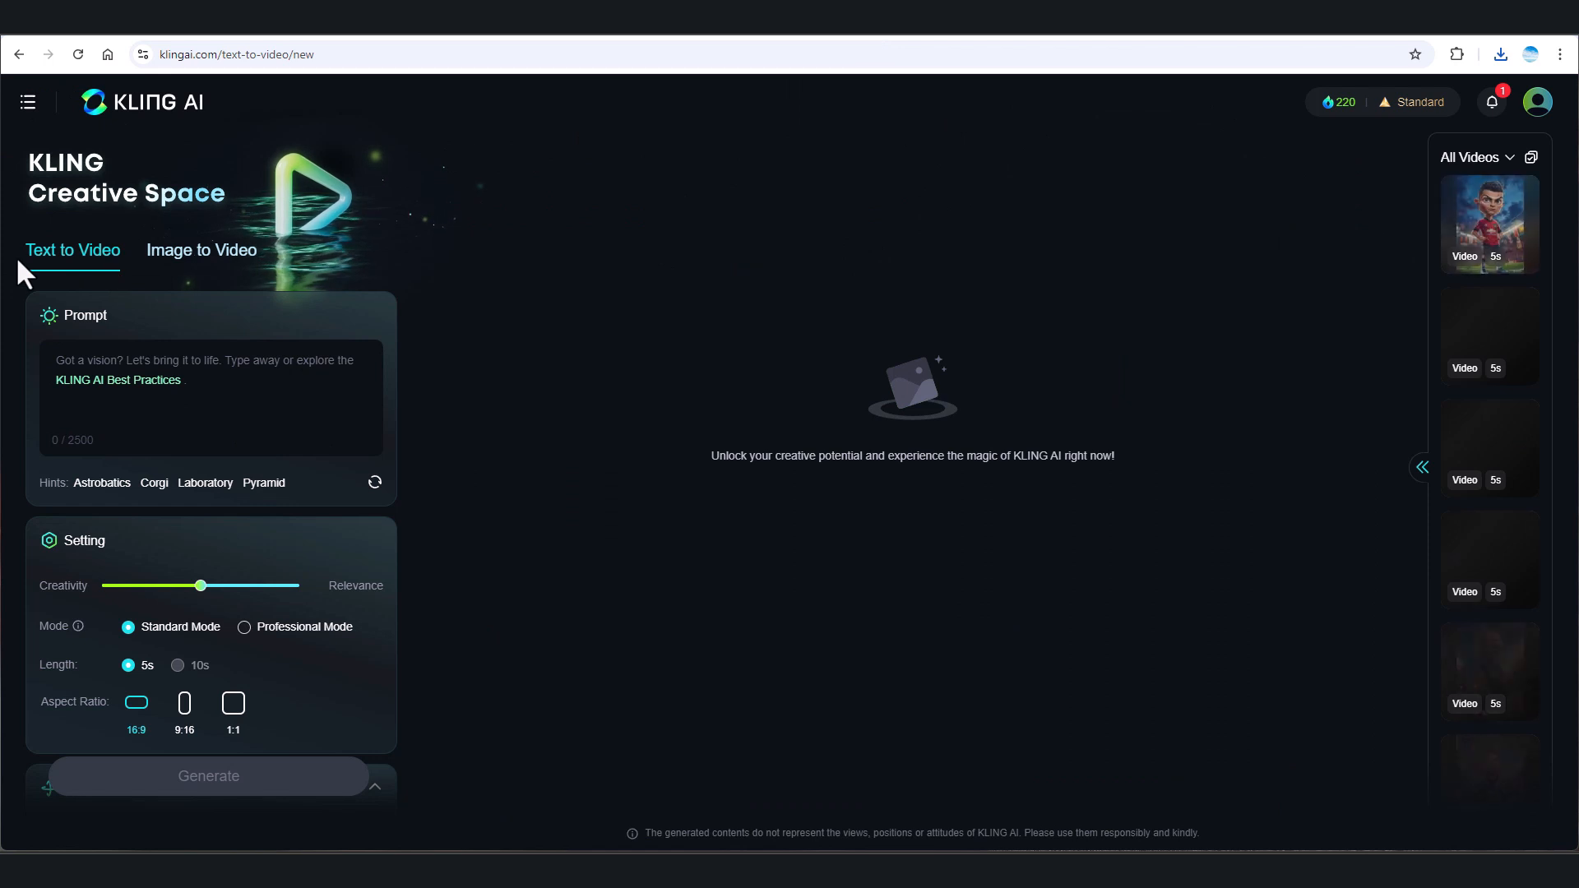
{"action": "left_click", "coordinate": [182, 257]}
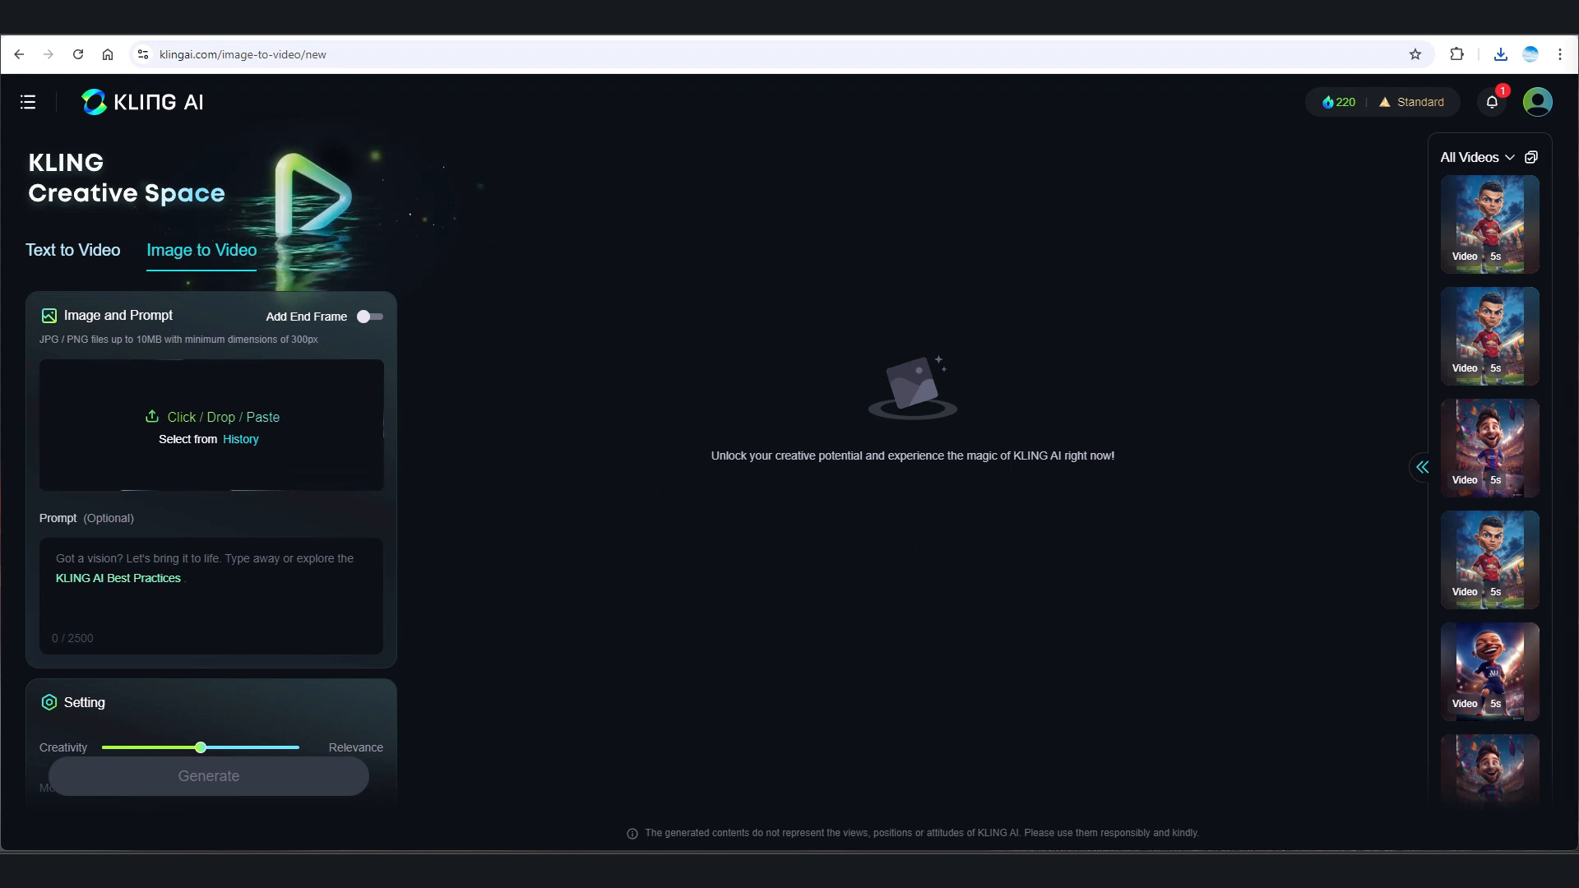
{"action": "left_click_drag", "start_coordinate": [1261, 377], "coordinate": [270, 413]}
{"action": "left_click_drag", "start_coordinate": [270, 412], "coordinate": [271, 412]}
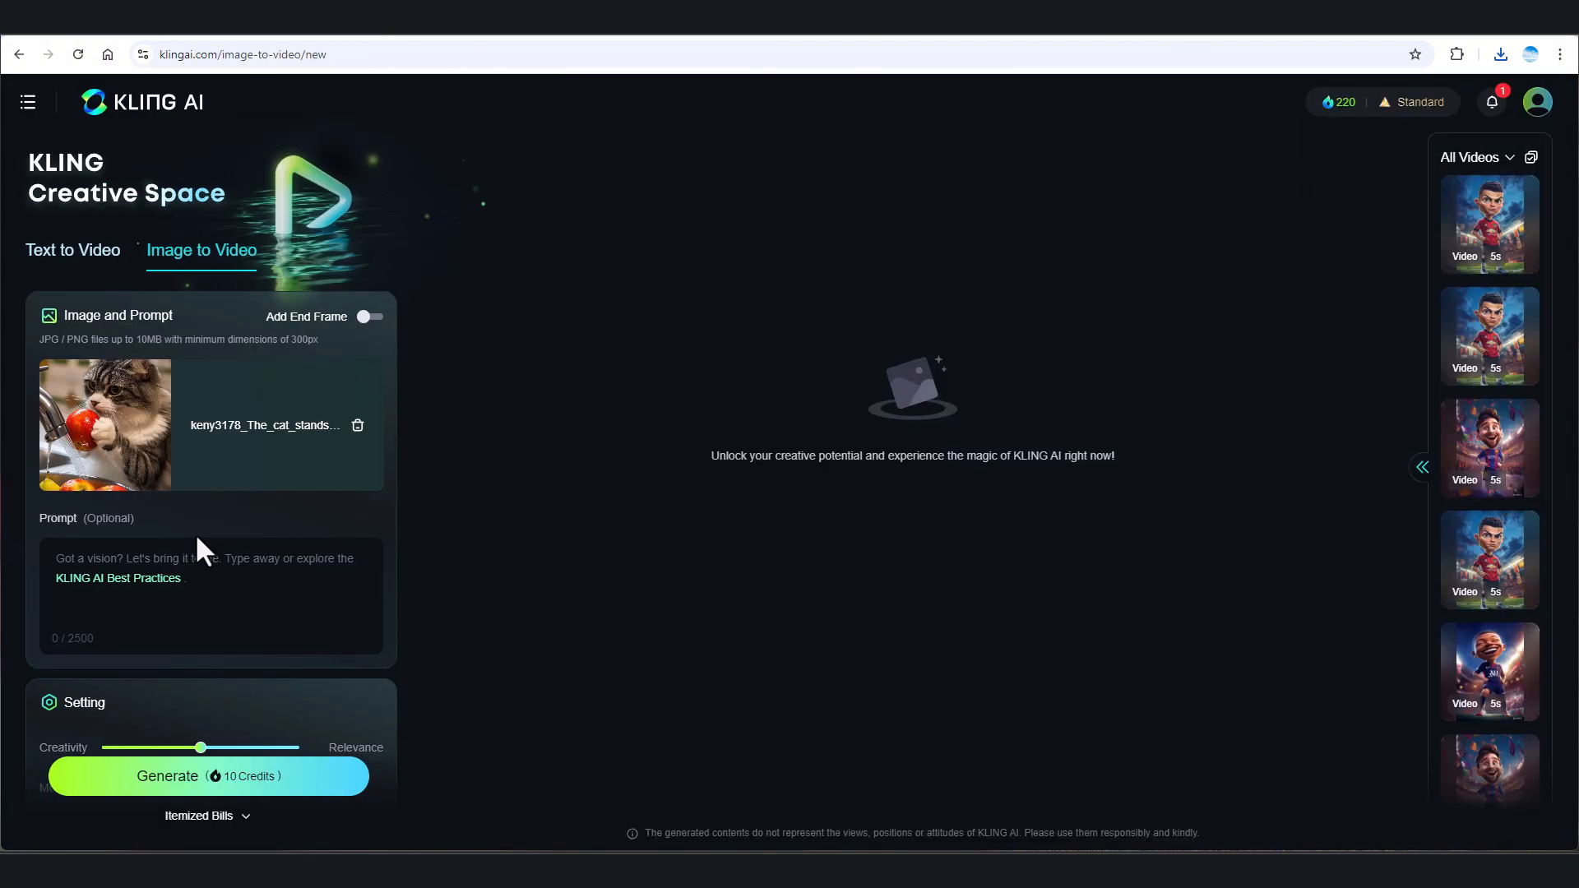
- Enter the video prompt "chú mèo đang rửa trái cây d ưới vòi nước", correcting its first word to "chú"
{"action": "left_click", "coordinate": [200, 568]}
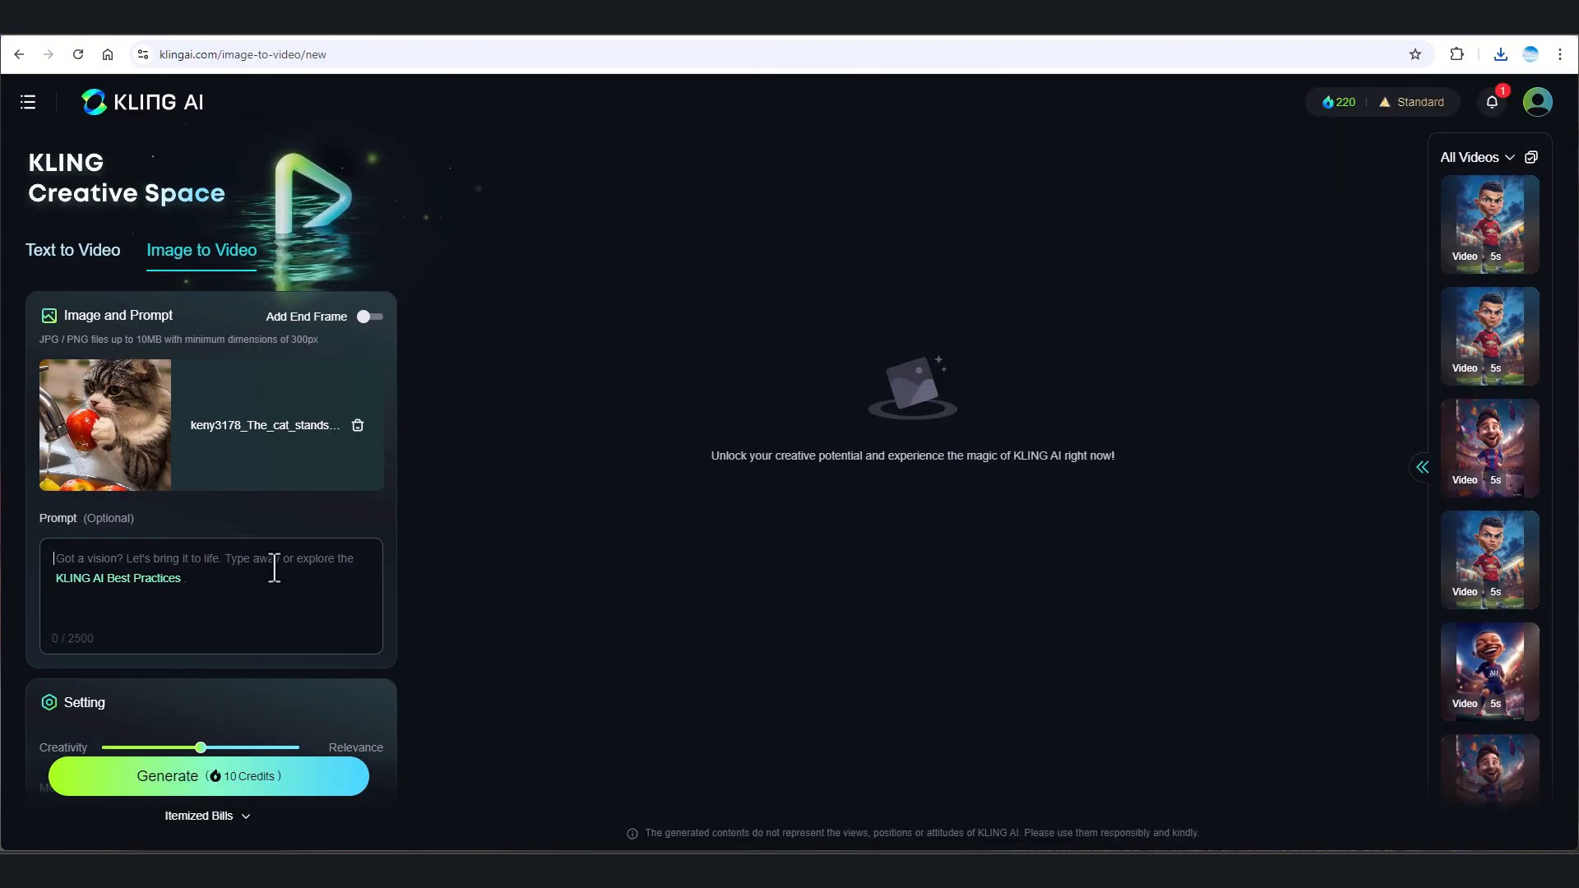
{"action": "type", "text": "ch1u mèo đang rửa trái cây d ưới vòi nước"}
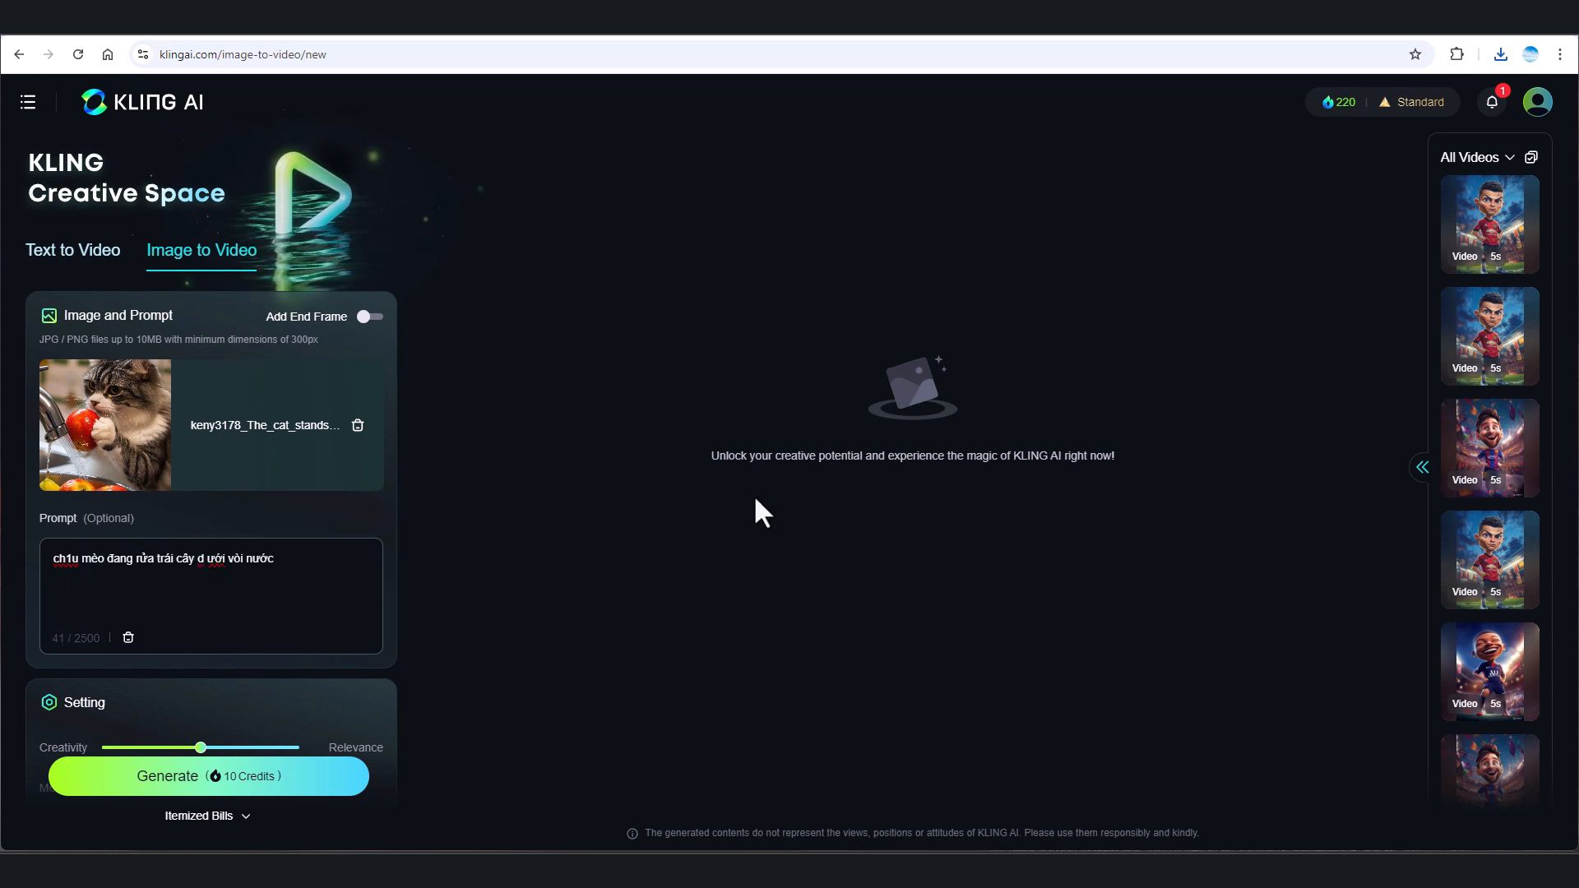
{"action": "double_click", "coordinate": [73, 558]}
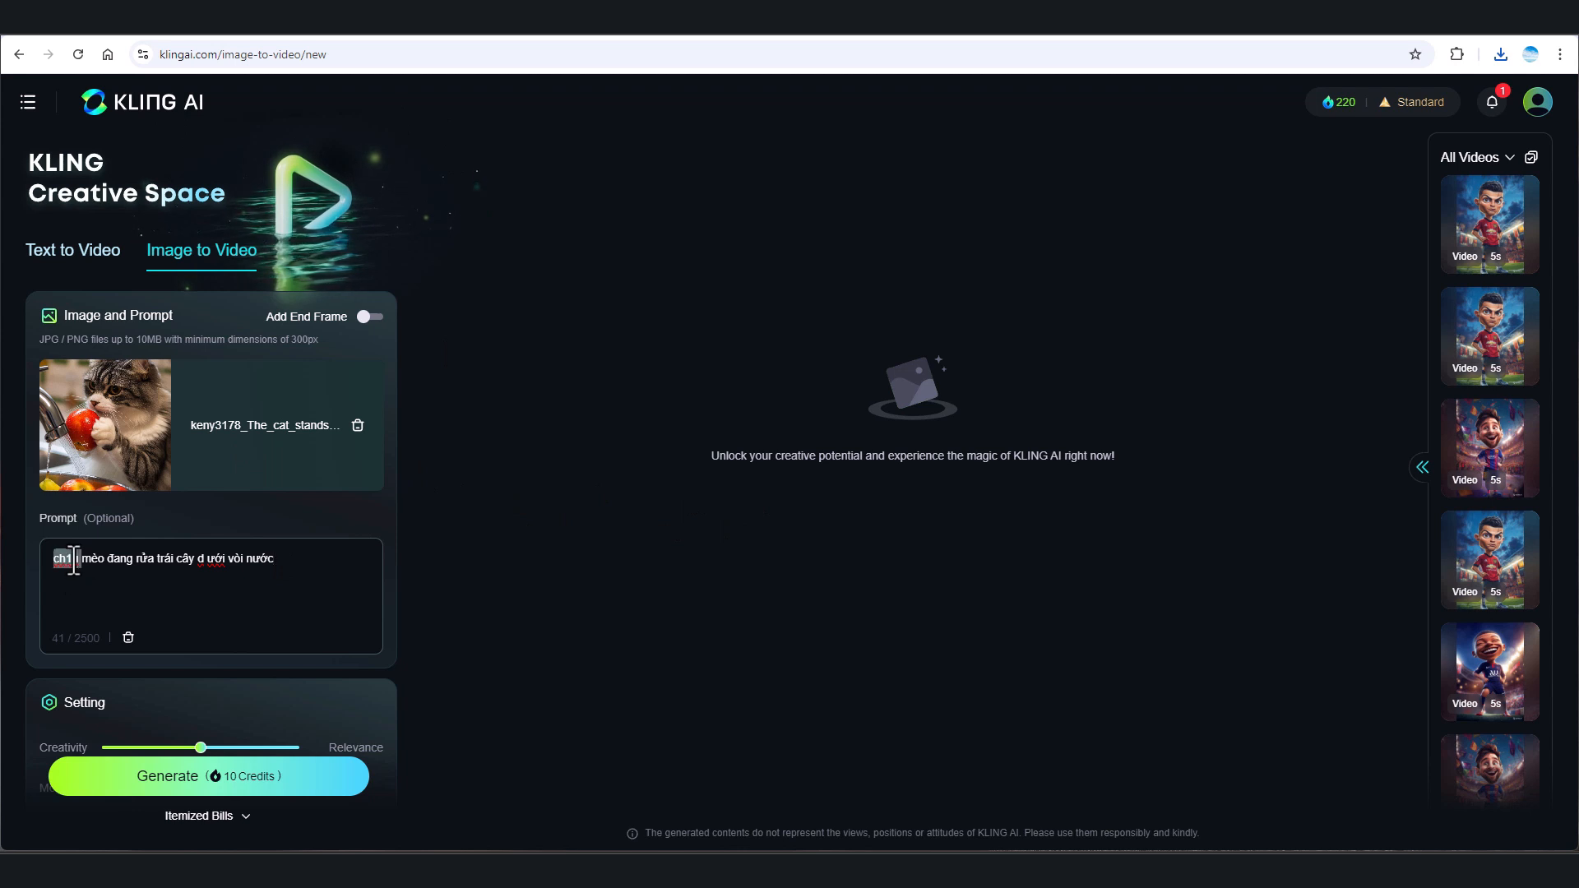
{"action": "type", "text": "chú"}
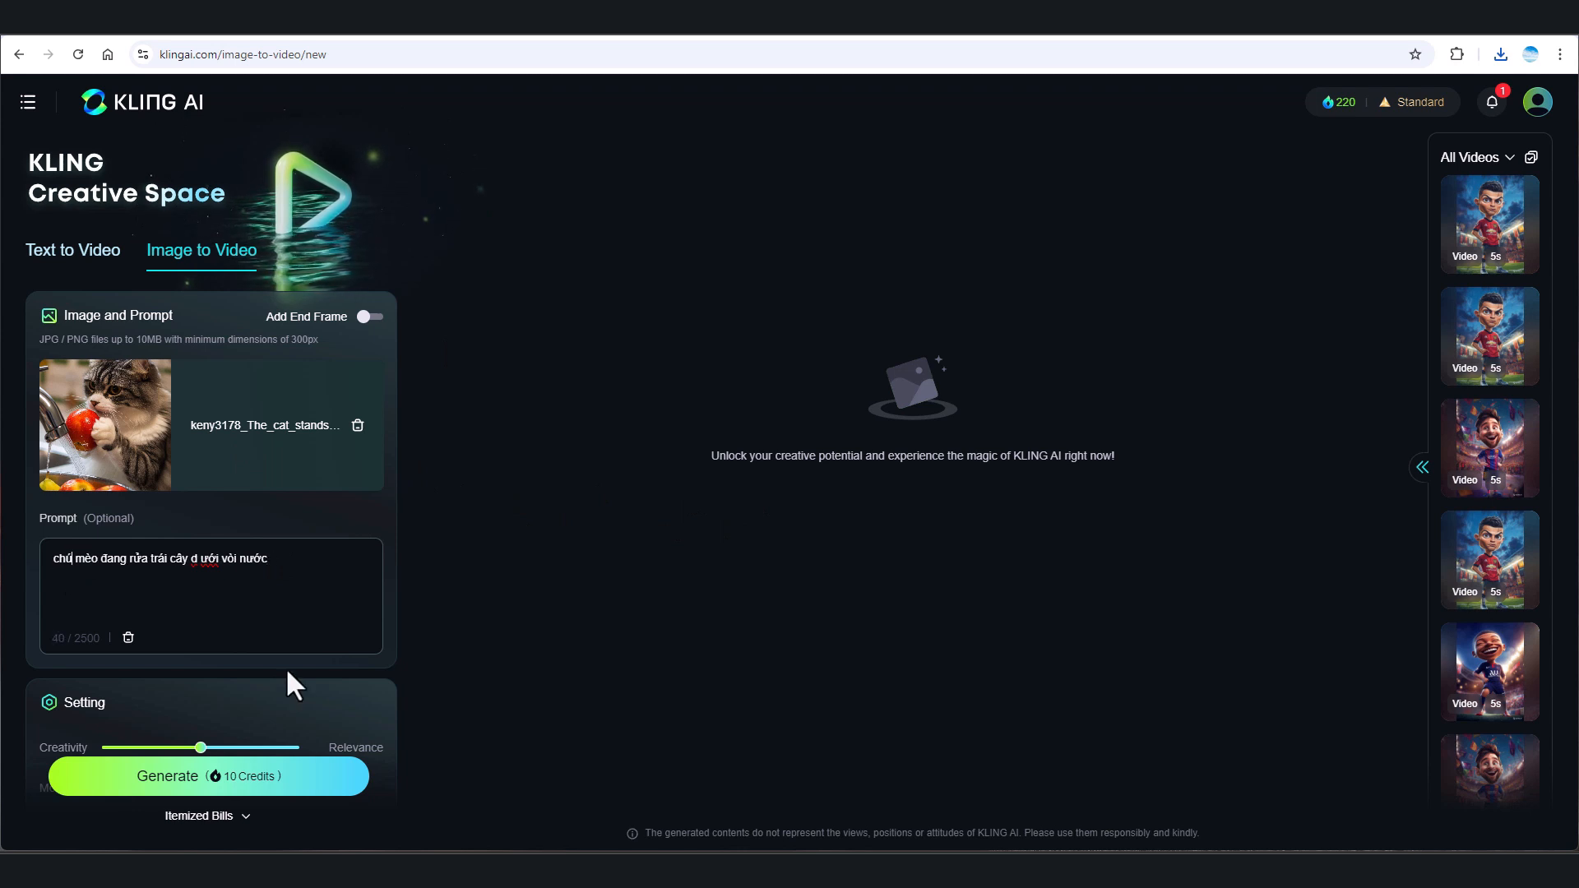
- Correct the prompt to "chú mèo đang rửa trái cây dưới vòi nước" and generate the 5s video in Standard Mode
{"action": "scroll", "coordinate": [345, 641], "scroll_direction": "down", "scroll_amount": 2}
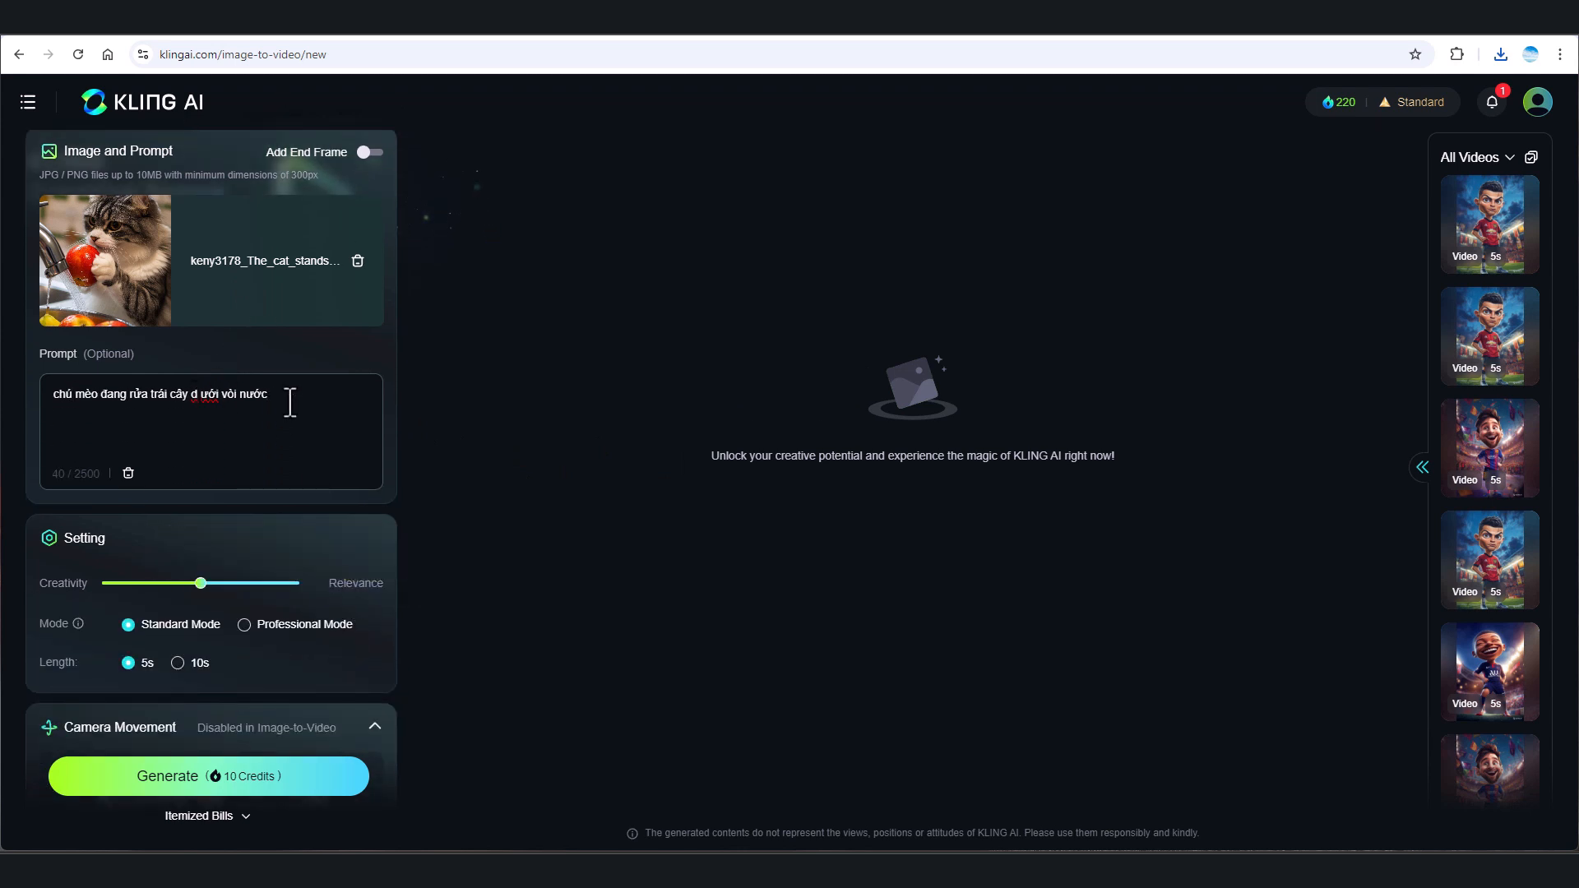
{"action": "key", "text": "BackSpace"}
{"action": "scroll", "coordinate": [278, 429], "scroll_direction": "down", "scroll_amount": 1}
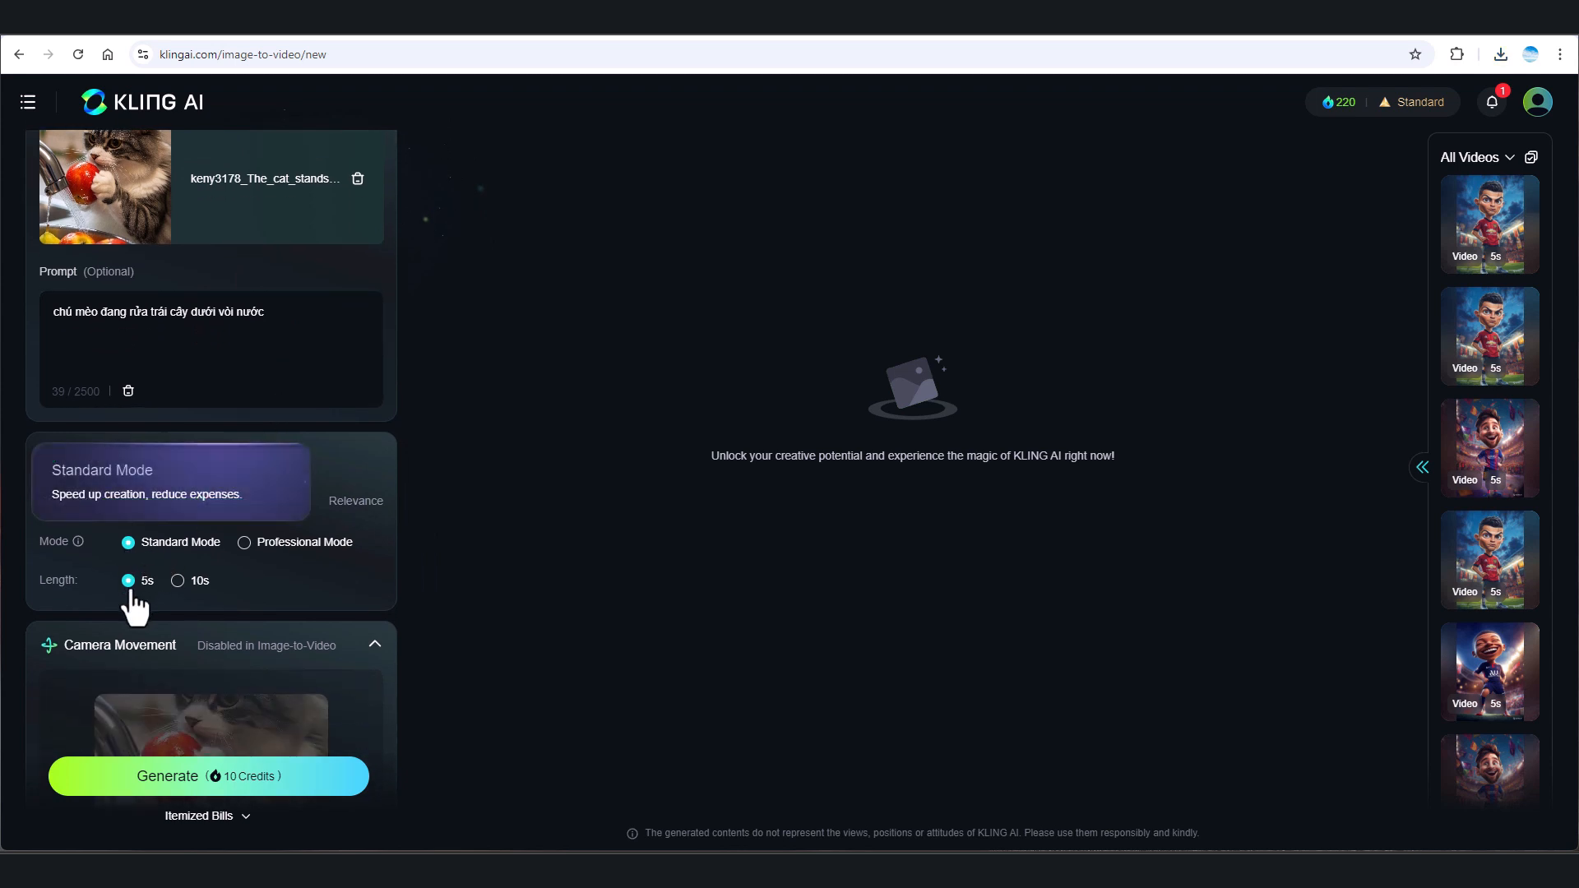
{"action": "scroll", "coordinate": [167, 628], "scroll_direction": "up", "scroll_amount": 3}
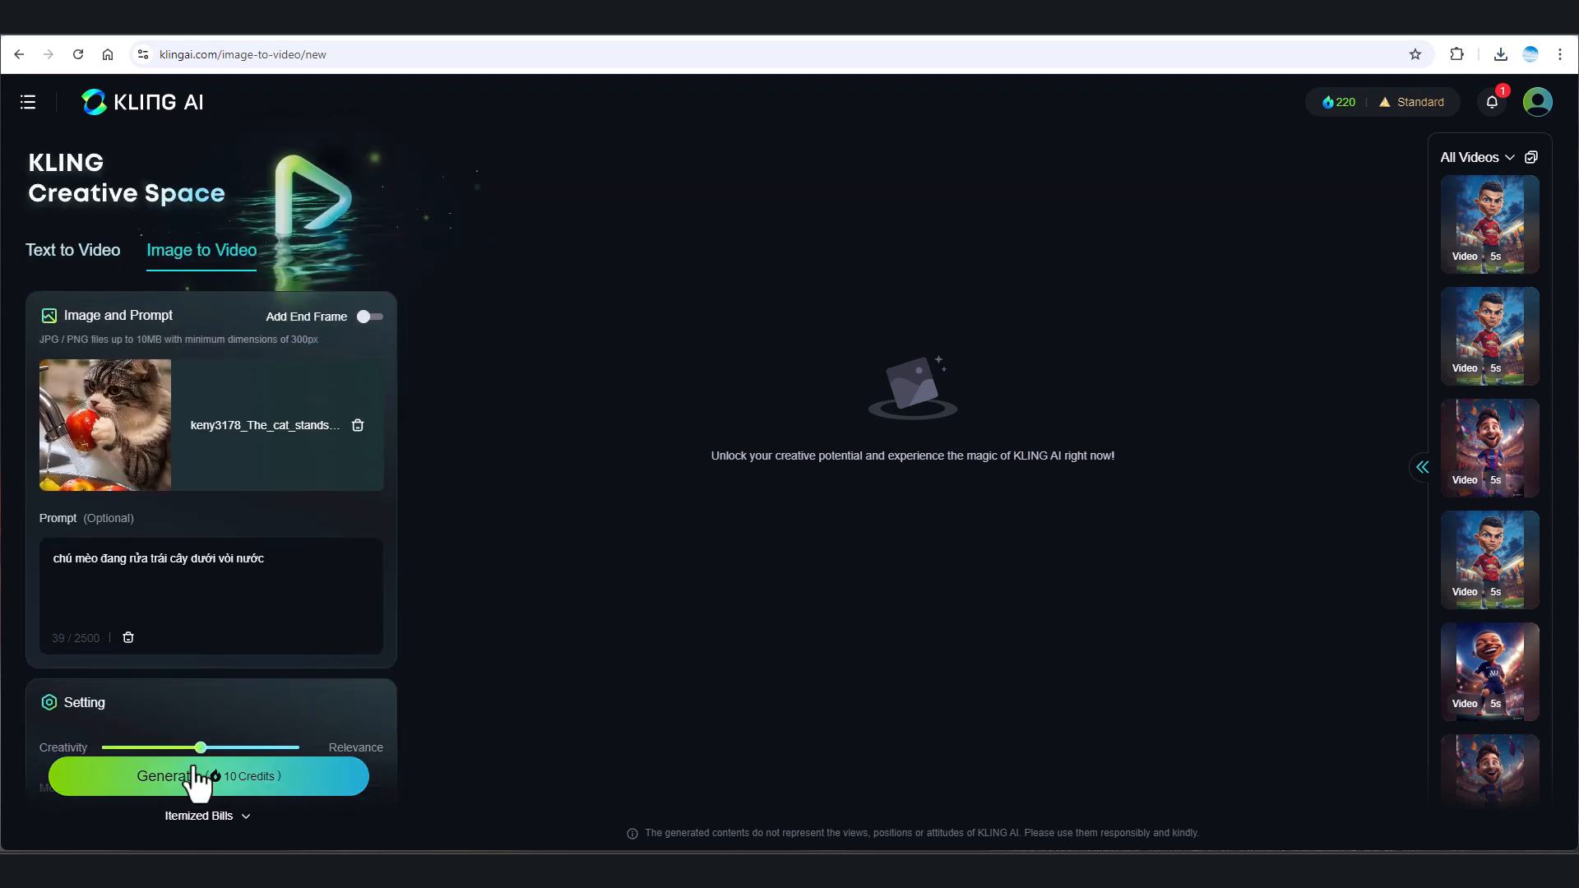
{"action": "left_click", "coordinate": [194, 781]}
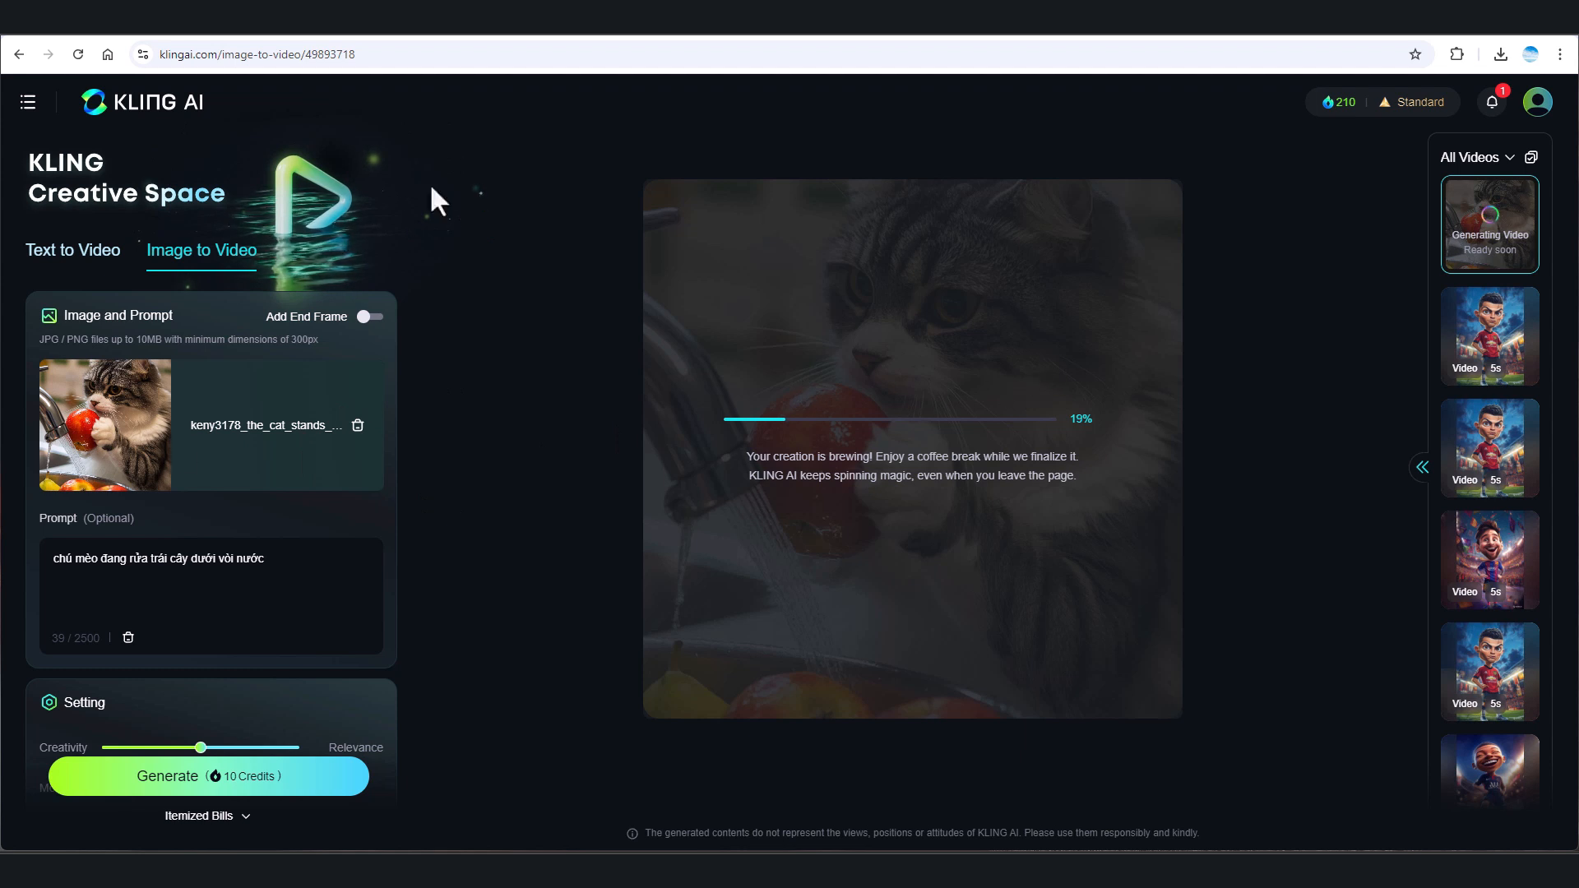
- Replace the source image with the stir-frying cat, set the prompt to "chú mèo xào thức ăn trên chảo", and generate the video
{"action": "left_click", "coordinate": [358, 426]}
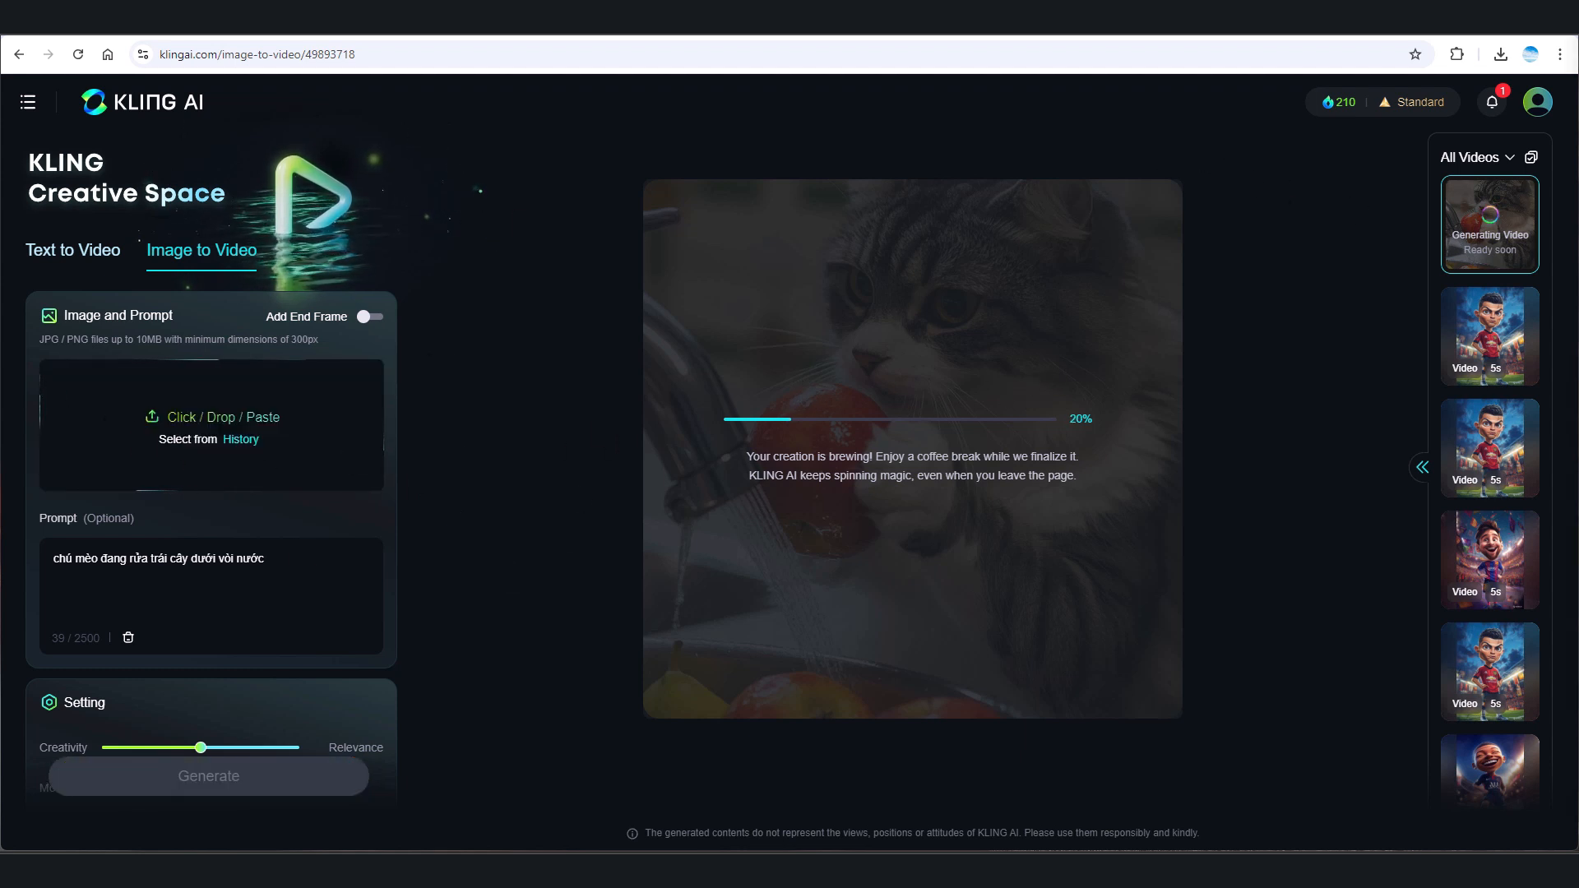
{"action": "left_click_drag", "start_coordinate": [244, 422], "coordinate": [239, 424]}
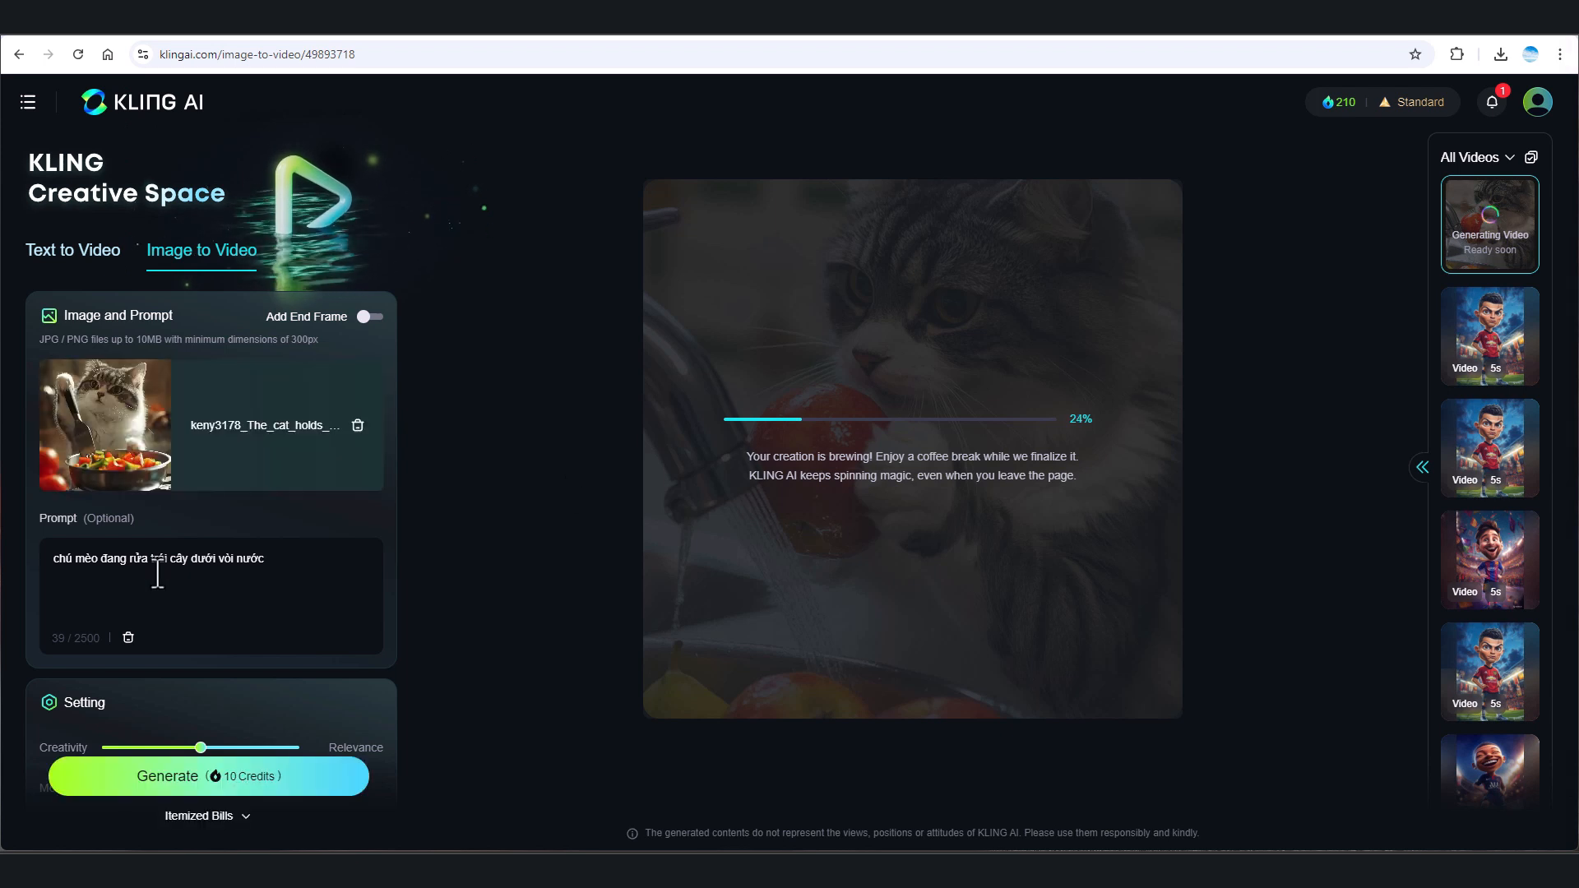
{"action": "left_click_drag", "start_coordinate": [100, 559], "coordinate": [296, 563]}
{"action": "type", "text": "xèo"}
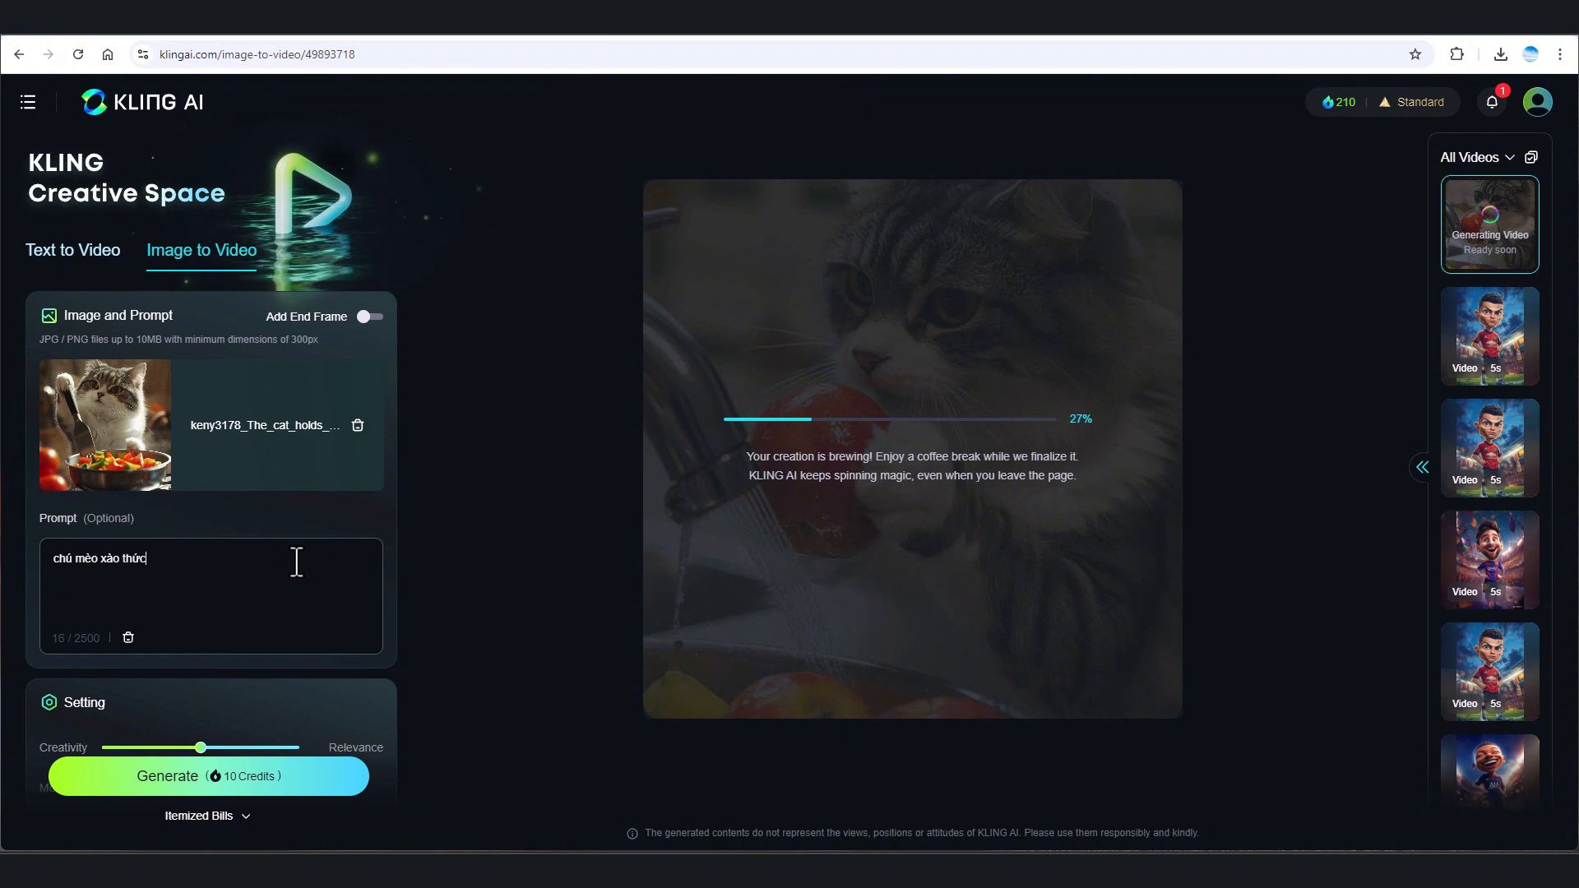
{"action": "type", "text": " thức ăn trên chảo"}
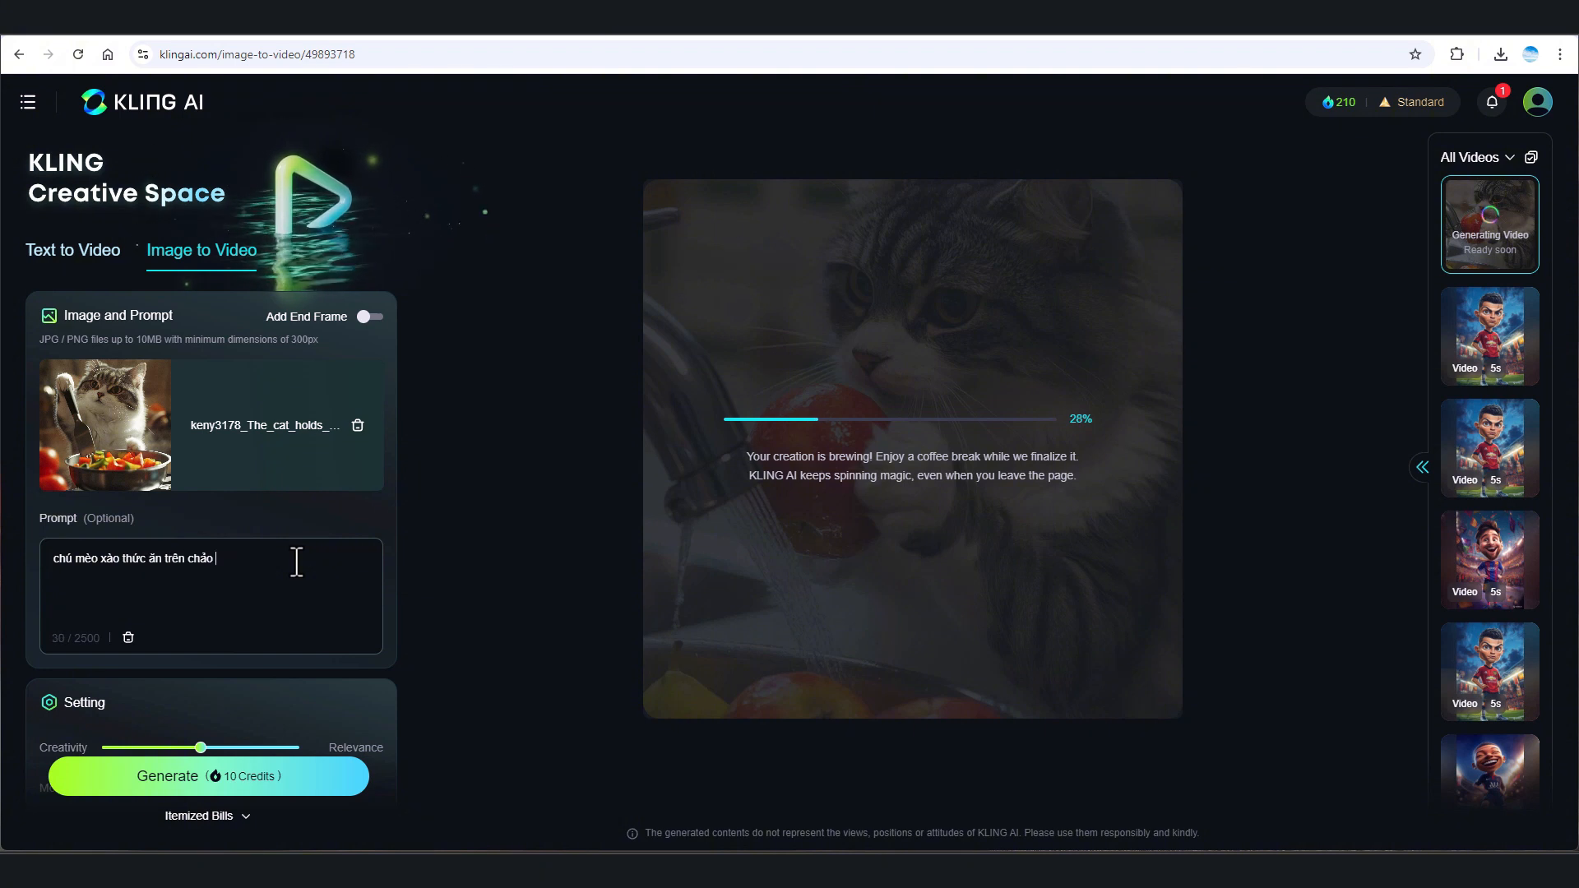
{"action": "left_click", "coordinate": [221, 785]}
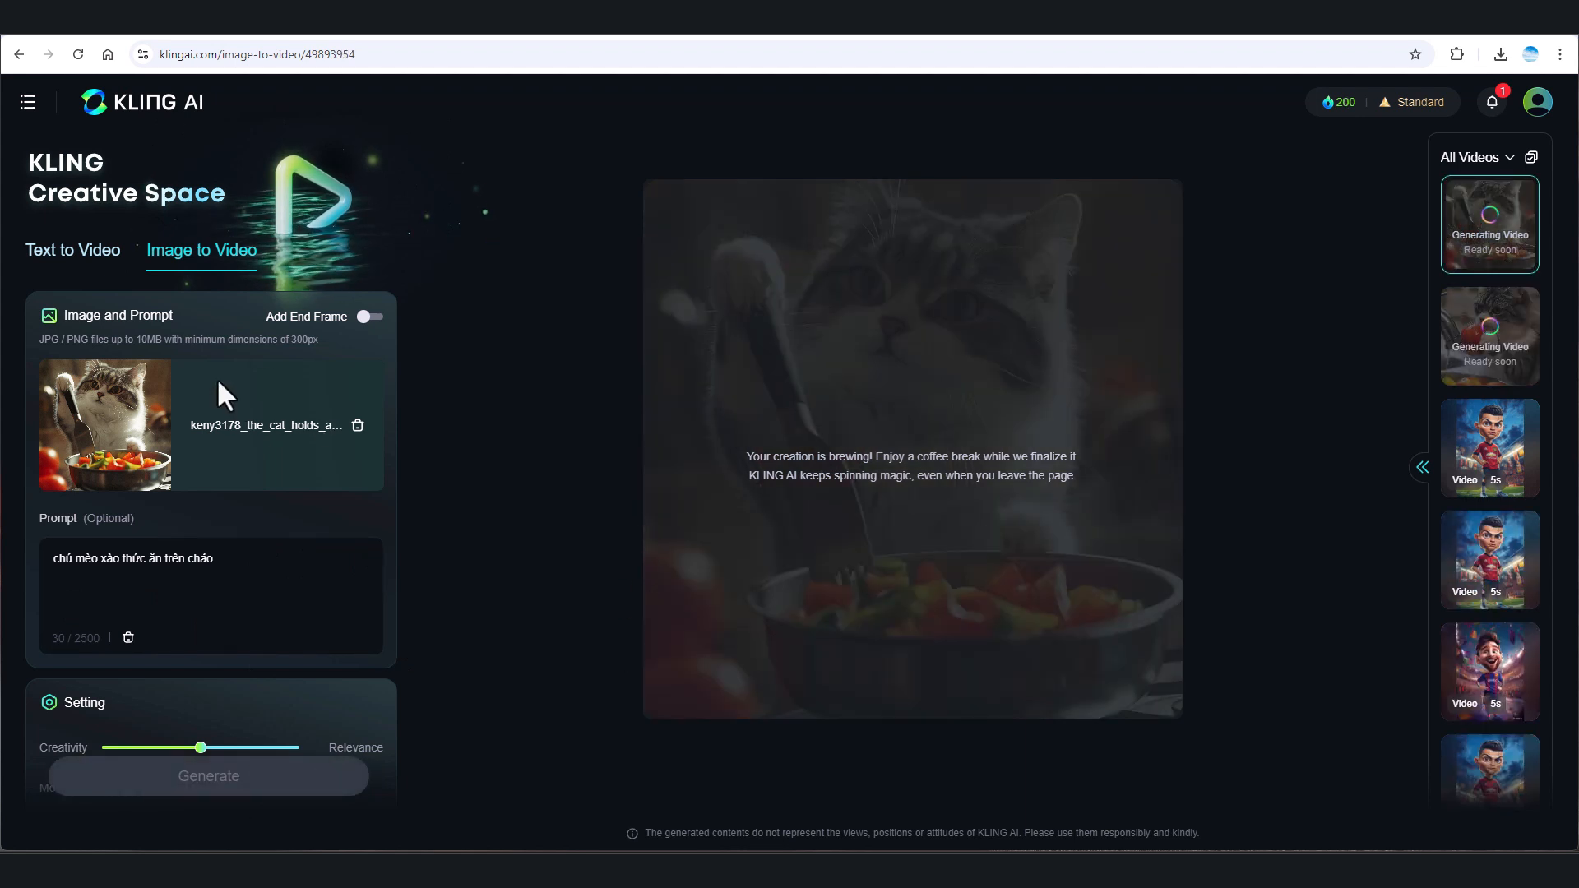
- Replace the source image with the fish-frying cat, set the prompt to "chú mèo chiên cá trên chảo dầu nóng", and generate the video
{"action": "left_click", "coordinate": [358, 426]}
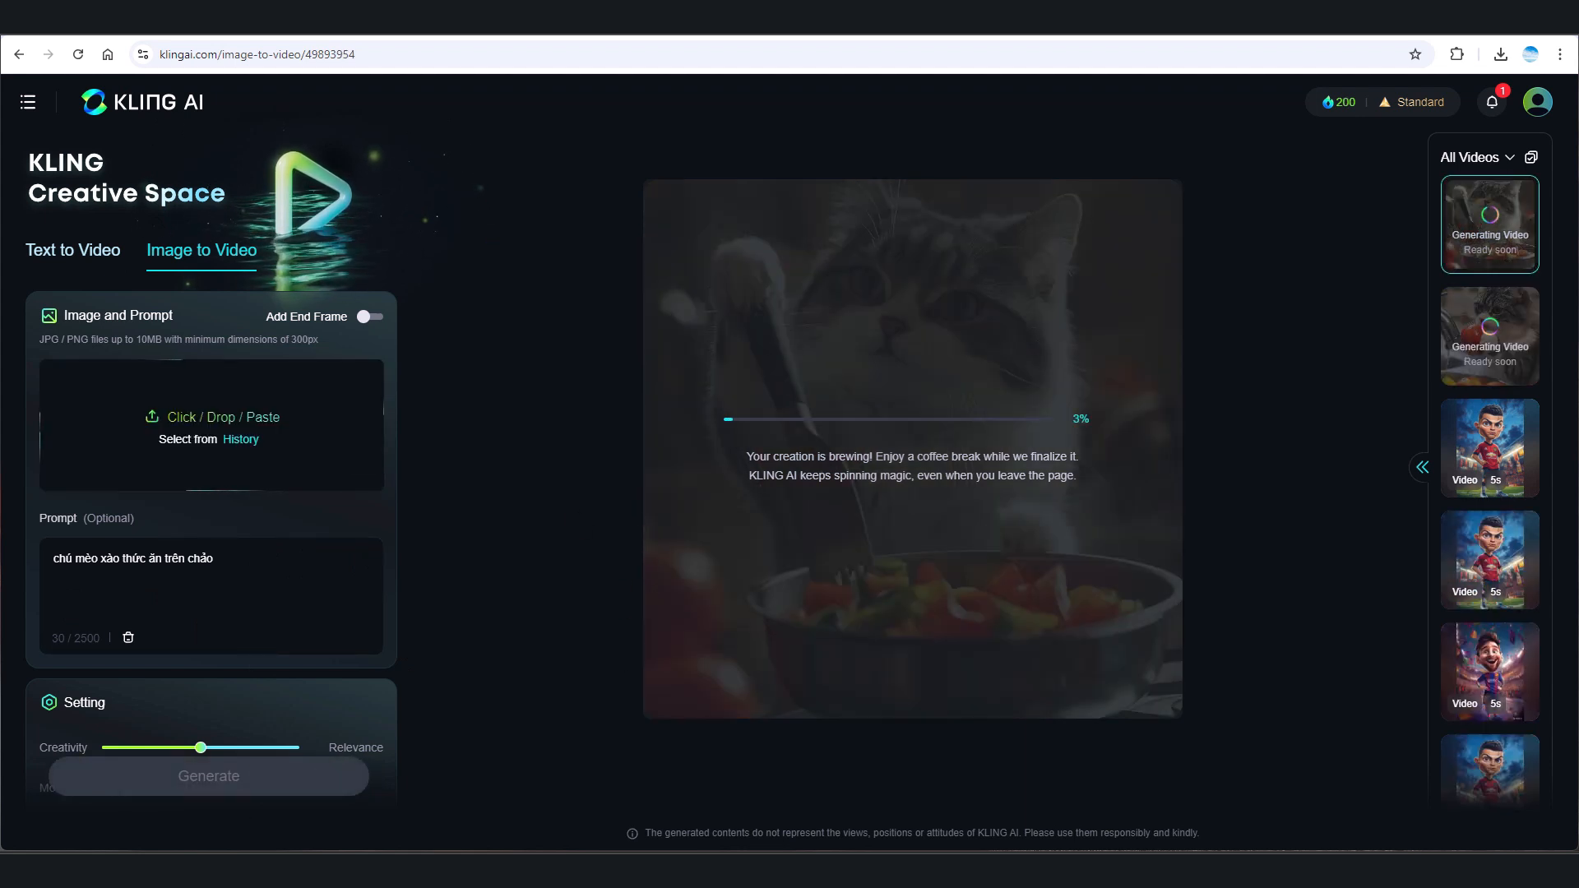
{"action": "key", "text": "ctrl+v"}
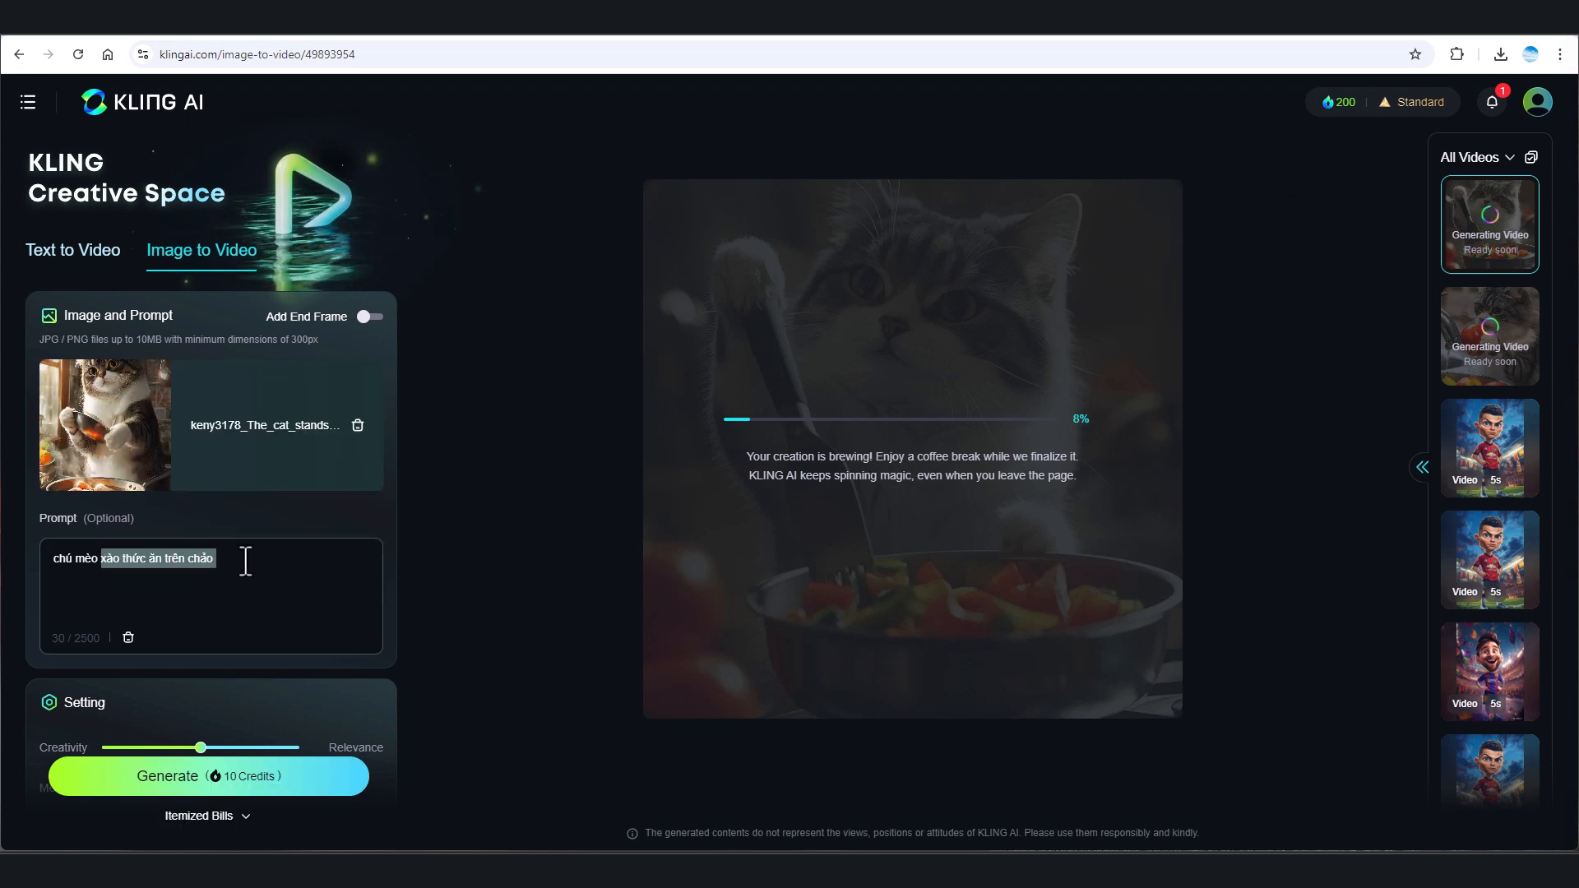
{"action": "type", "text": "chiên cá trên chảo dầu nóng"}
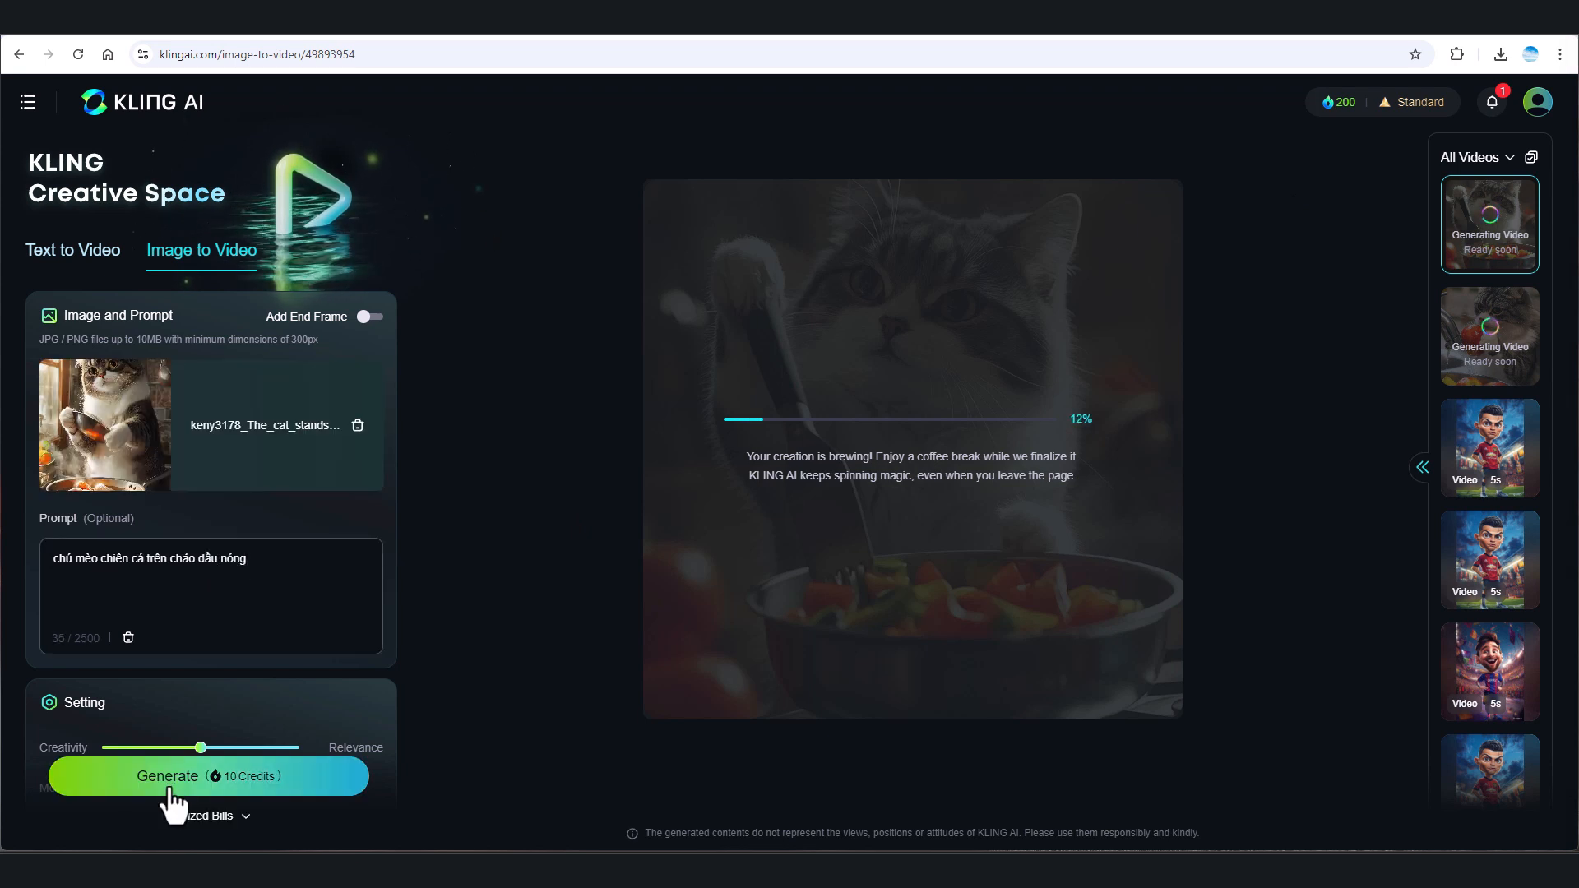
{"action": "left_click", "coordinate": [78, 781]}
- Generate the apron-wearing cat video with prompt "chú mèo cắt rau củ quả" and the eating cat video with "chú mèo ăn thức ăn ngon lành và hạnh phúc"
{"action": "triple_click", "coordinate": [268, 558]}
{"action": "key", "text": "BackSpace"}
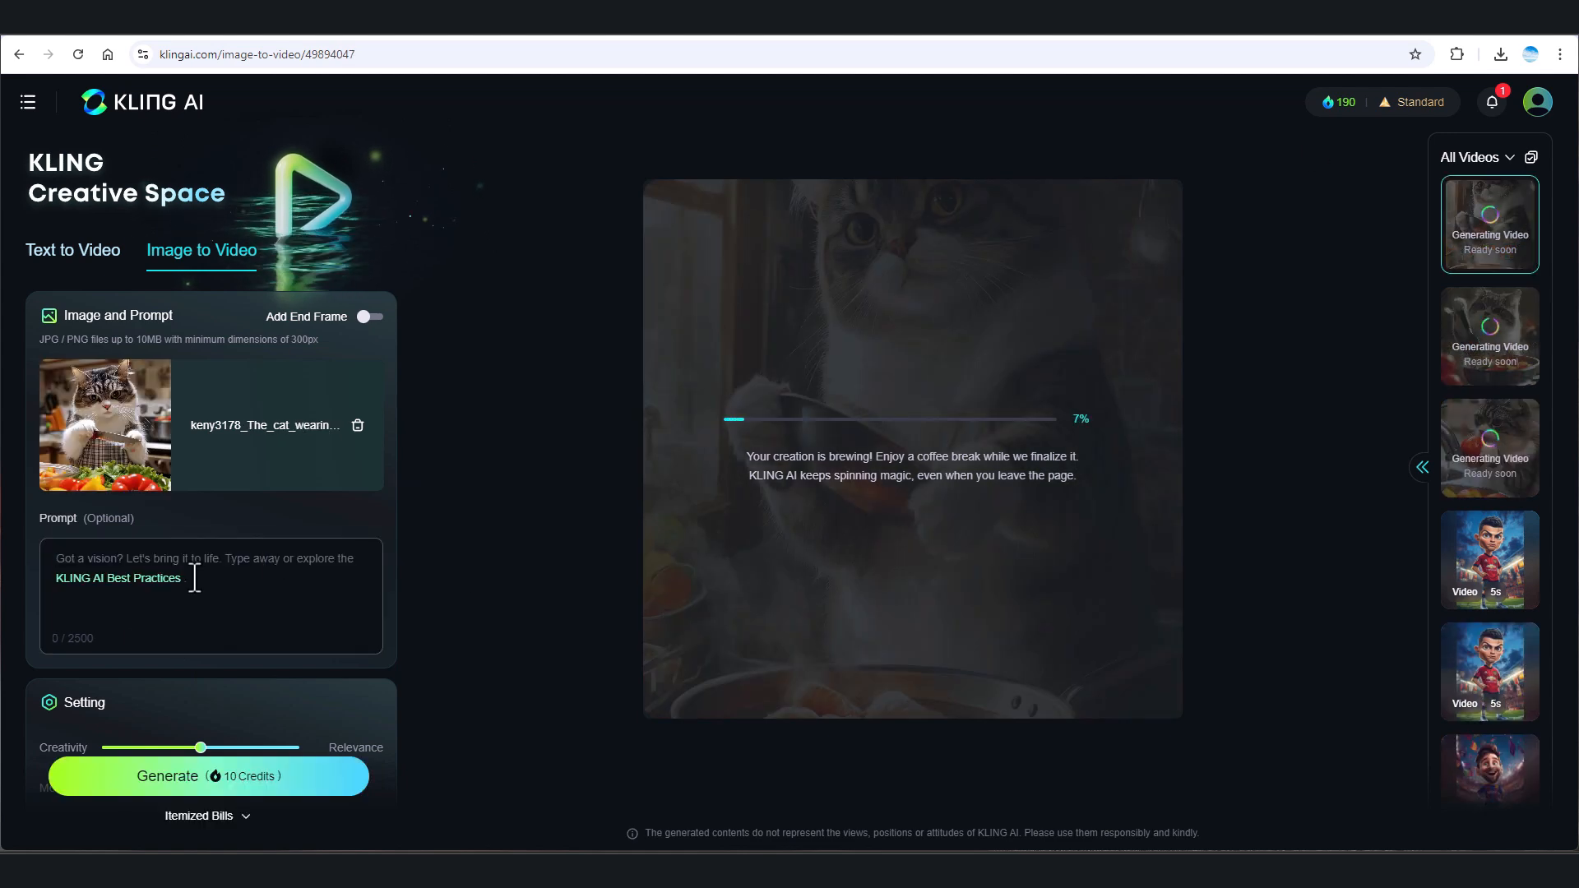
{"action": "type", "text": "chú mèo ăn thức ăn ngon lành và hạnh phúc"}
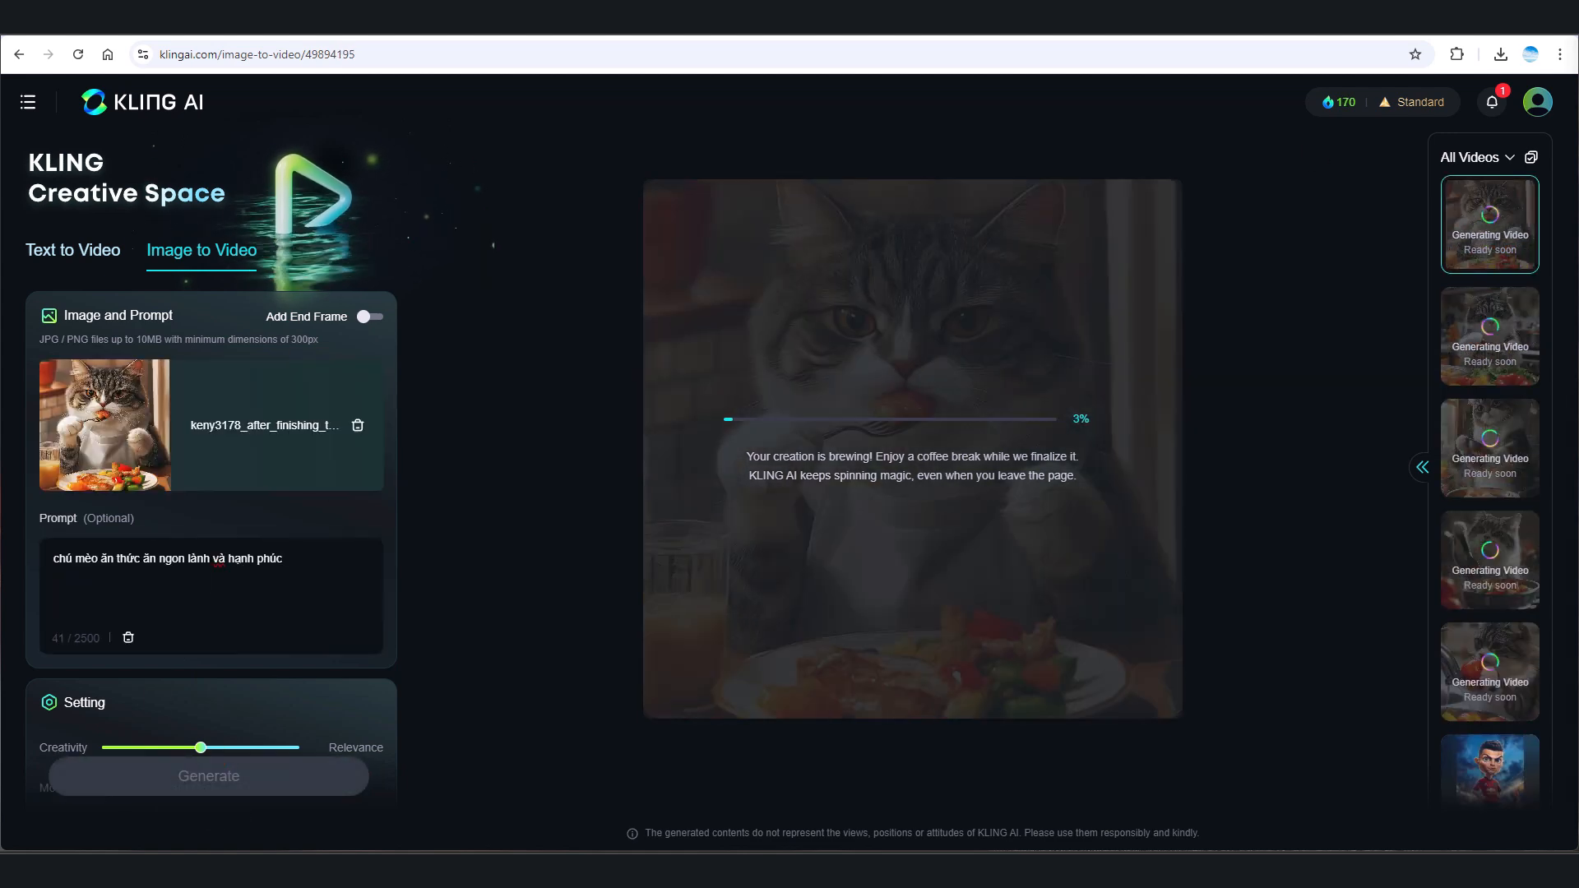
{"action": "triple_click", "coordinate": [265, 578]}
{"action": "key", "text": "BackSpace"}
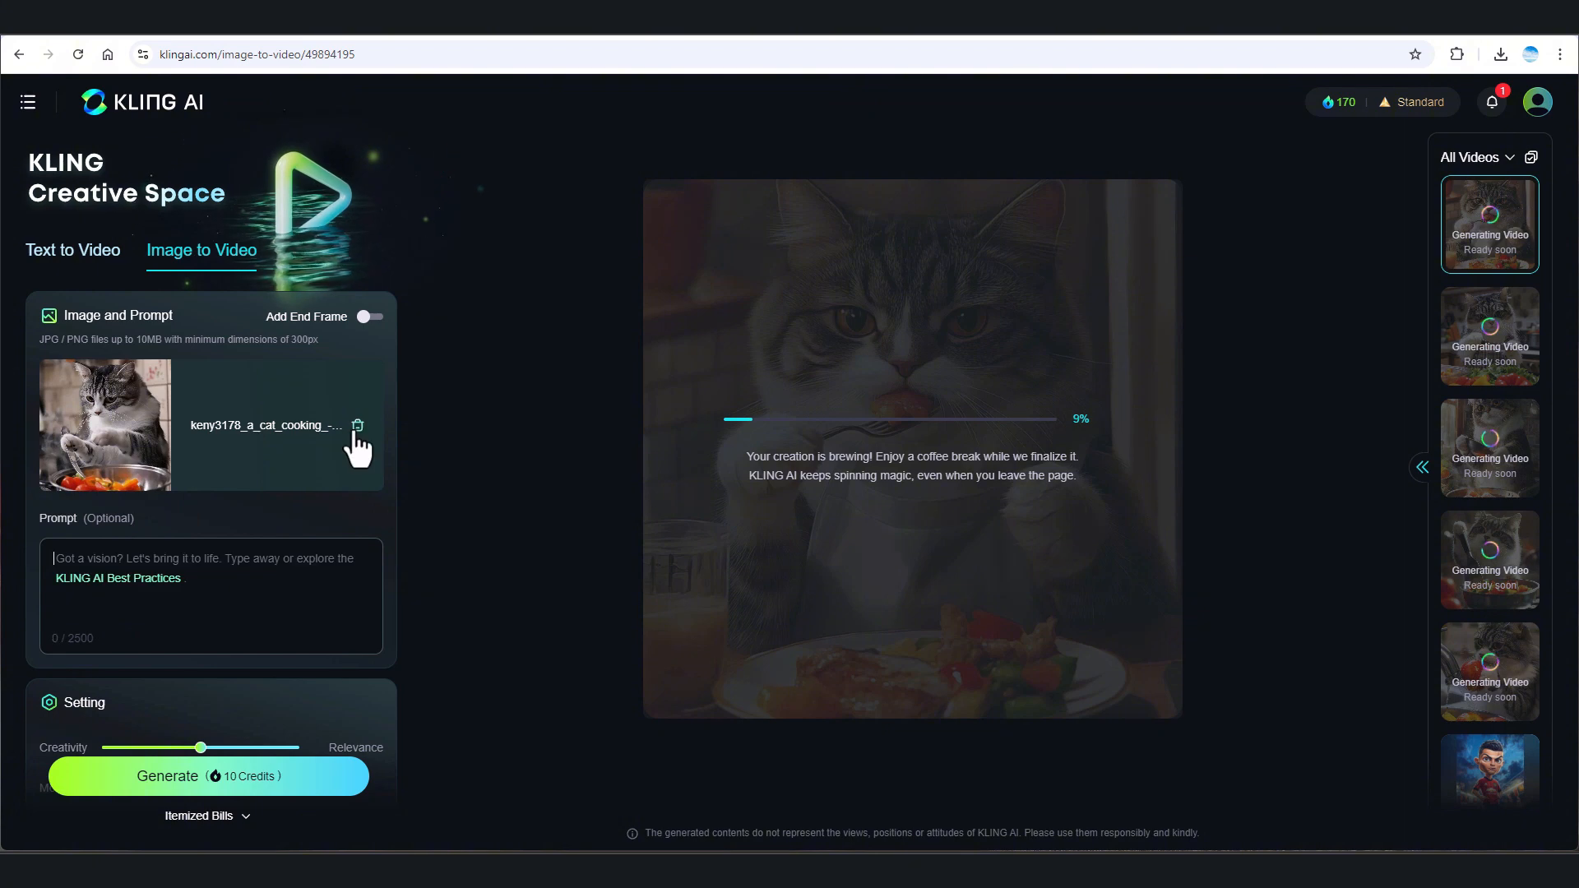
{"action": "left_click", "coordinate": [358, 426]}
- Check the generation progress and prompts of the five queued cat videos one after another
{"action": "left_click", "coordinate": [1505, 670]}
{"action": "left_click", "coordinate": [1481, 553]}
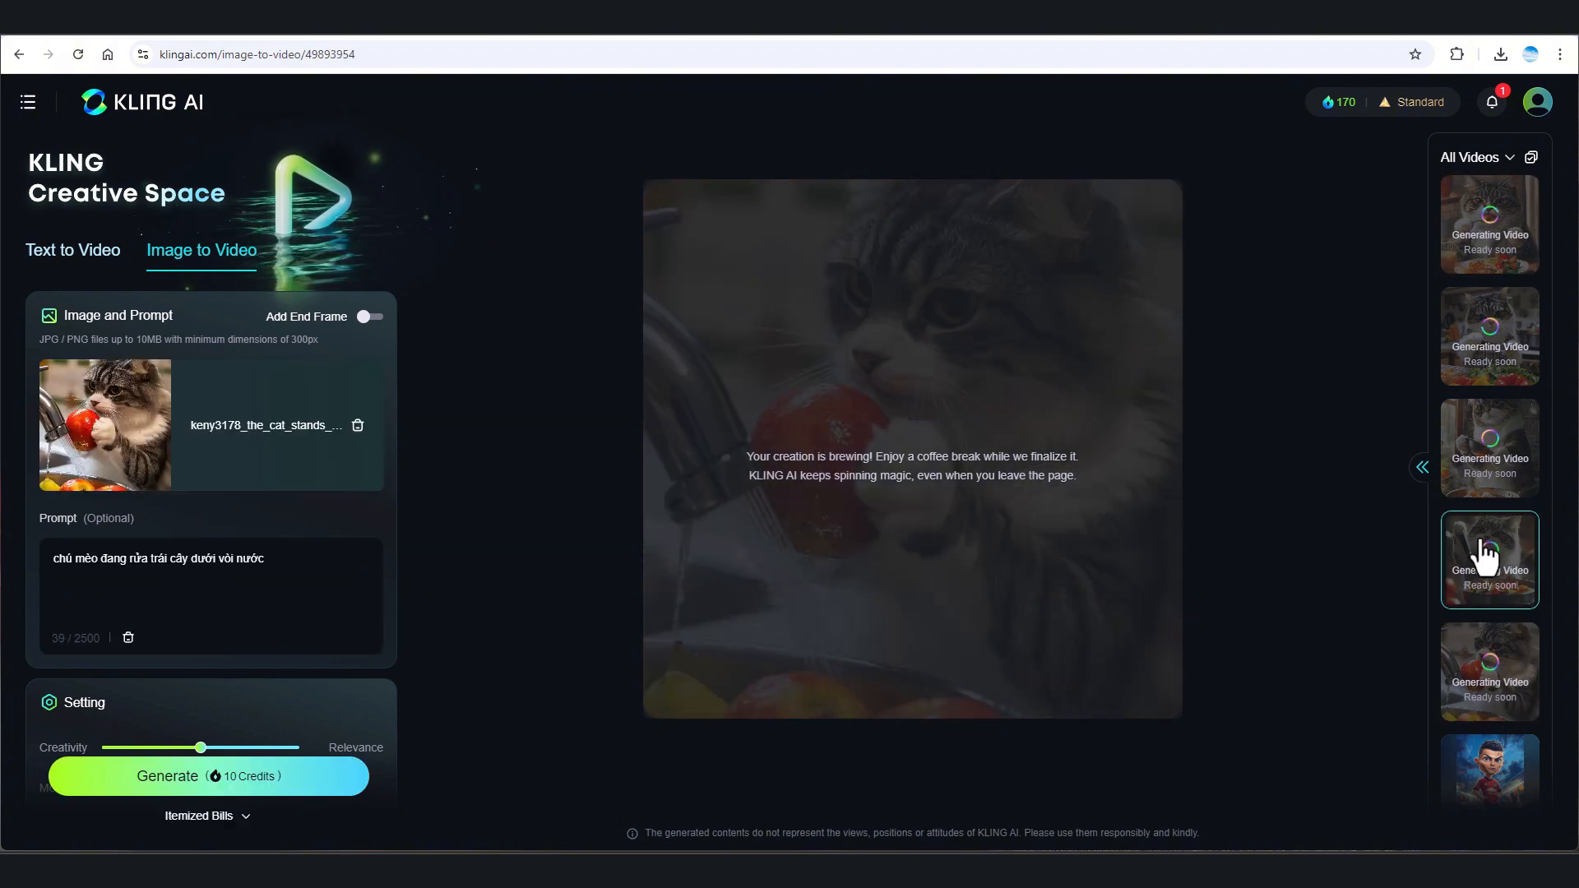
{"action": "left_click", "coordinate": [1490, 448]}
{"action": "left_click", "coordinate": [1493, 329]}
{"action": "left_click", "coordinate": [1485, 247]}
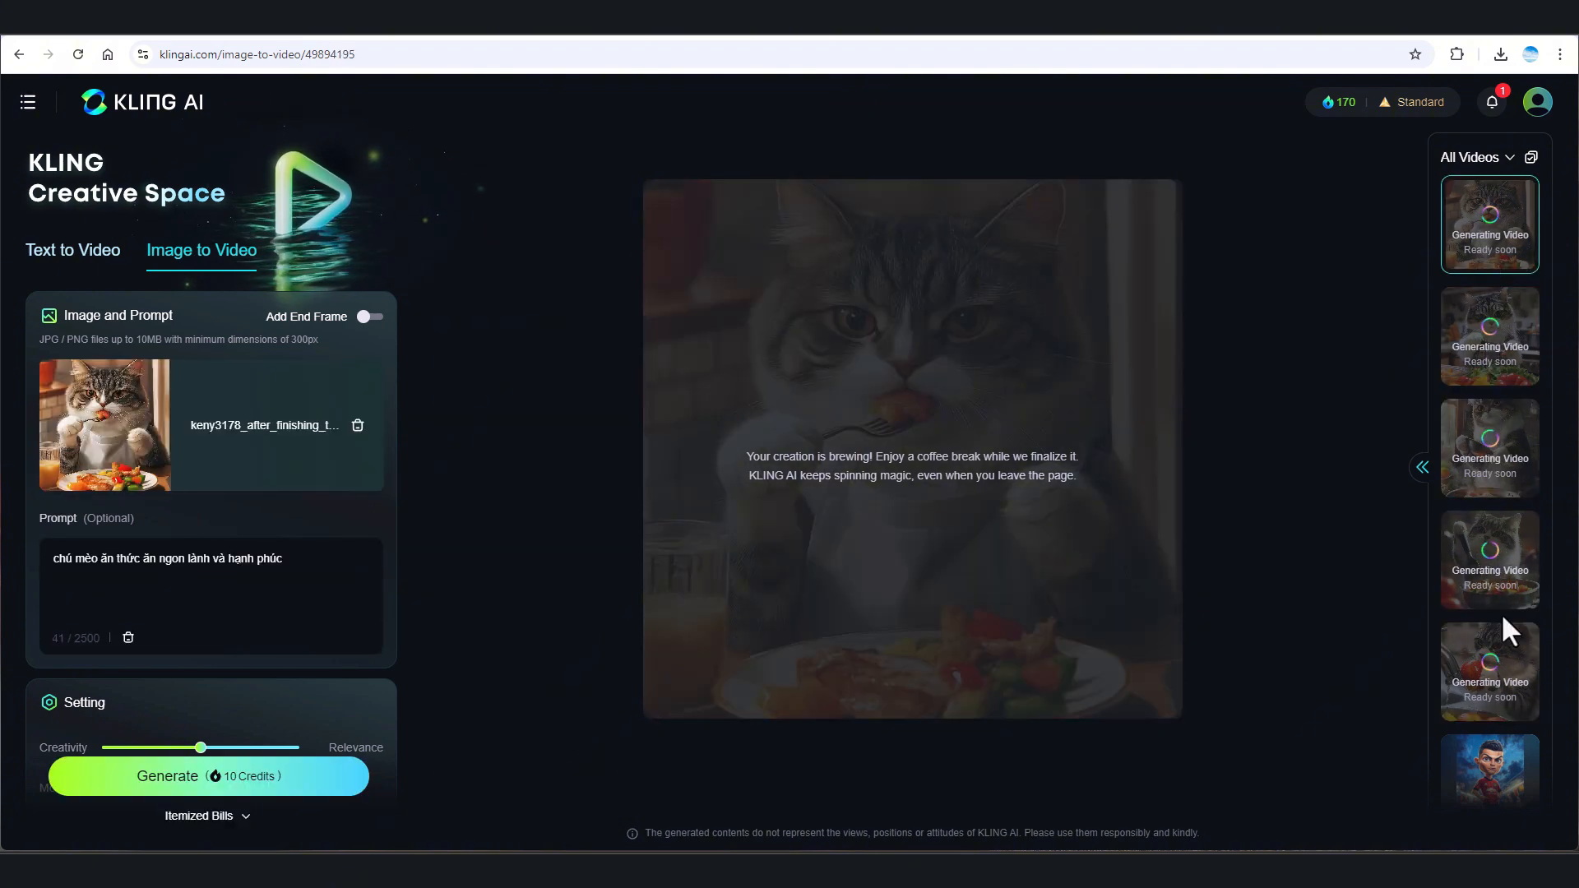
{"action": "left_click", "coordinate": [1492, 662]}
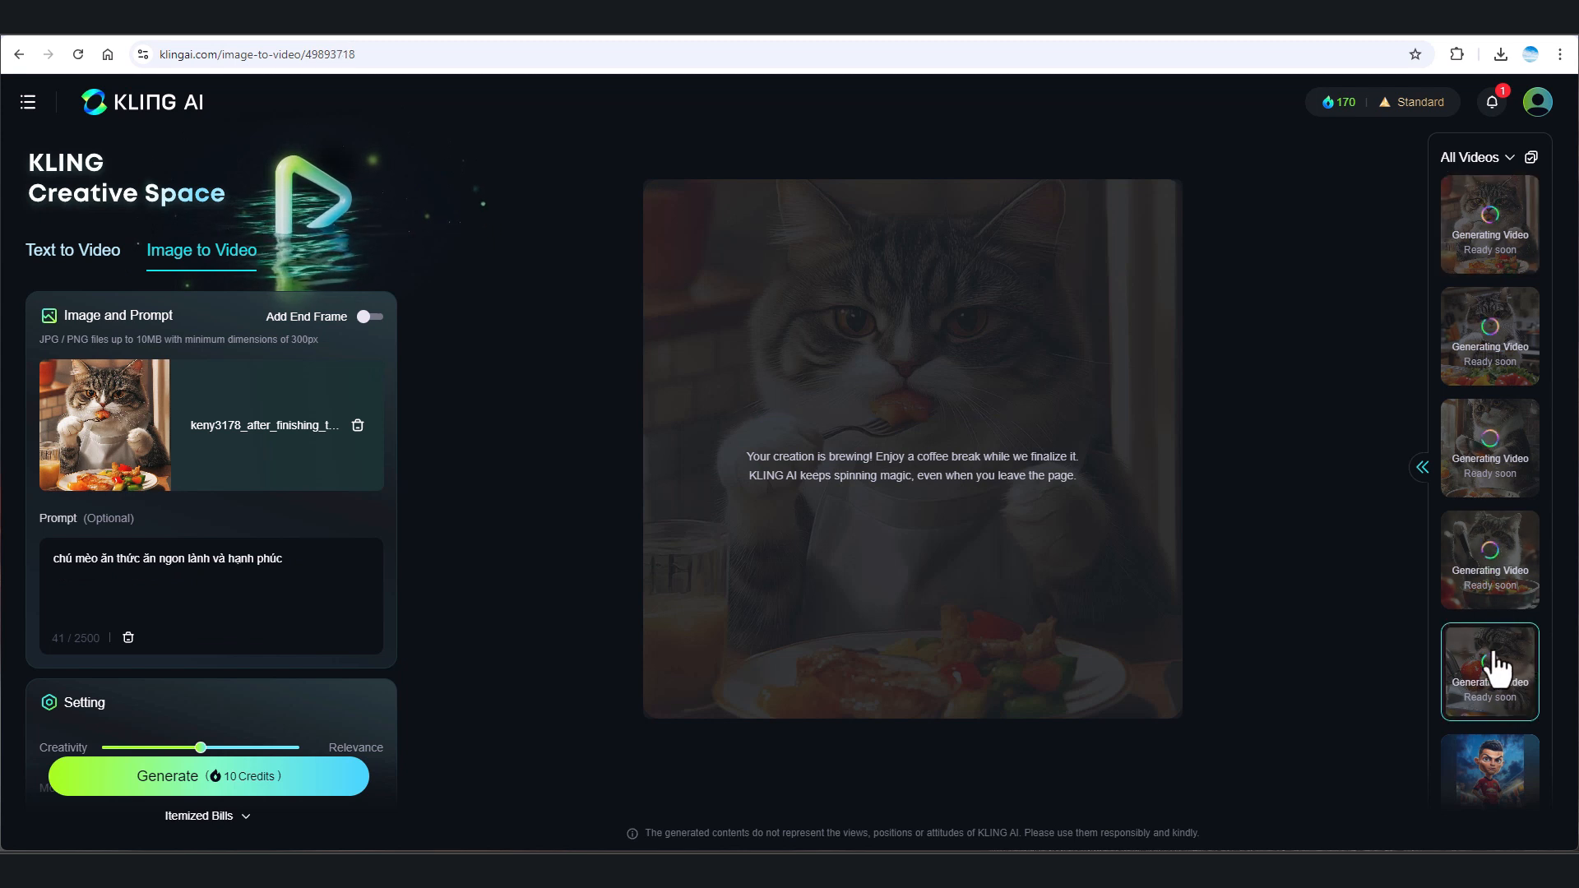
{"action": "left_click", "coordinate": [1492, 569]}
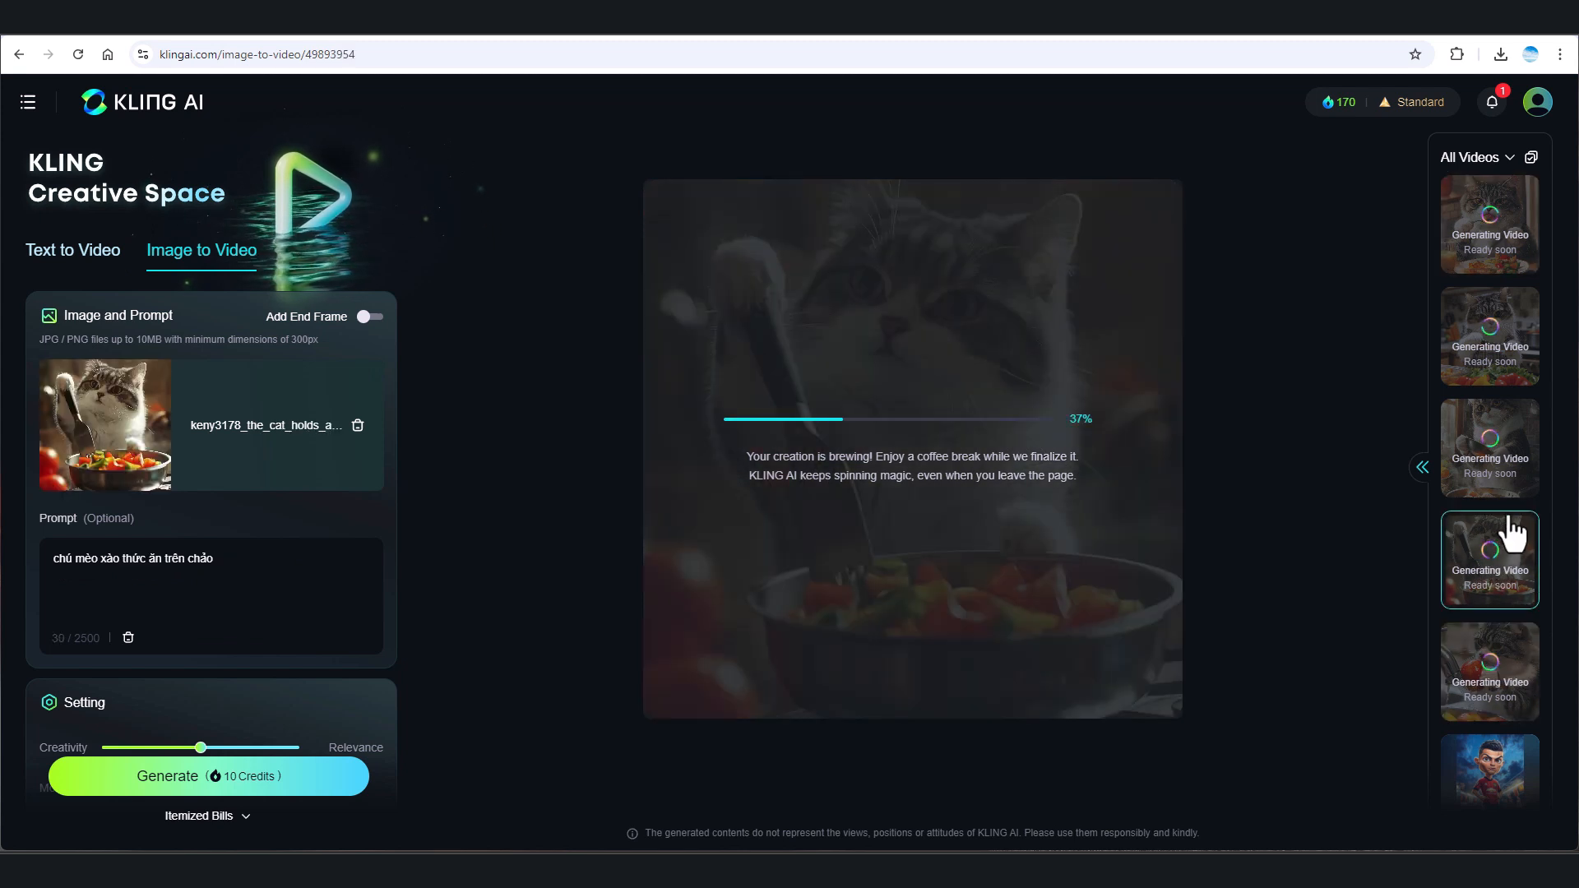
{"action": "left_click", "coordinate": [1512, 459]}
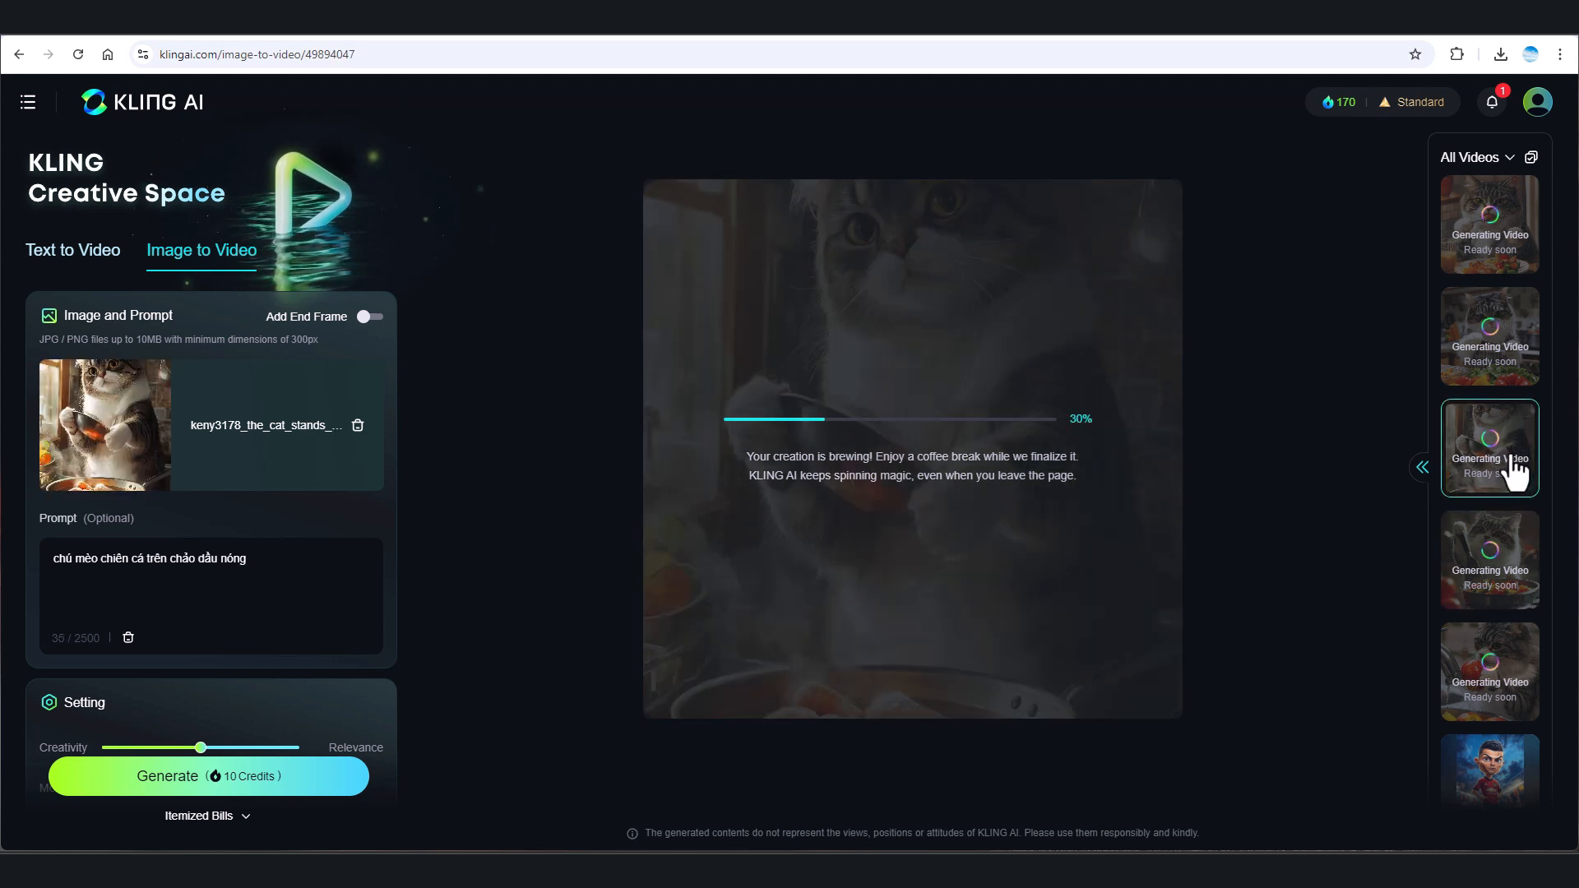
{"action": "left_click", "coordinate": [1507, 360]}
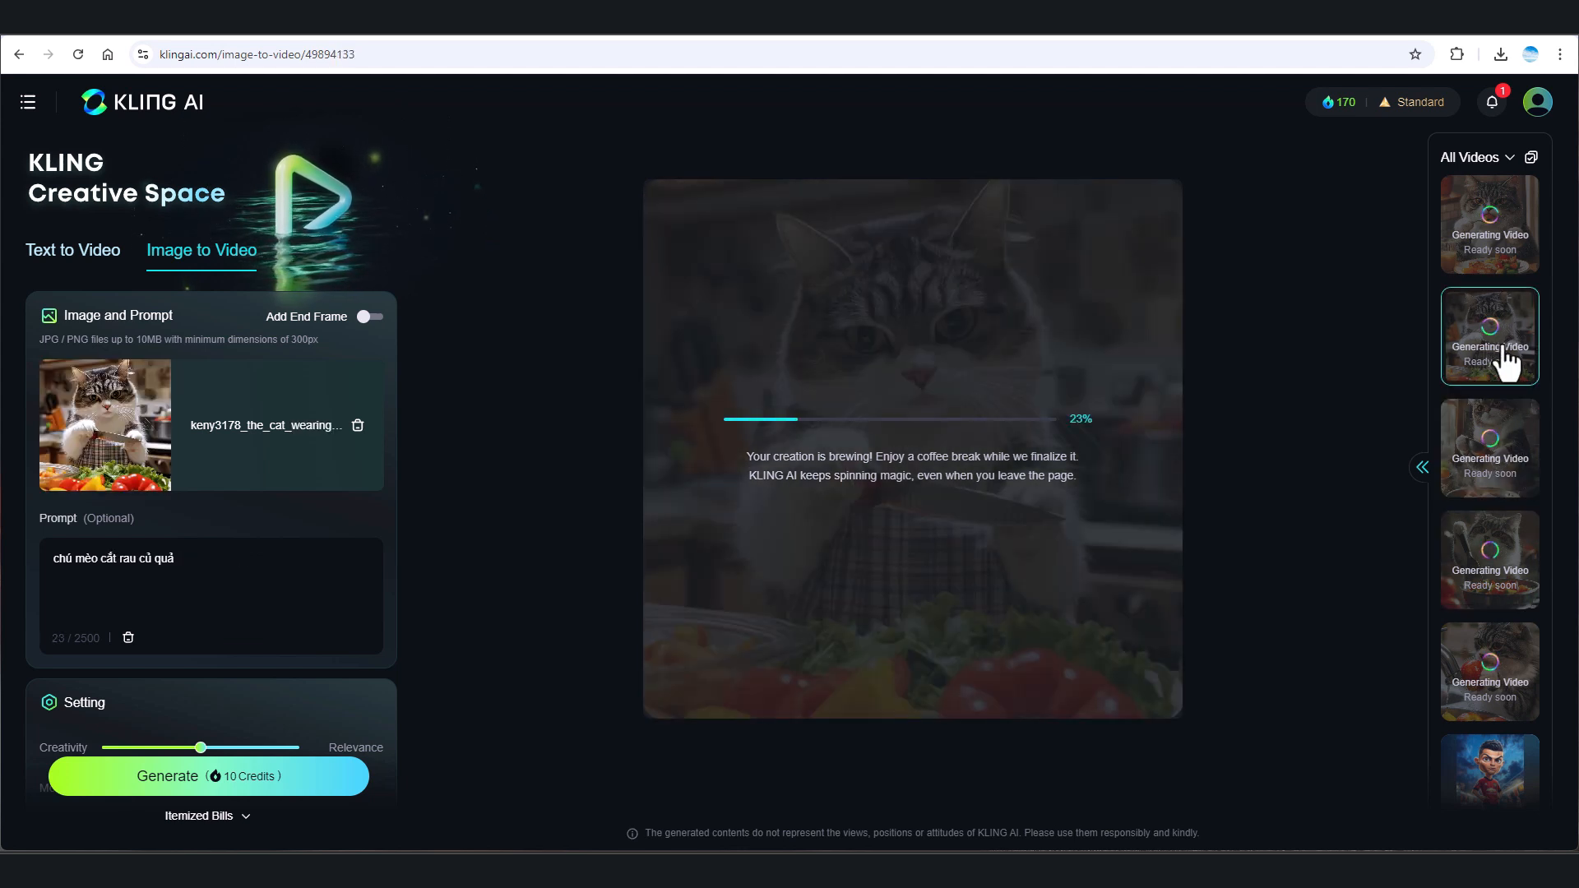
{"action": "left_click", "coordinate": [1507, 239]}
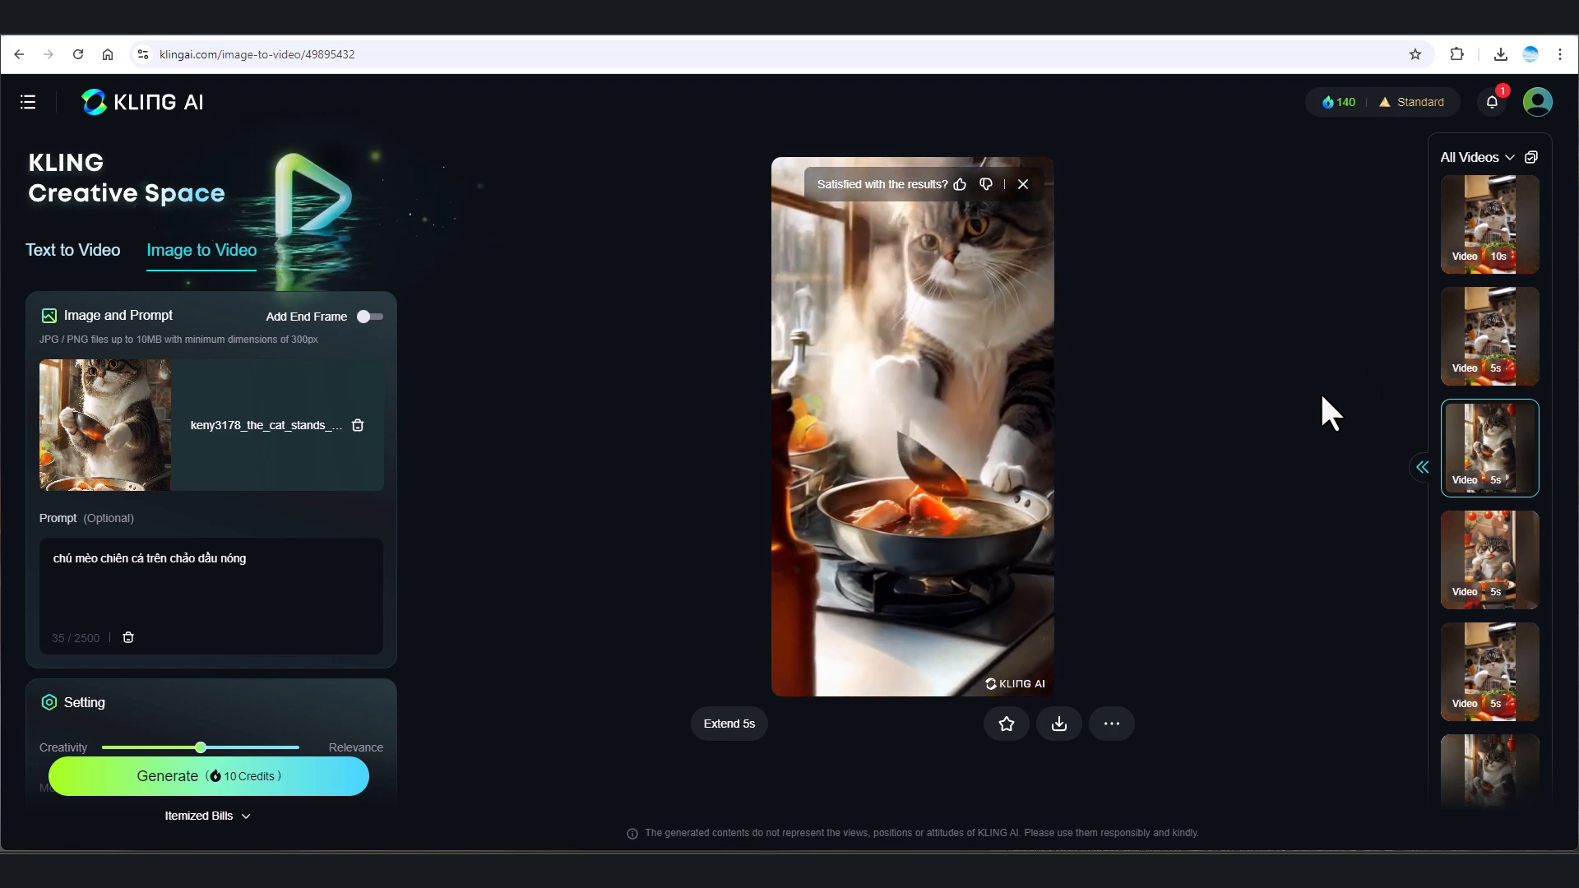
- Download the fruit-washing and stir-frying cat videos without watermark
{"action": "scroll", "coordinate": [1530, 604], "scroll_direction": "down", "scroll_amount": 2}
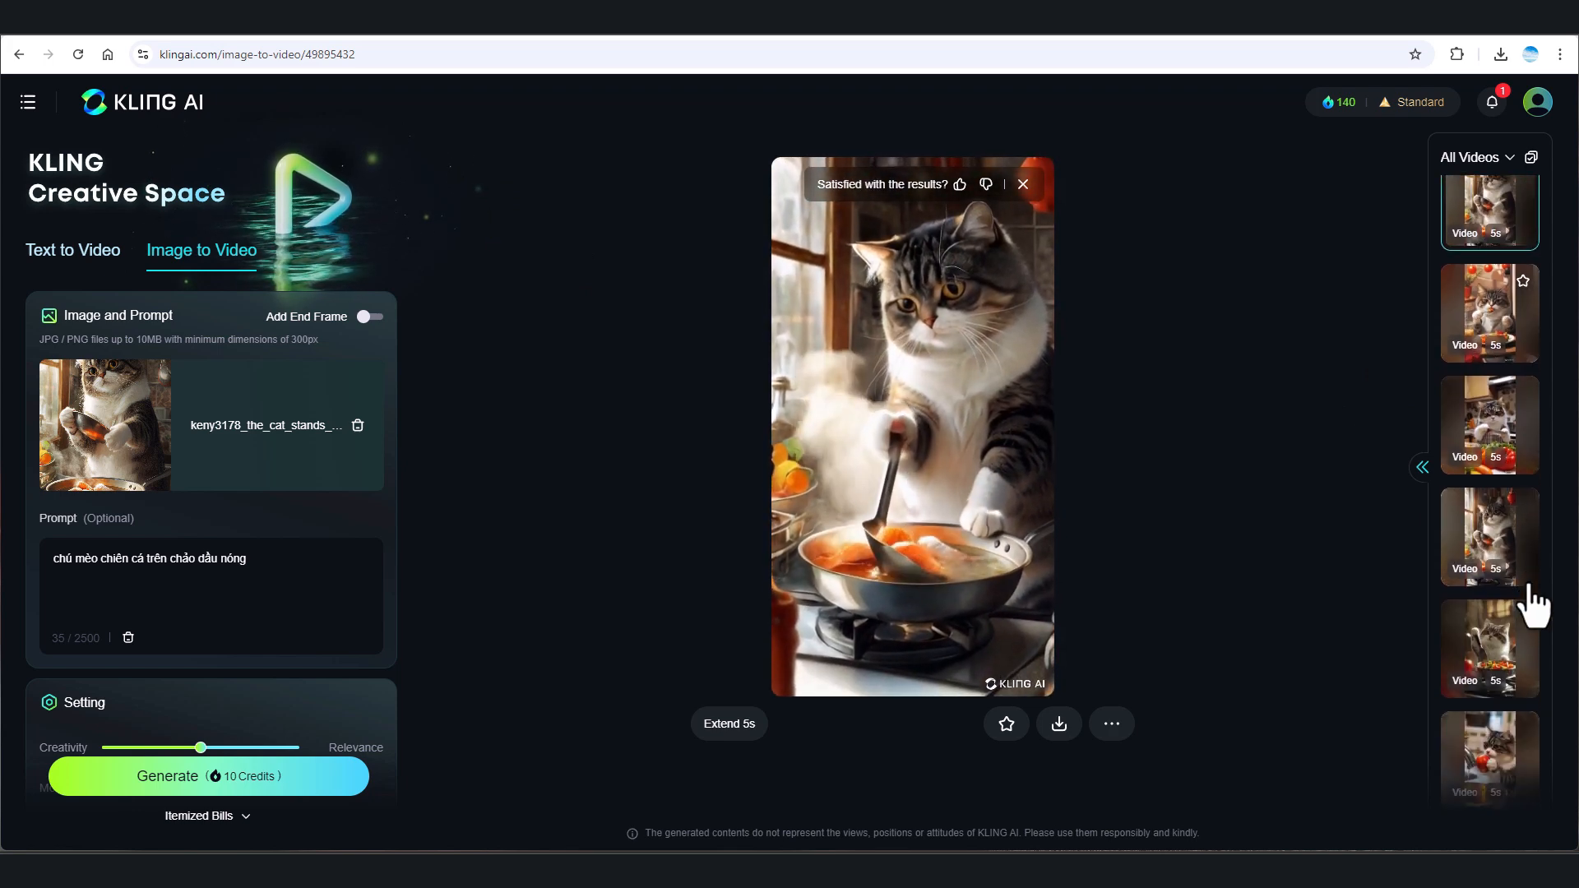
{"action": "scroll", "coordinate": [1533, 608], "scroll_direction": "down", "scroll_amount": 2}
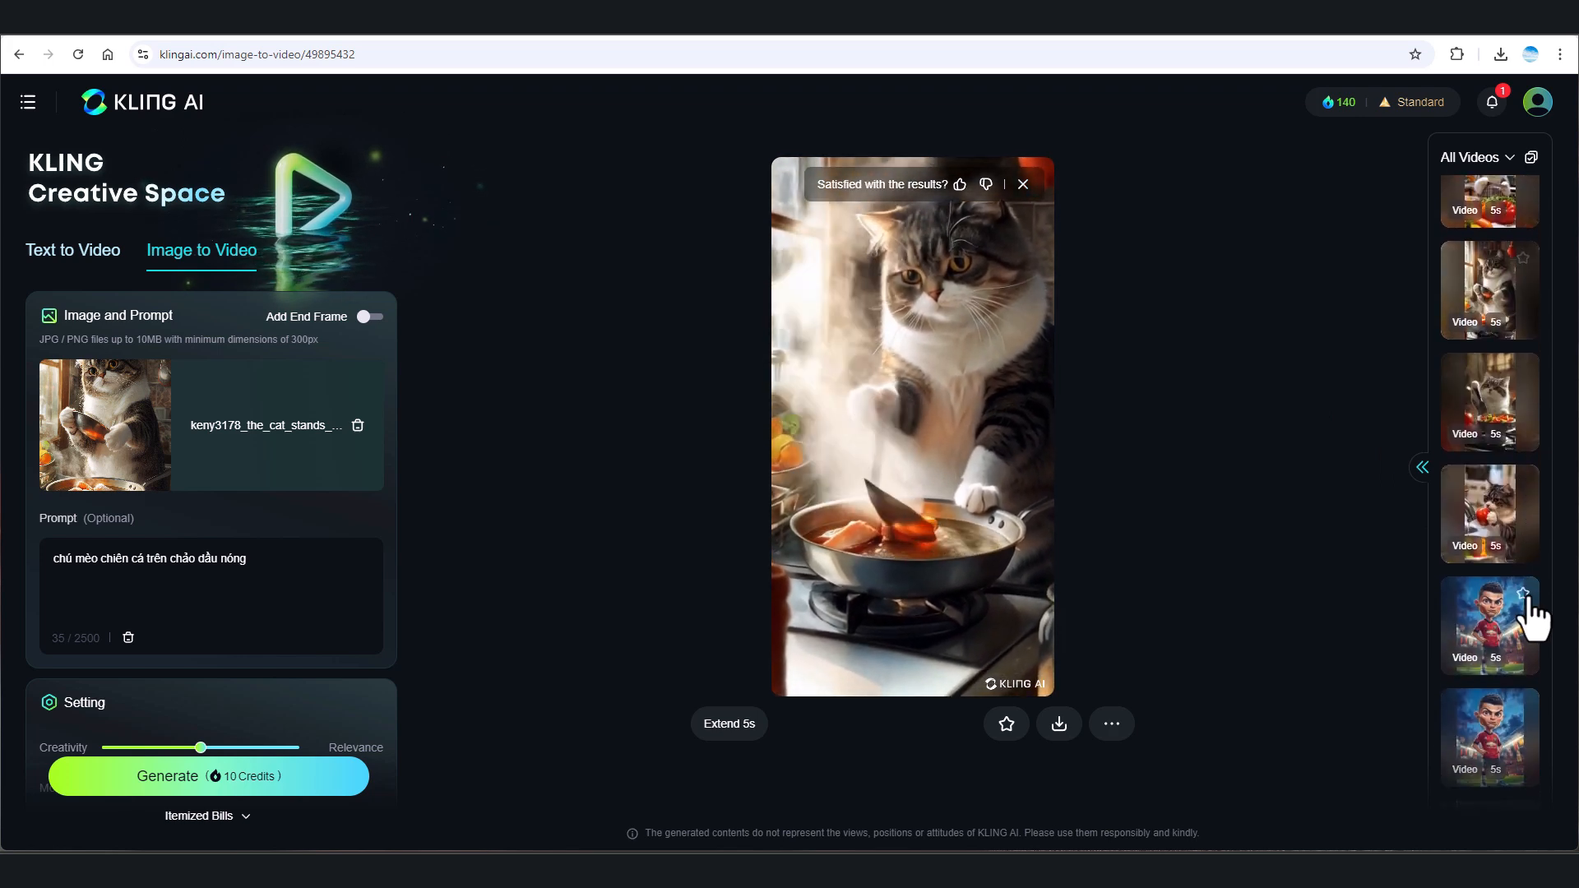
{"action": "left_click", "coordinate": [1497, 544]}
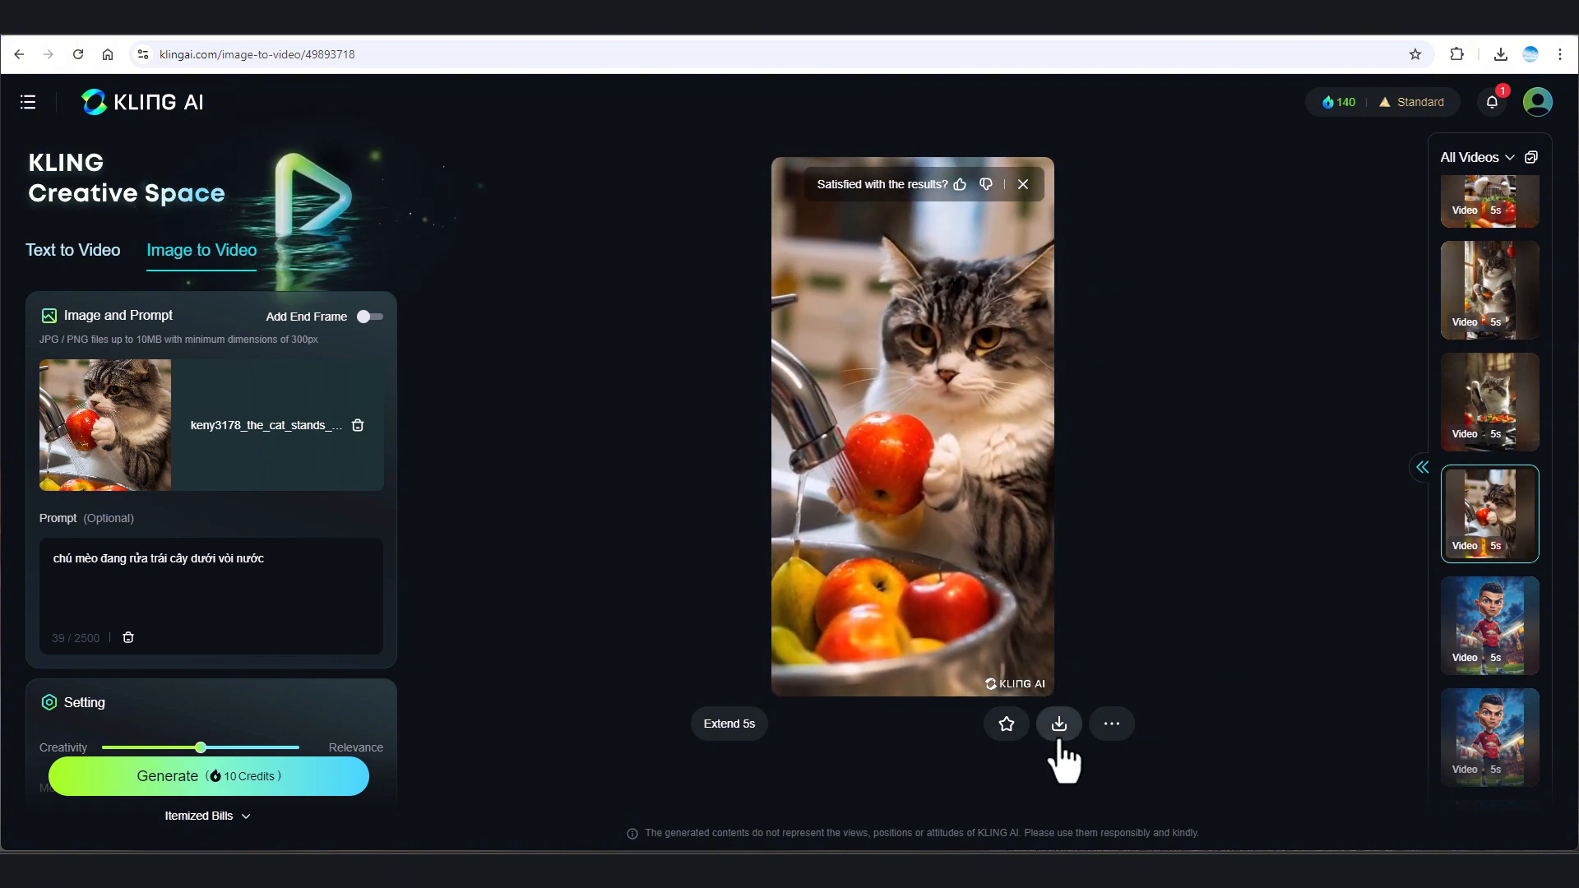
{"action": "mouse_move", "coordinate": [1059, 738]}
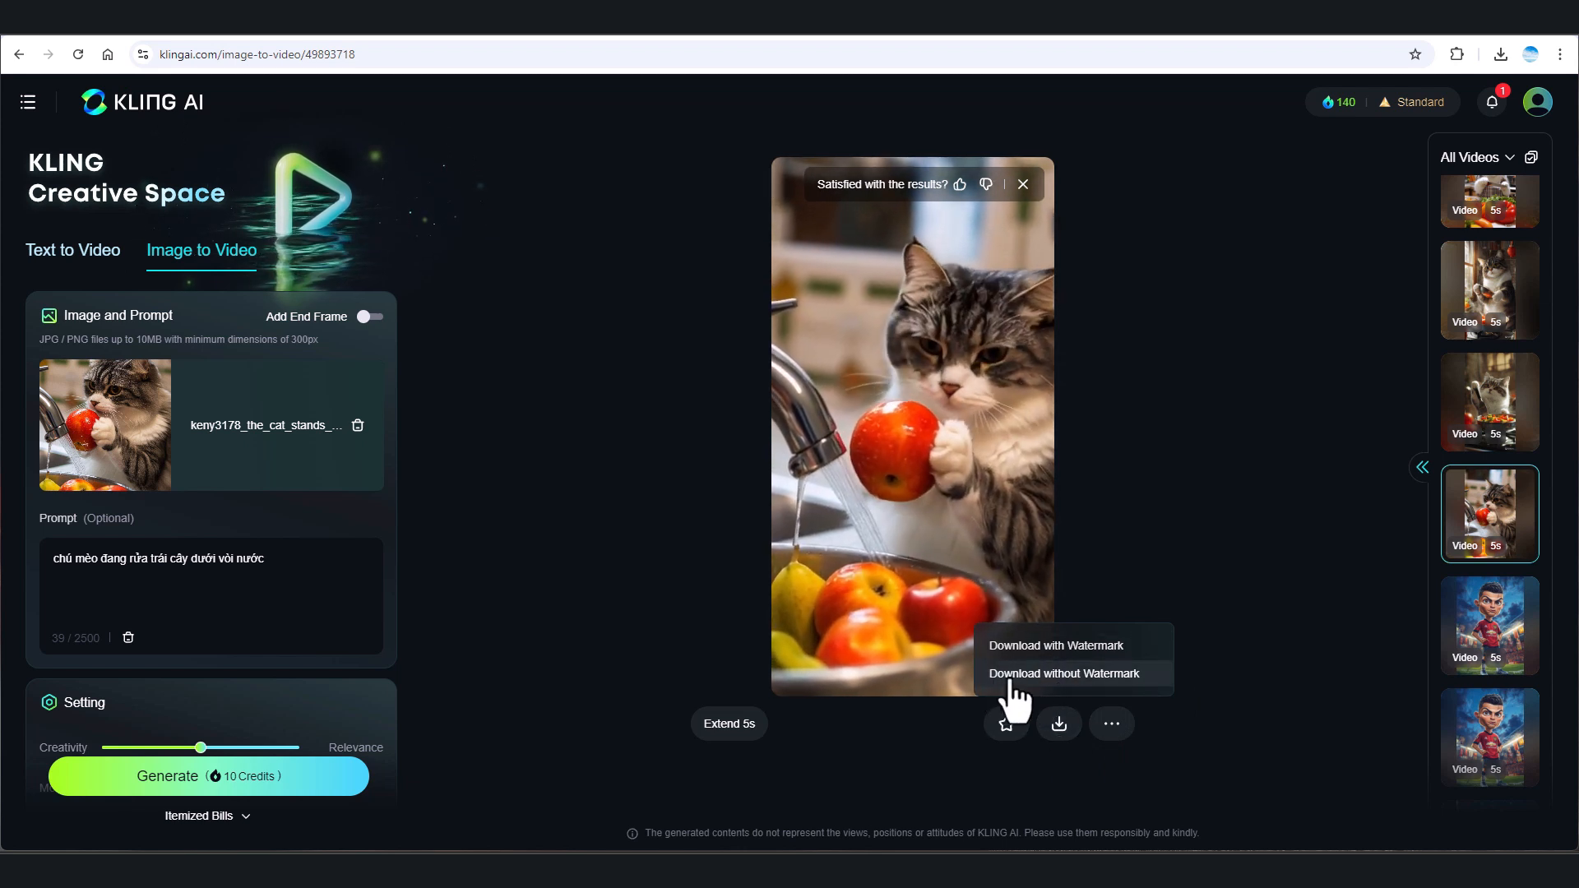
{"action": "left_click", "coordinate": [1146, 675]}
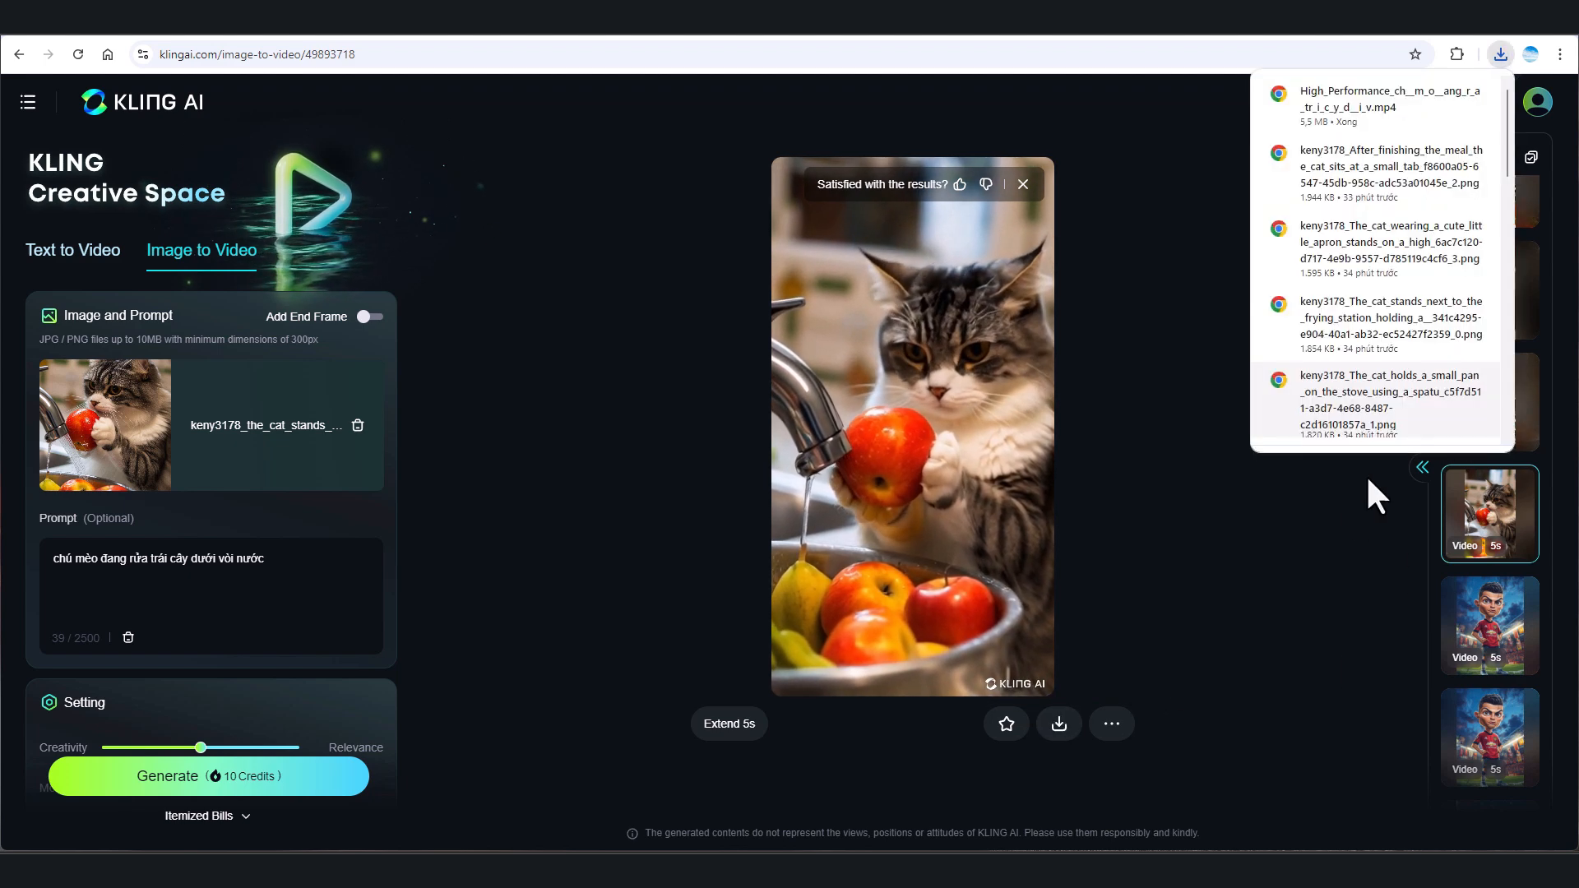
{"action": "left_click", "coordinate": [1494, 411]}
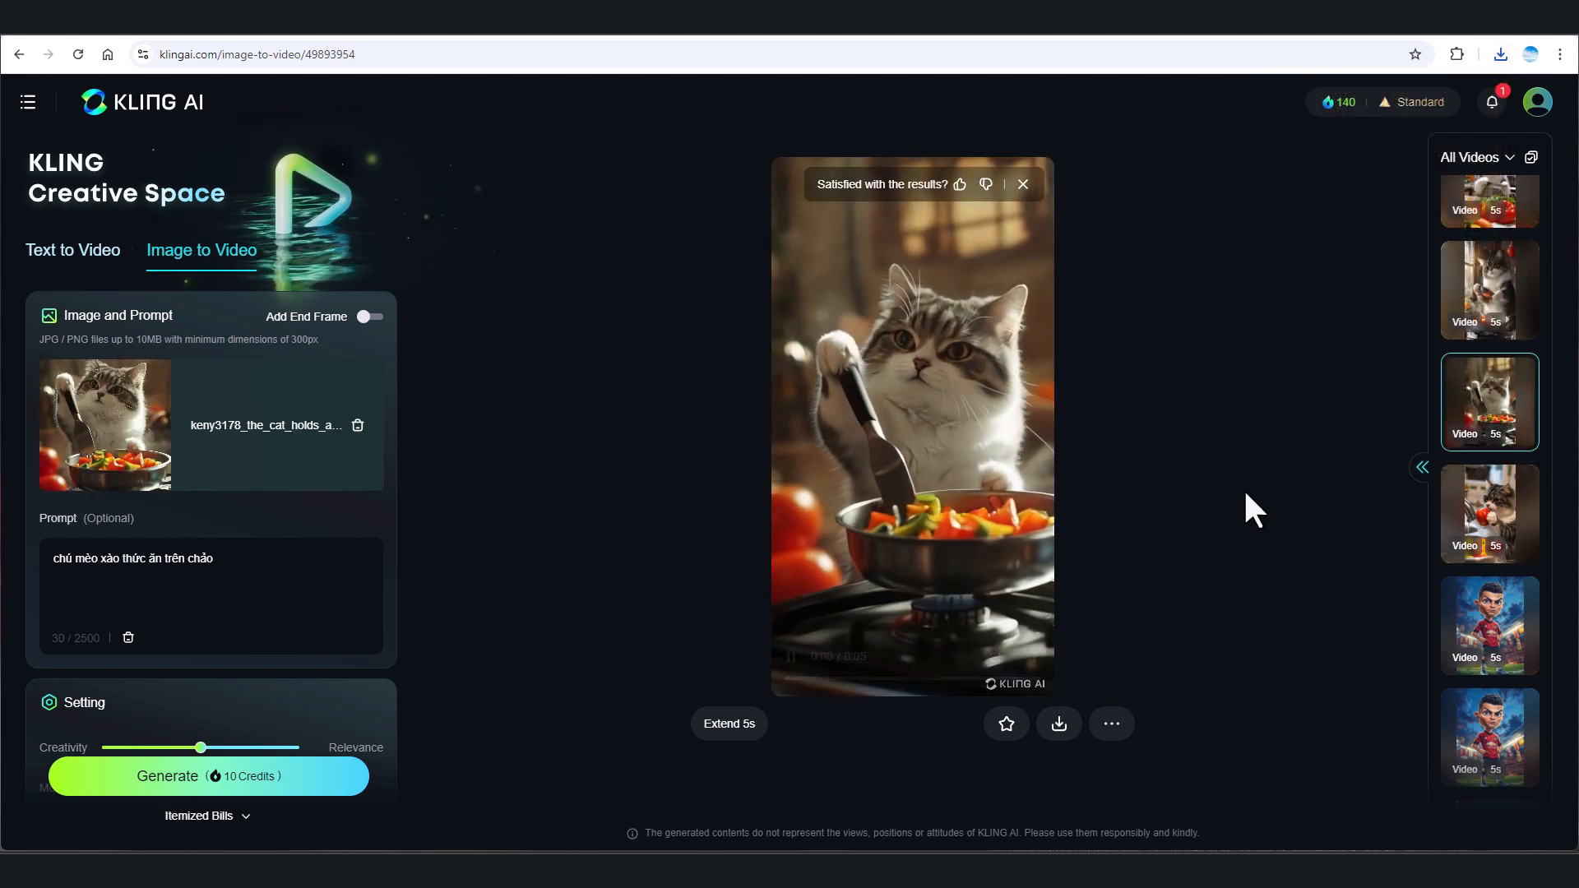
{"action": "left_click", "coordinate": [1065, 673]}
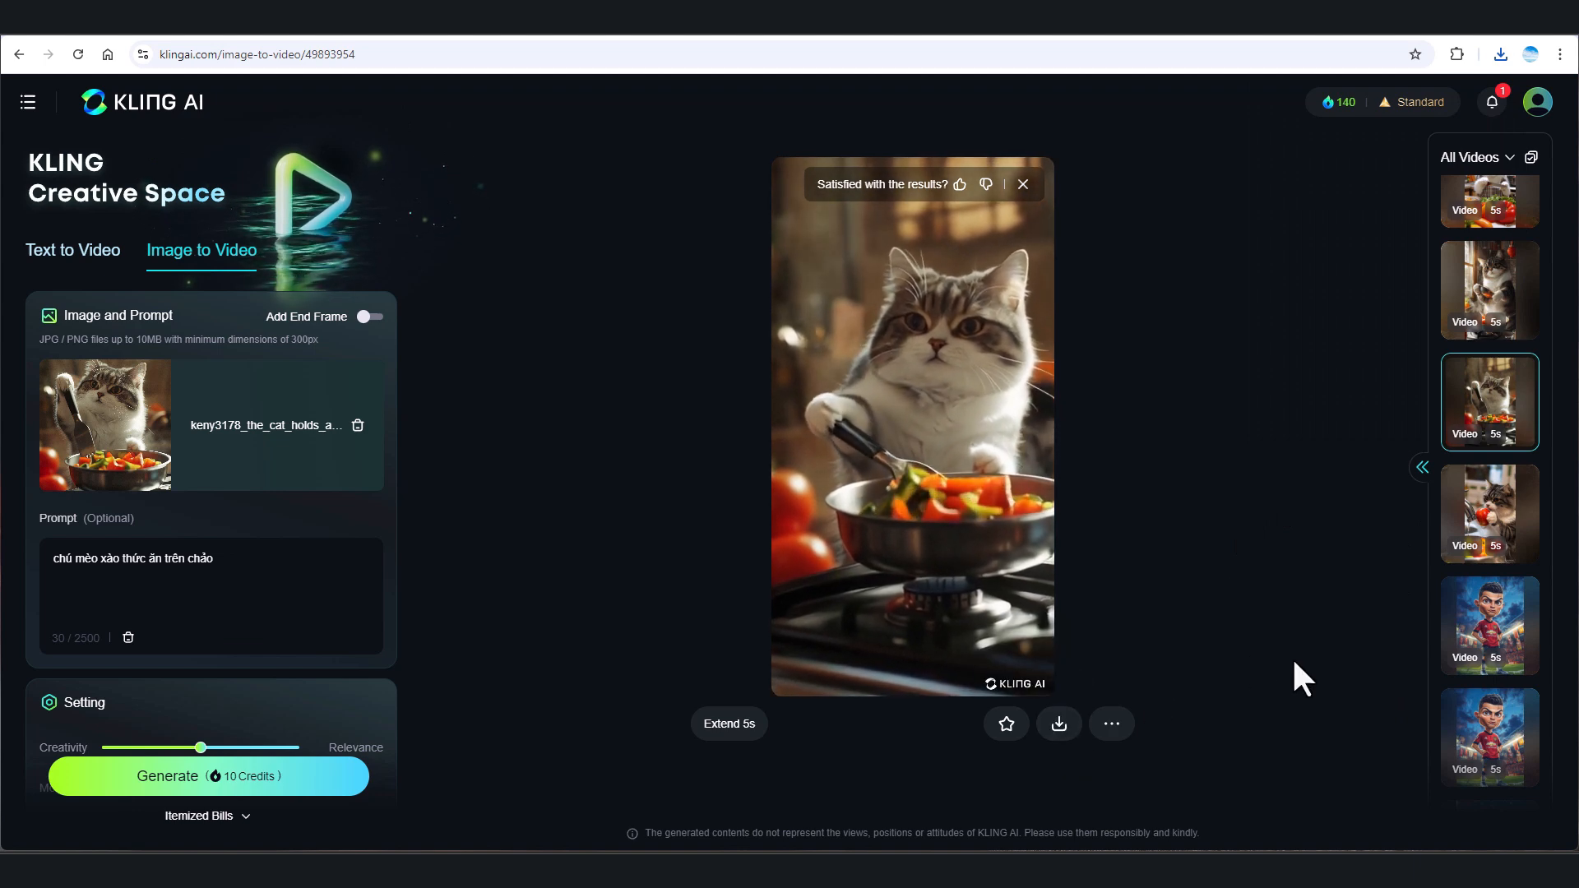
- Review the first fish-frying and vegetable-cutting videos, and download the video of the cat eating its meal without watermark
{"action": "left_click", "coordinate": [1495, 305]}
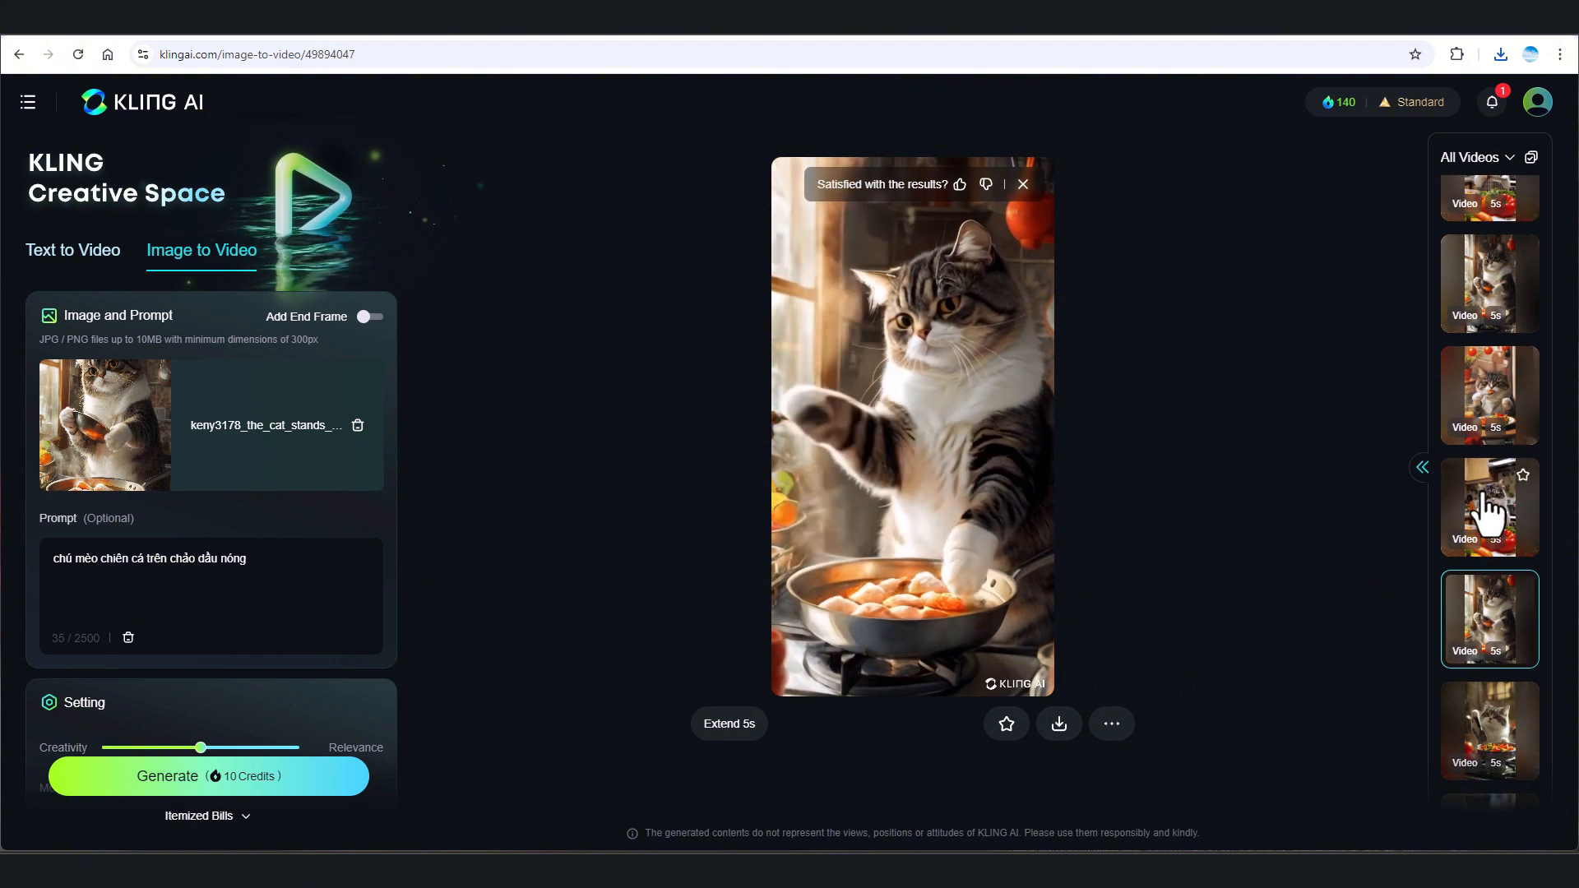
{"action": "left_click", "coordinate": [1484, 493]}
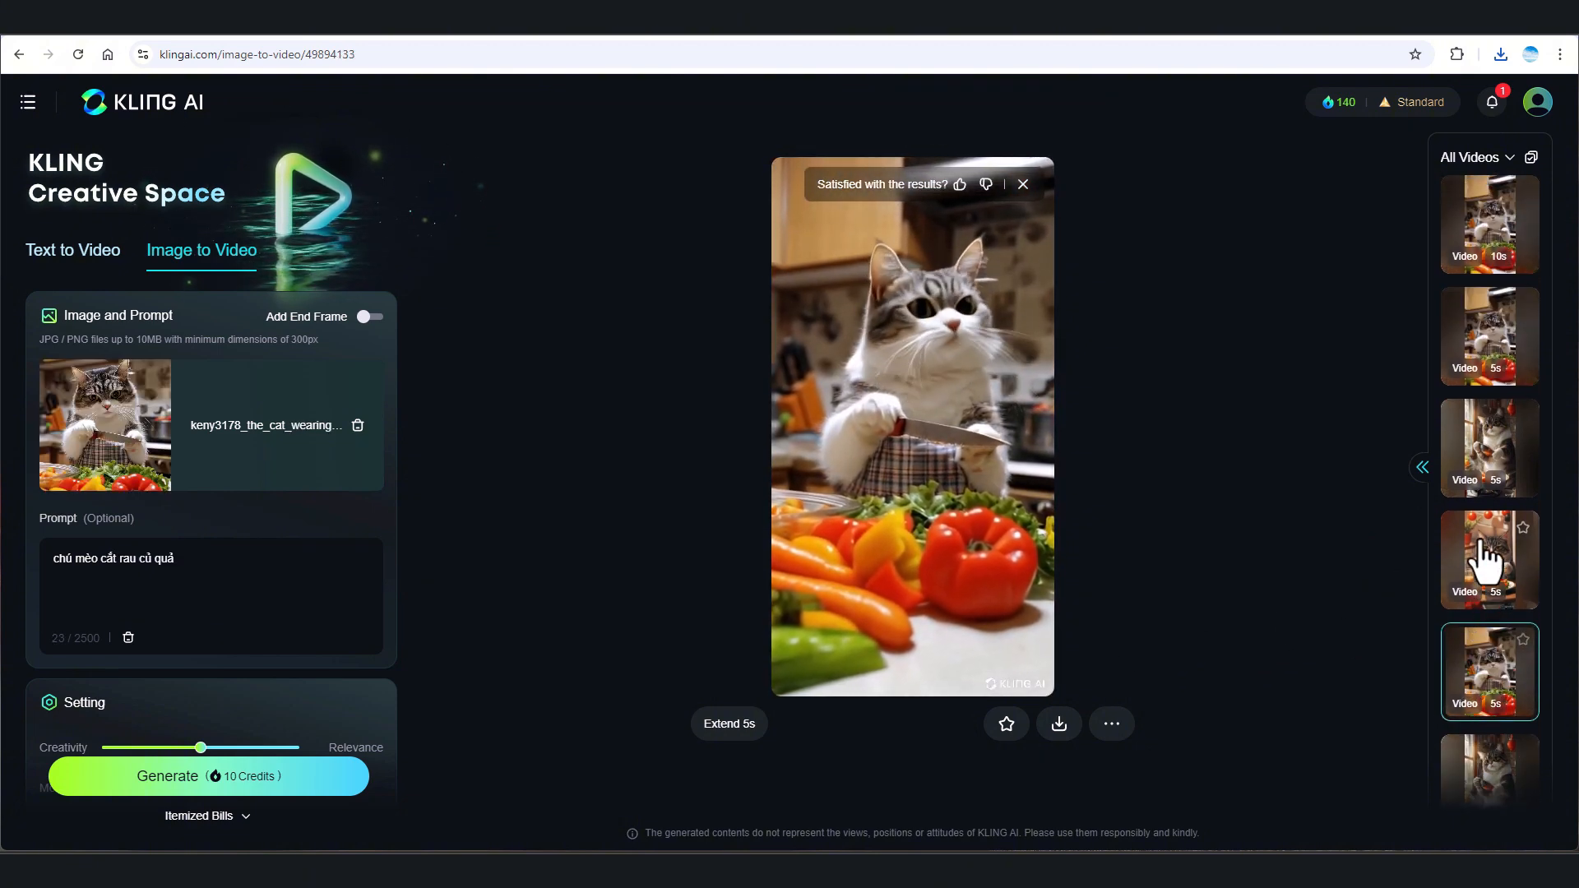
{"action": "left_click", "coordinate": [1480, 559]}
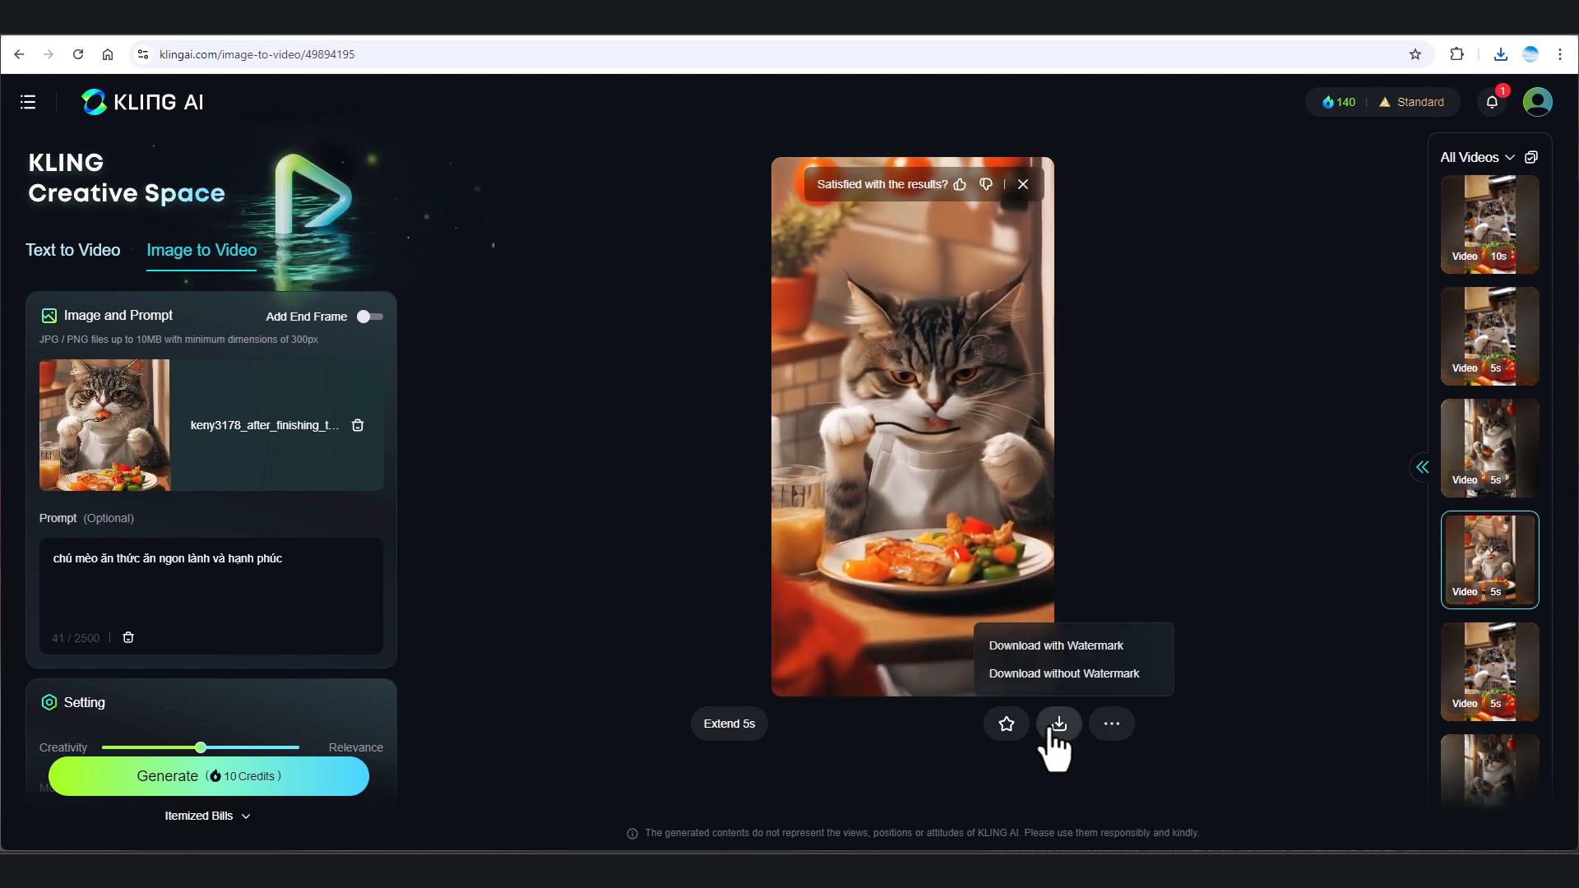
{"action": "left_click", "coordinate": [1063, 673]}
- Download the newer 5s version of the fish-frying cat video without watermark
{"action": "left_click", "coordinate": [1493, 454]}
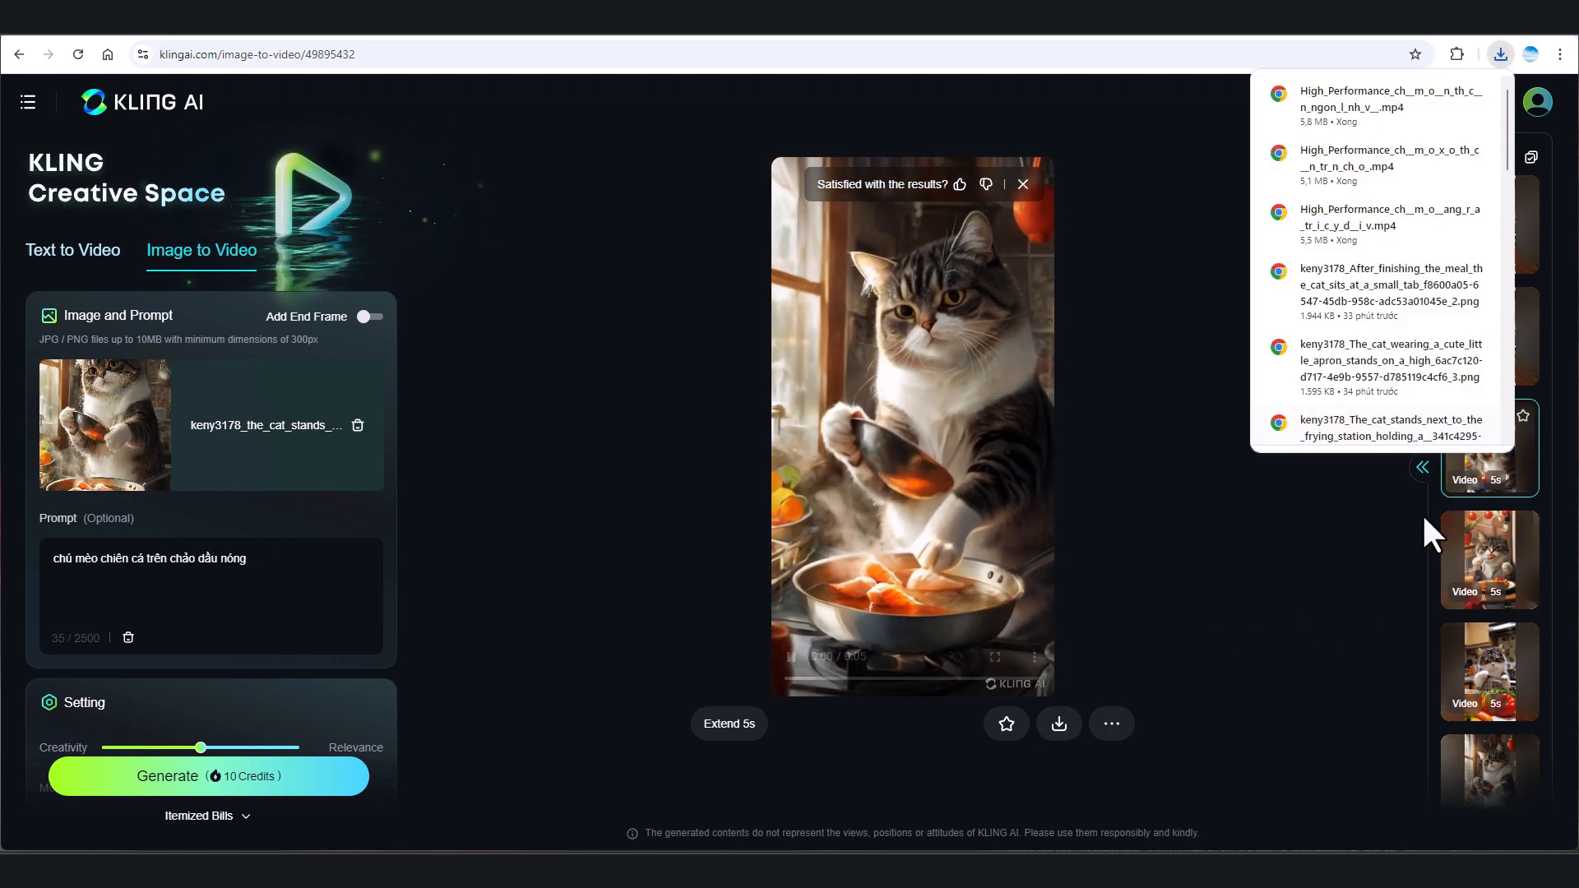
{"action": "mouse_move", "coordinate": [1057, 728]}
{"action": "left_click", "coordinate": [1067, 673]}
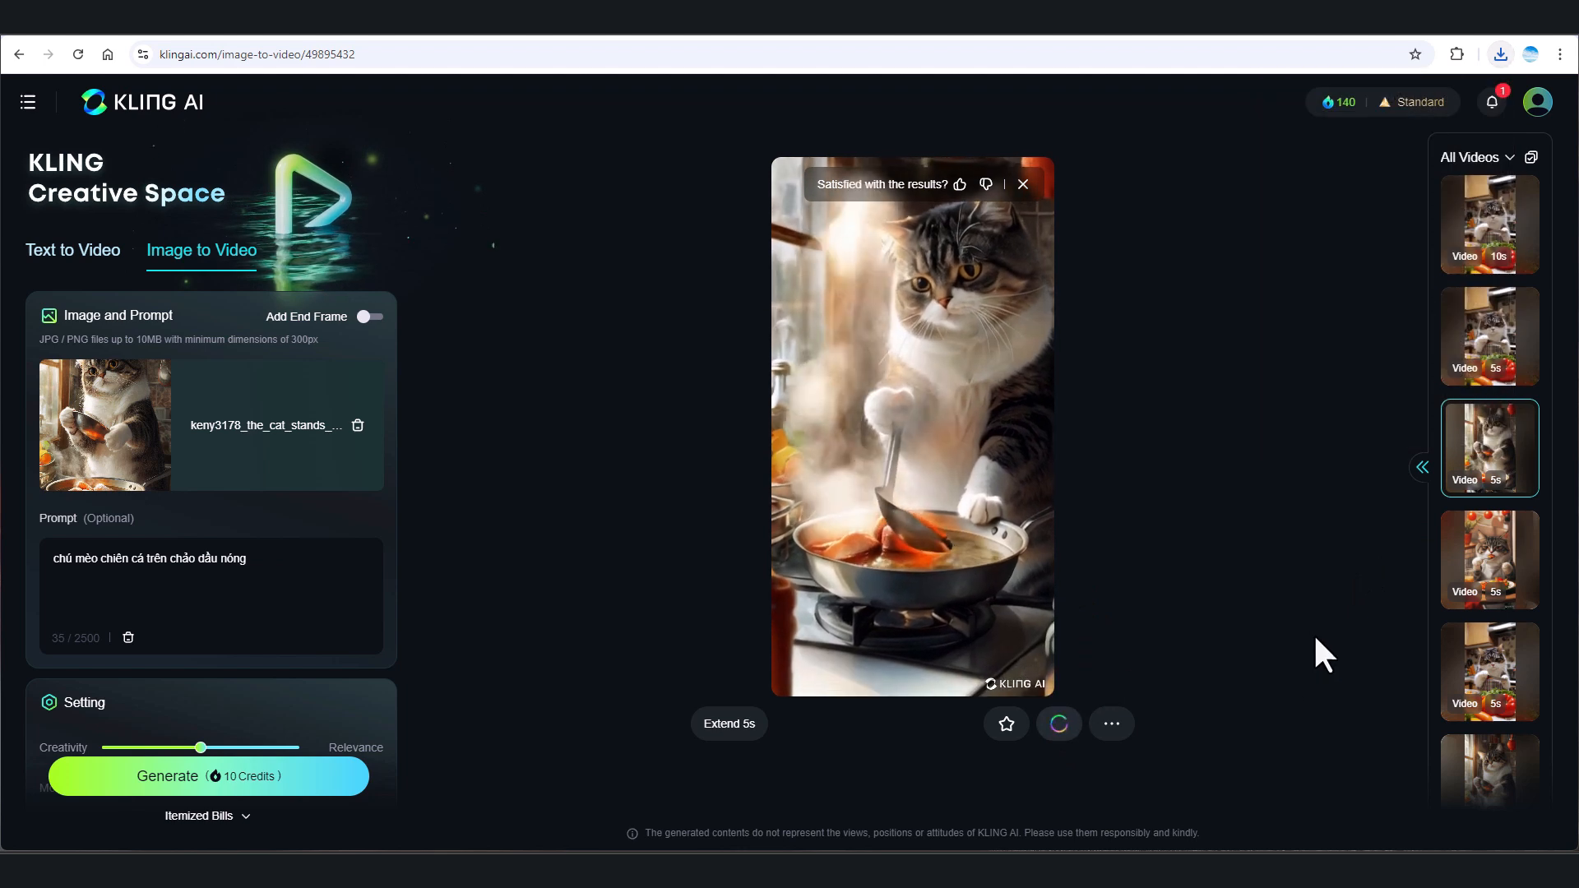
- Compare the 5s and 10s videos of the cat cutting vegetables and download the extended 10s version
{"action": "left_click", "coordinate": [1480, 354]}
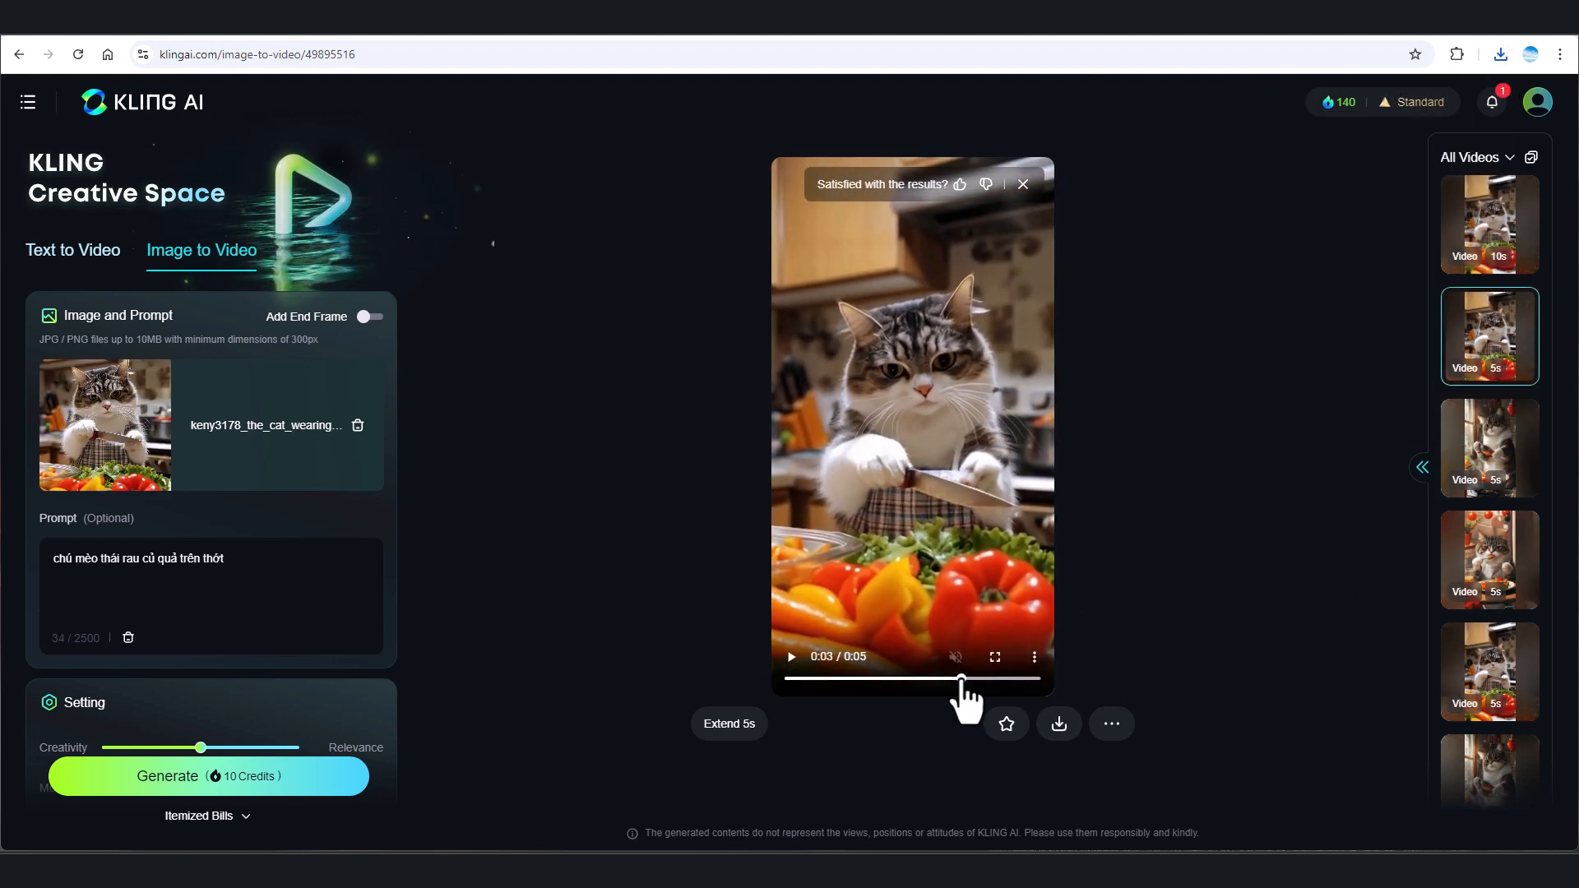
{"action": "left_click", "coordinate": [1505, 243]}
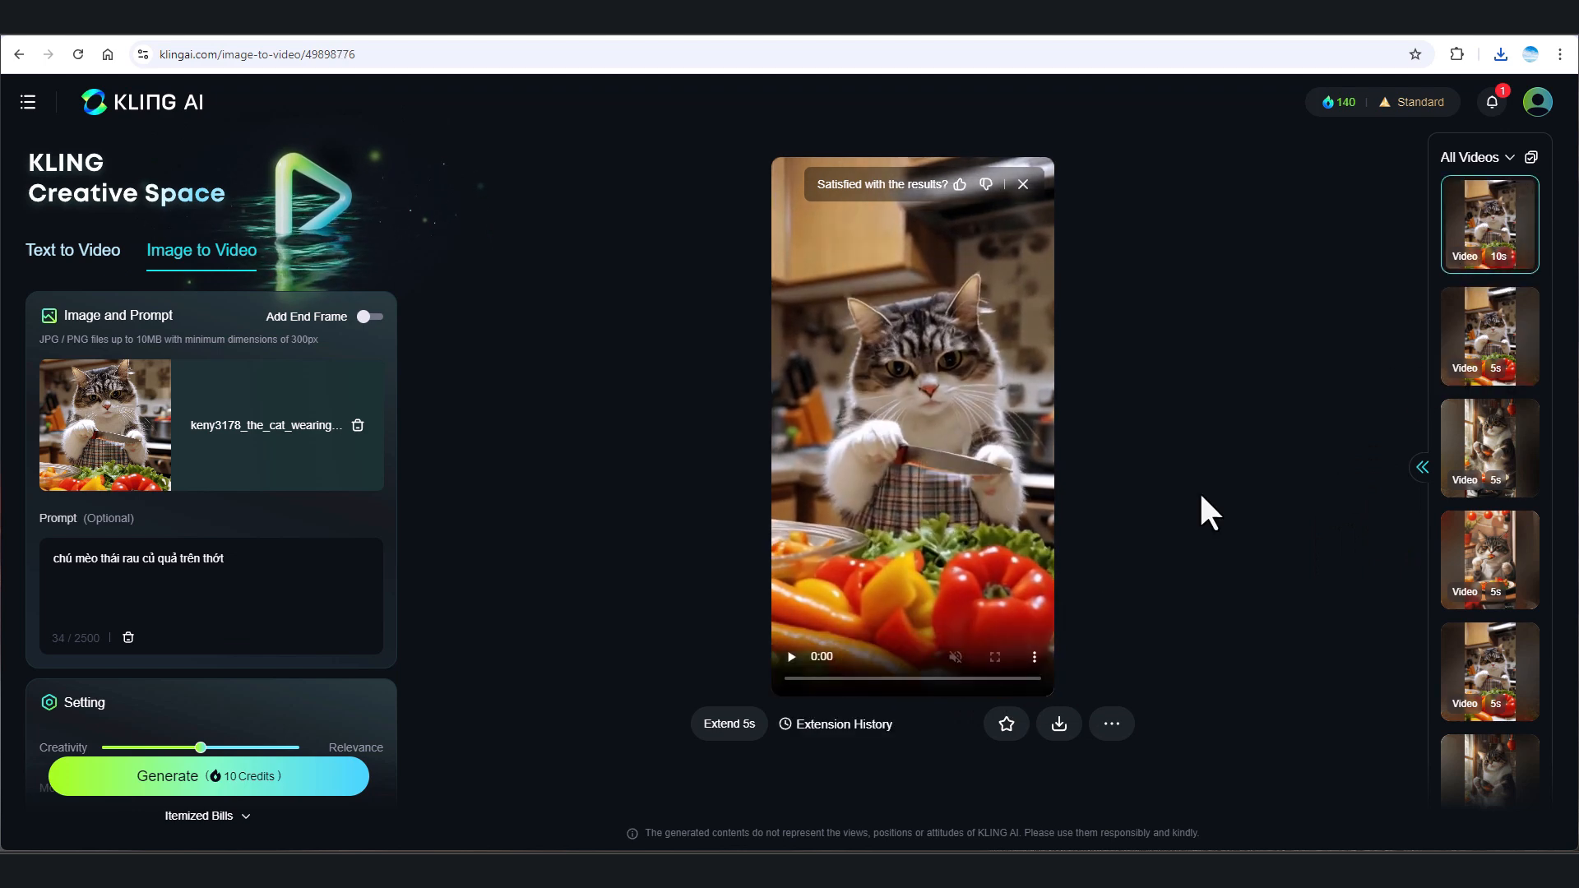
{"action": "left_click_drag", "start_coordinate": [915, 679], "coordinate": [1000, 690]}
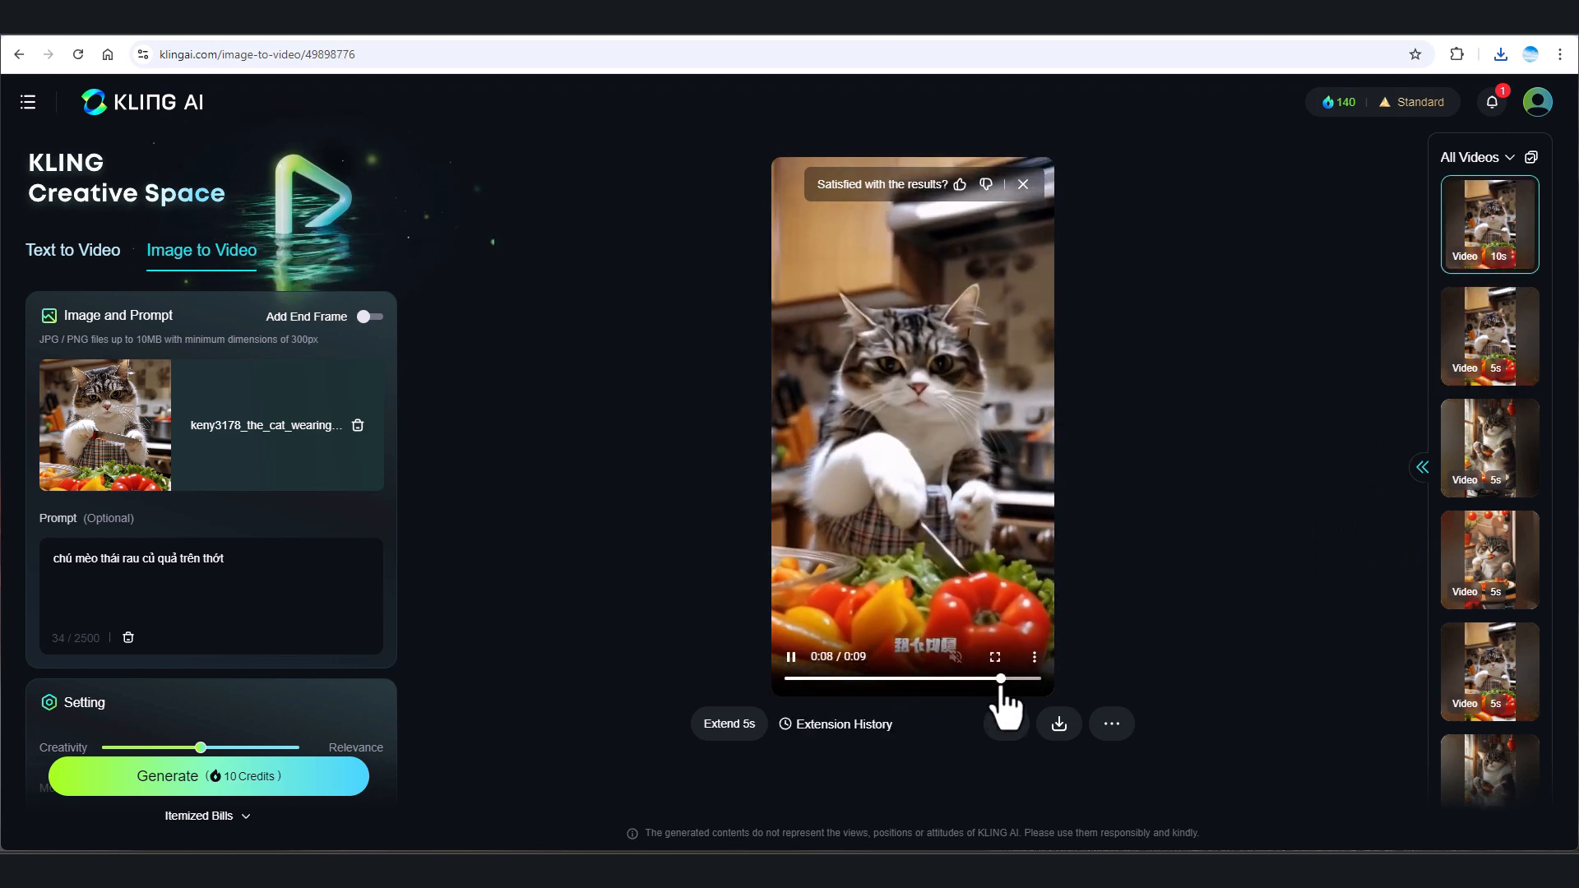
{"action": "mouse_move", "coordinate": [1074, 729]}
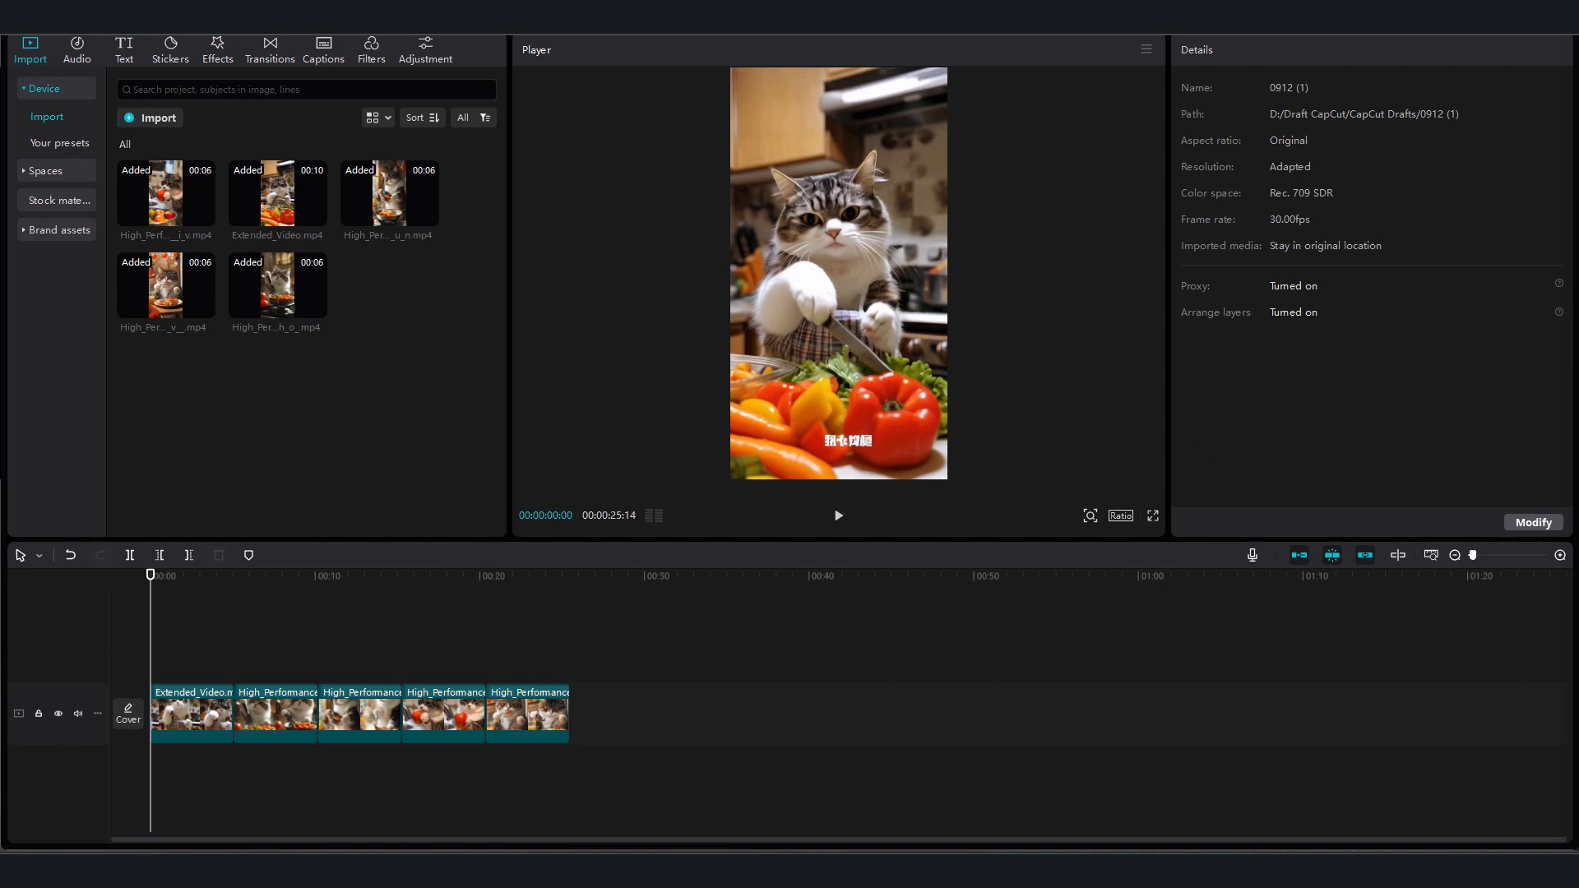
- In CapCut, add the vegetable-cutting sound under the first clip and the metal-spoon sound under the second, trimmed to the clip's end
{"action": "left_click_drag", "start_coordinate": [1174, 680], "coordinate": [233, 769]}
{"action": "left_click", "coordinate": [242, 765]}
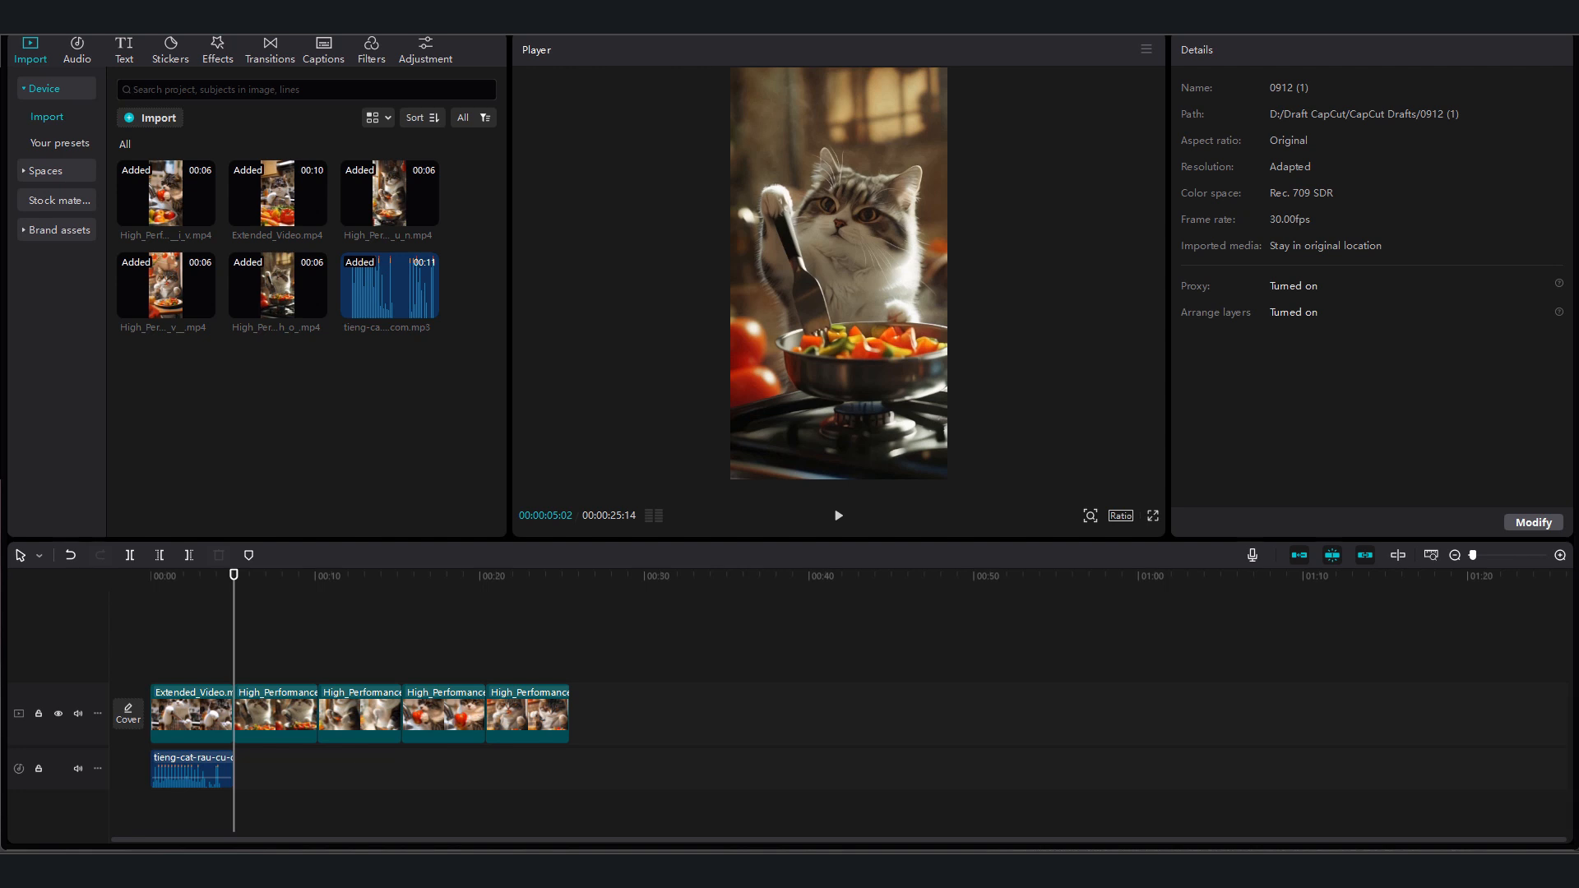
{"action": "left_click_drag", "start_coordinate": [1151, 802], "coordinate": [376, 770]}
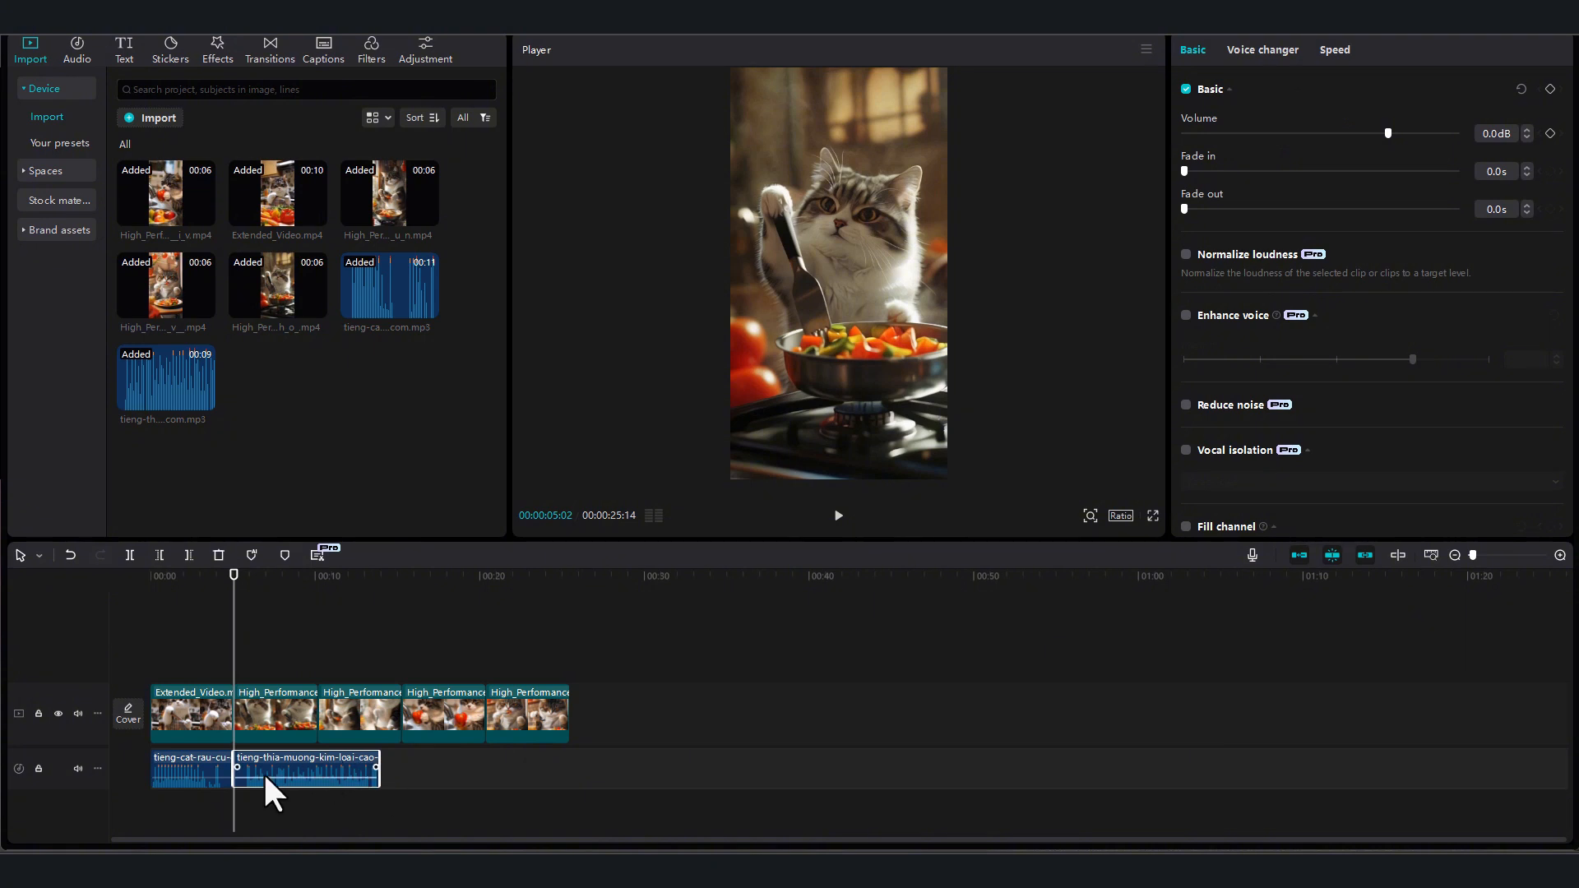
{"action": "left_click_drag", "start_coordinate": [263, 771], "coordinate": [319, 778]}
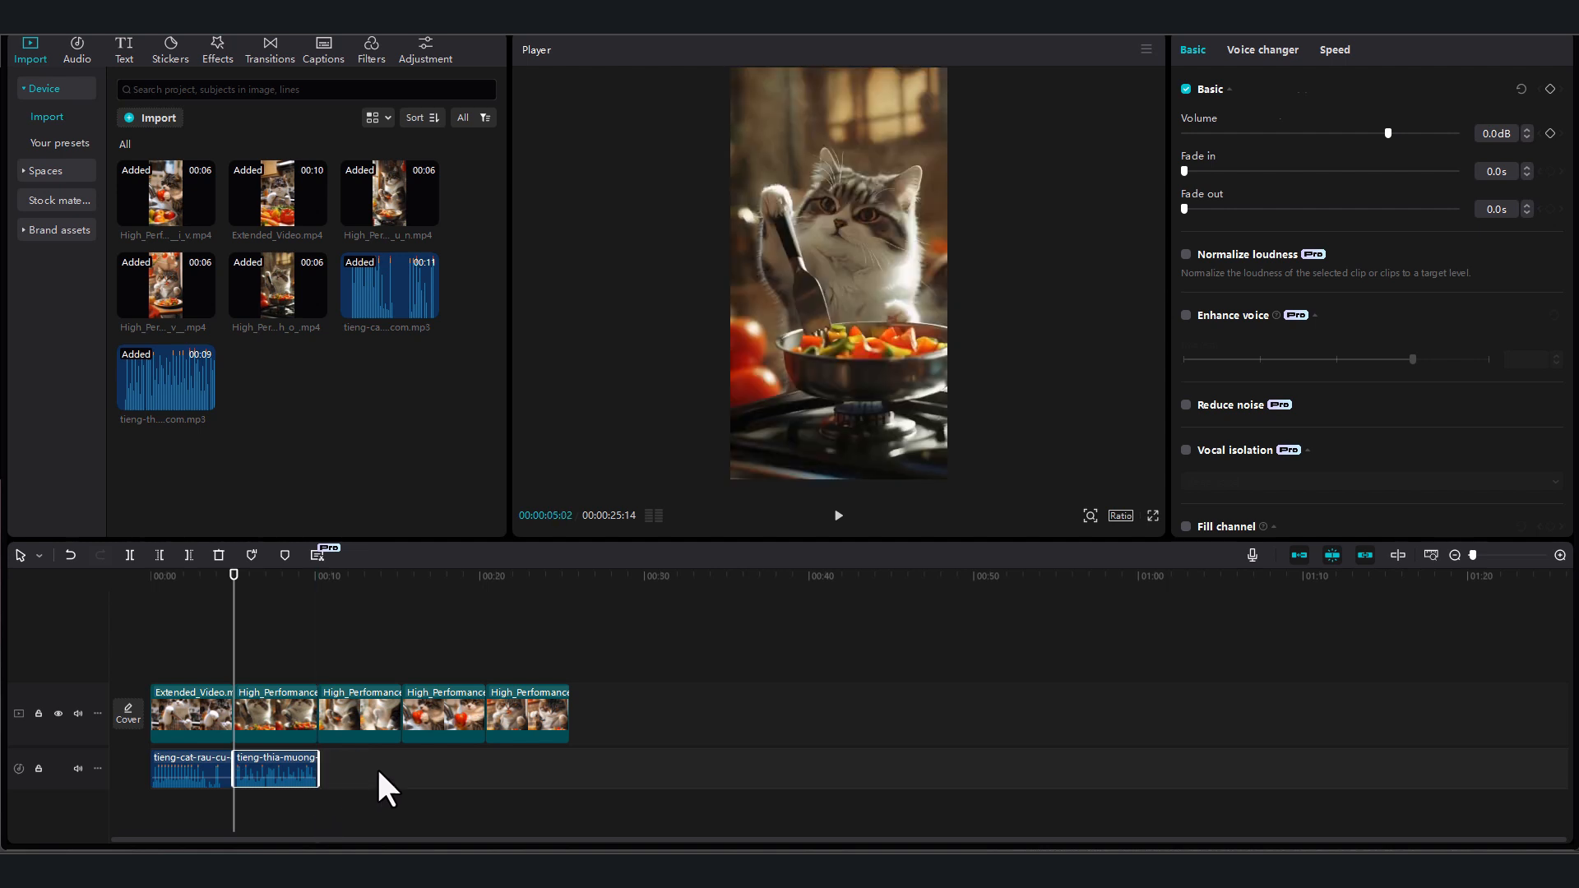
- Add the frying, fruit-washing and chewing sounds under their matching clips, plus the cat-singing audio on a second audio track
{"action": "left_click", "coordinate": [381, 787]}
{"action": "left_click", "coordinate": [342, 796]}
{"action": "left_click_drag", "start_coordinate": [341, 796], "coordinate": [338, 799]}
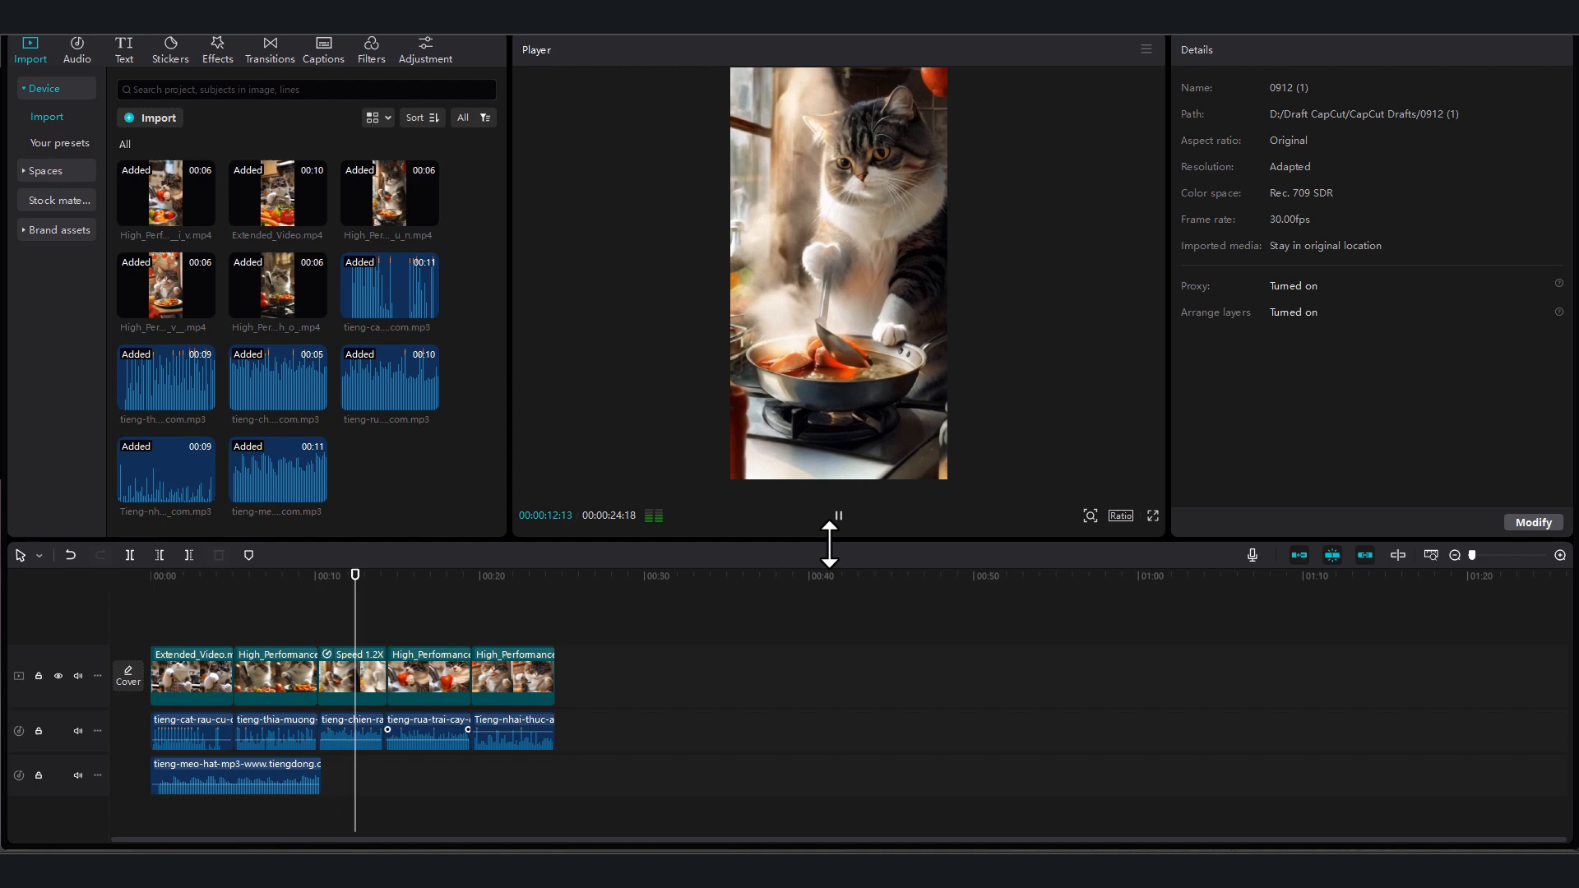
- Speed up the first four video clips to between 2.6X and 2.8X, fit the sounds to them, and play the result
{"action": "left_click_drag", "start_coordinate": [256, 776], "coordinate": [606, 786]}
{"action": "left_click_drag", "start_coordinate": [1243, 153], "coordinate": [1315, 154]}
{"action": "left_click", "coordinate": [191, 677]}
{"action": "left_click", "coordinate": [214, 678], "text": "ctrl"}
{"action": "left_click_drag", "start_coordinate": [191, 731], "coordinate": [190, 765]}
{"action": "left_click", "coordinate": [181, 774]}
{"action": "key", "text": "space"}
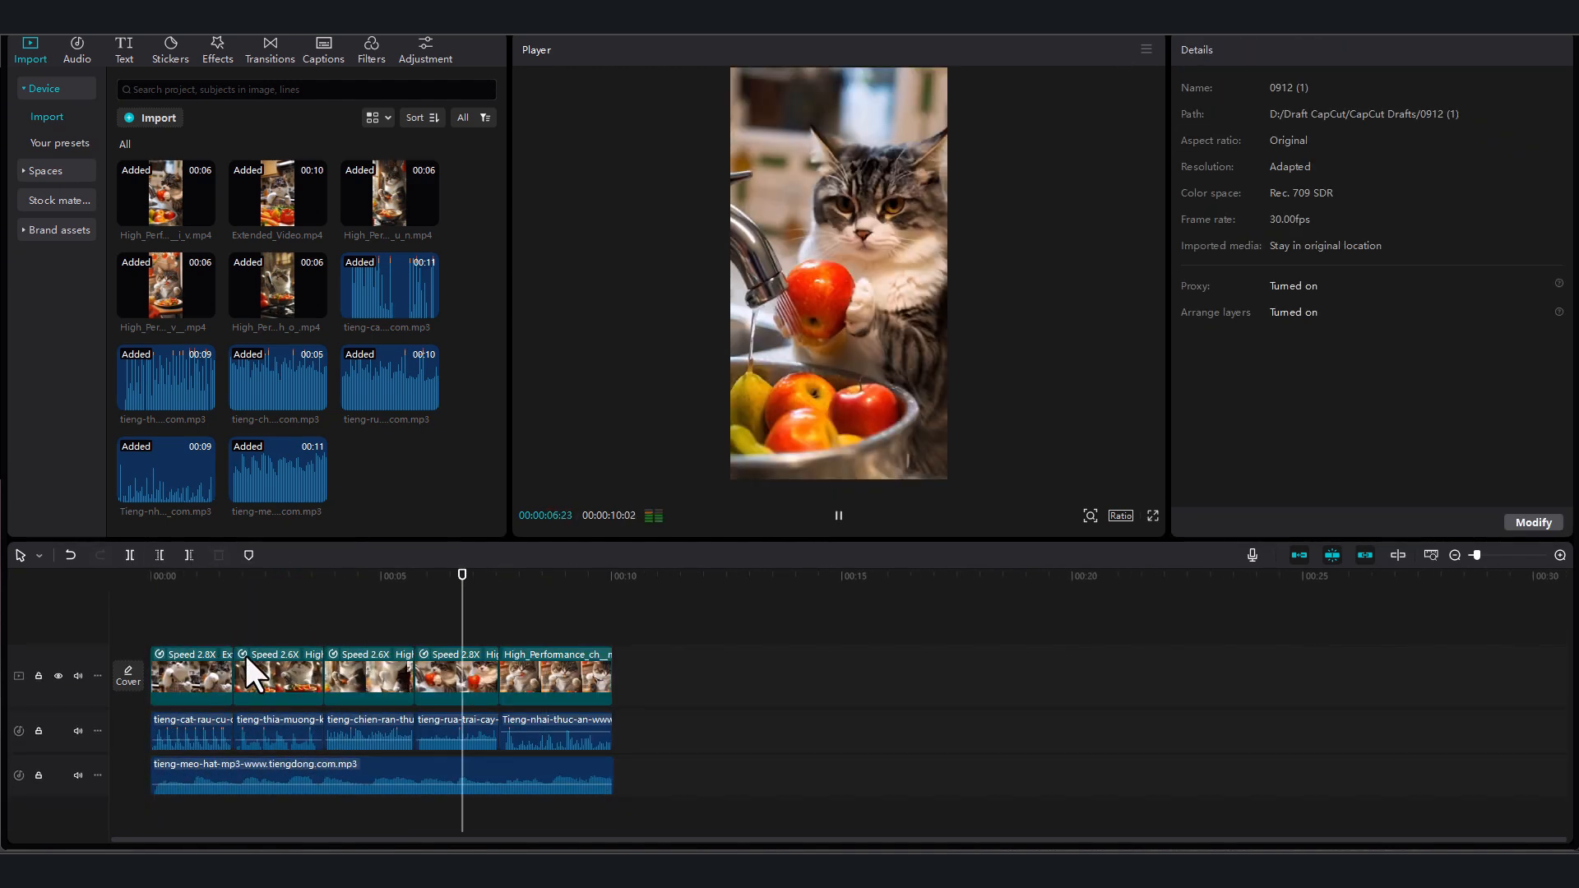
- Give the cat-singing audio a 0.5 s fade-out and check it together with the sound effects
{"action": "left_click", "coordinate": [189, 776]}
{"action": "left_click_drag", "start_coordinate": [1184, 209], "coordinate": [1198, 209]}
{"action": "key", "text": "space"}
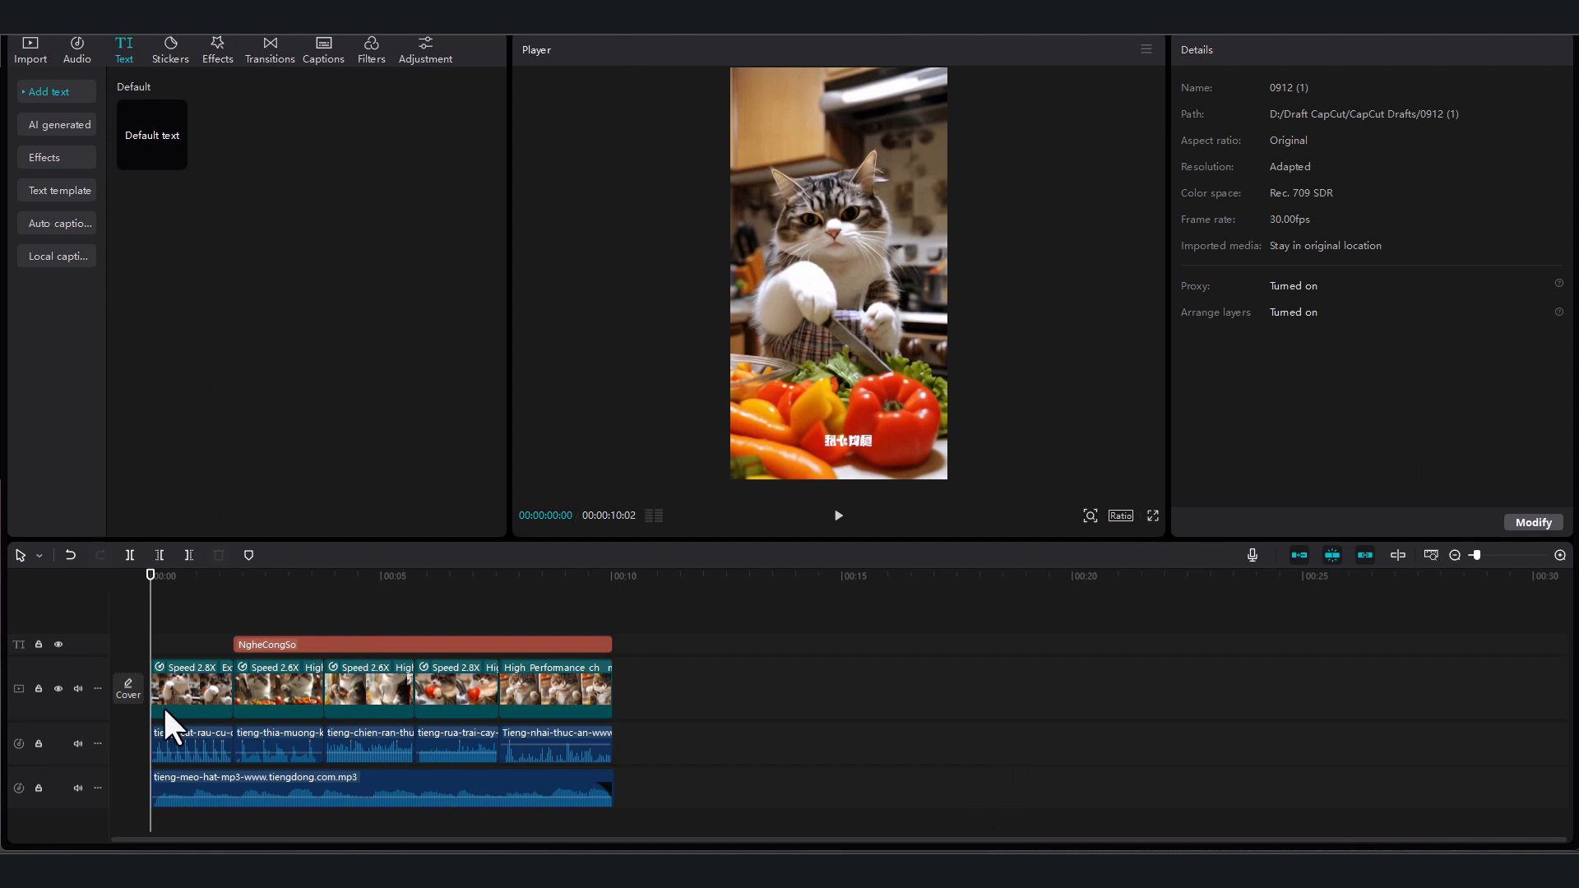
{"action": "left_click", "coordinate": [191, 744]}
{"action": "left_click", "coordinate": [195, 783]}
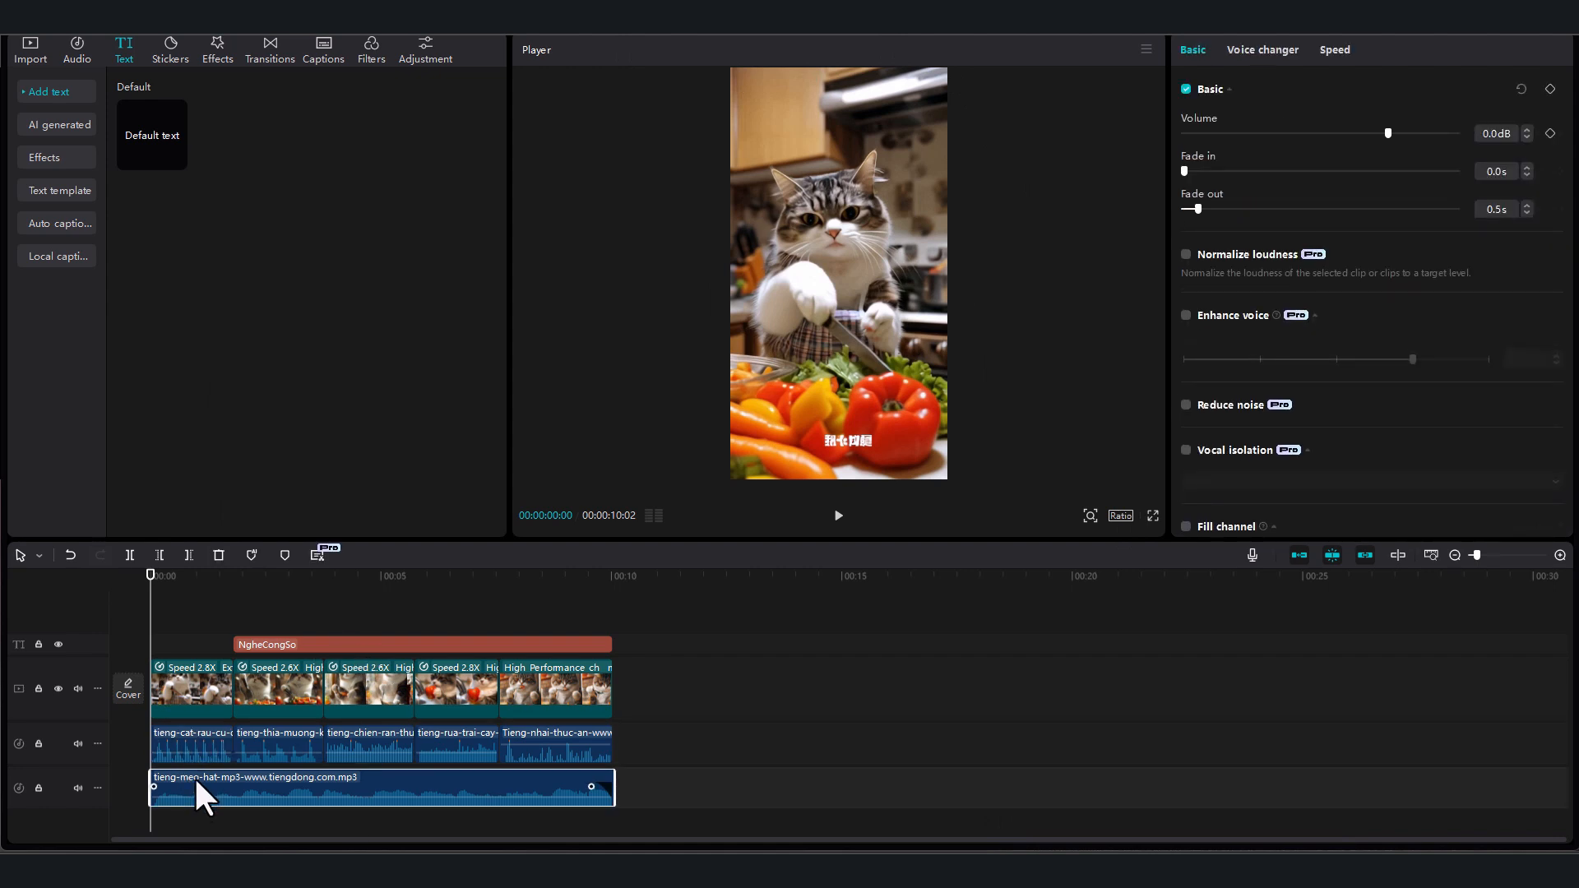